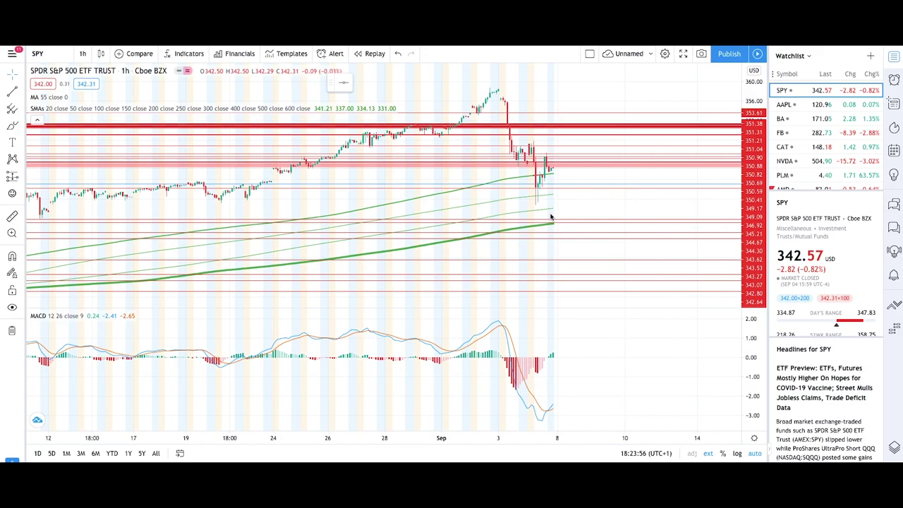
- Examine SPY's hourly uptrend from late April to early September against its moving averages and MACD
scroll(549, 218, "down", 5)
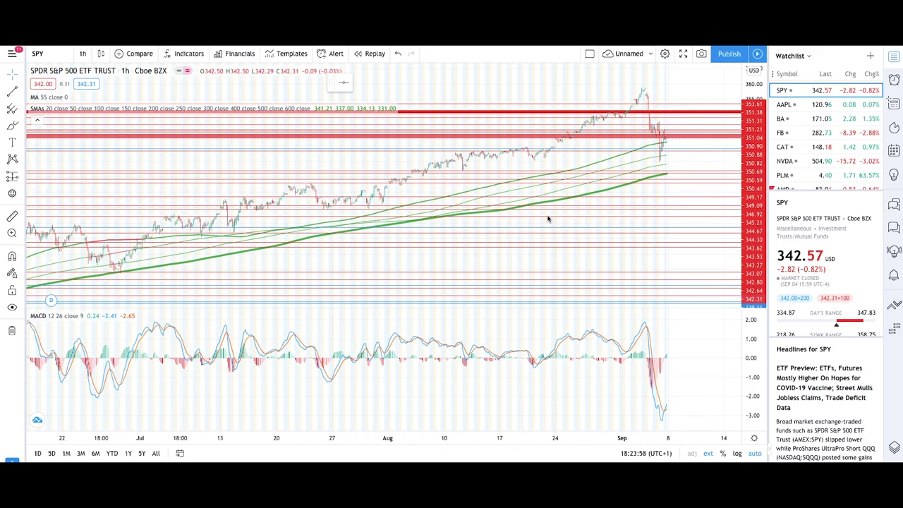
scroll(548, 219, "down", 4)
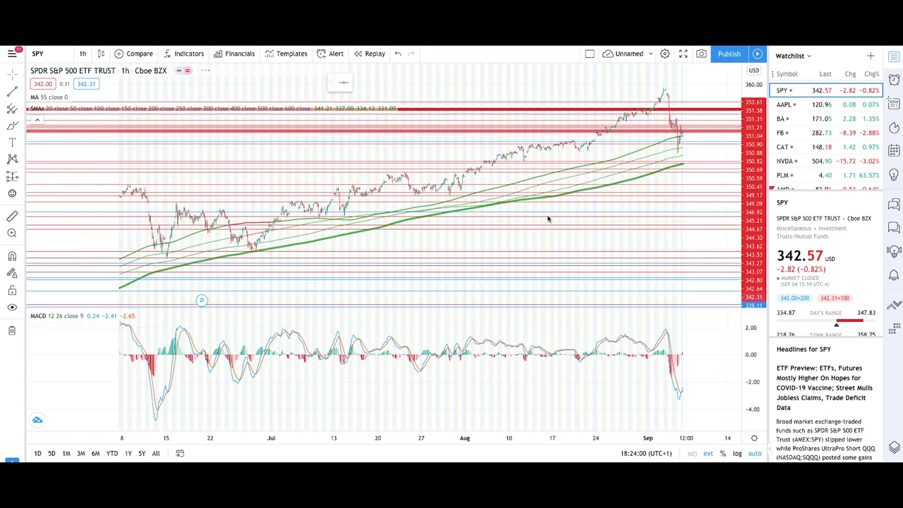
scroll(548, 219, "down", 4)
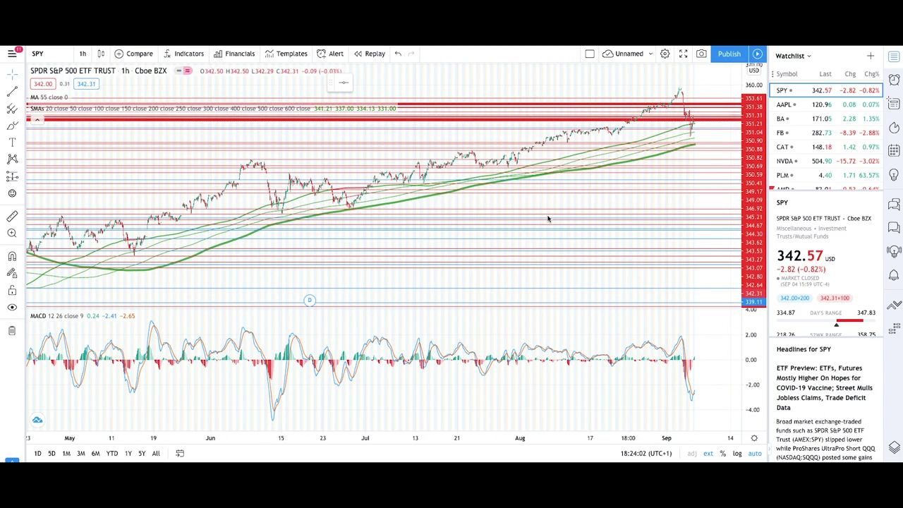
scroll(515, 227, "down", 4)
scroll(648, 198, "up", 4)
scroll(657, 184, "up", 5)
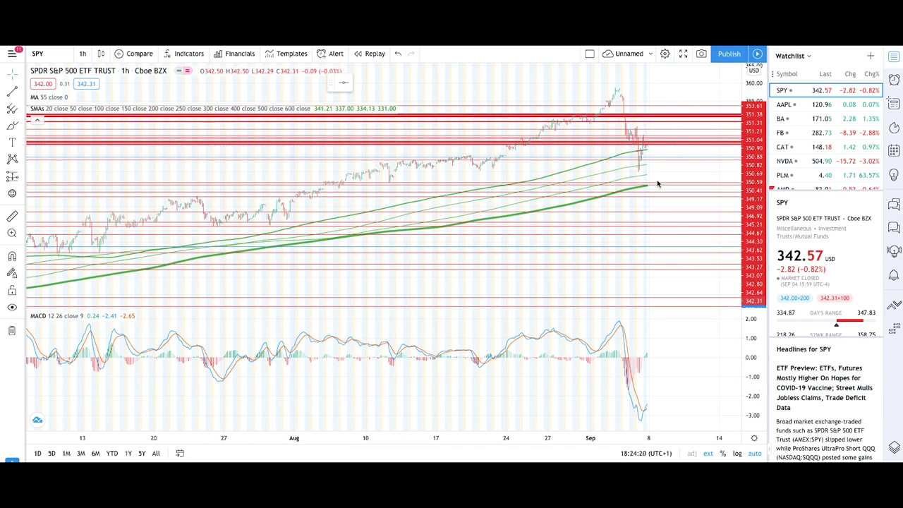
scroll(657, 182, "up", 4)
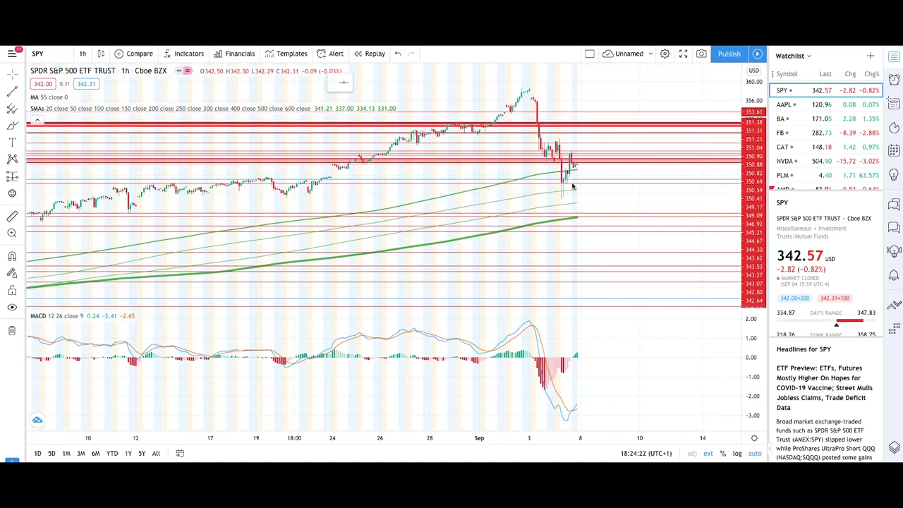
scroll(573, 185, "up", 1)
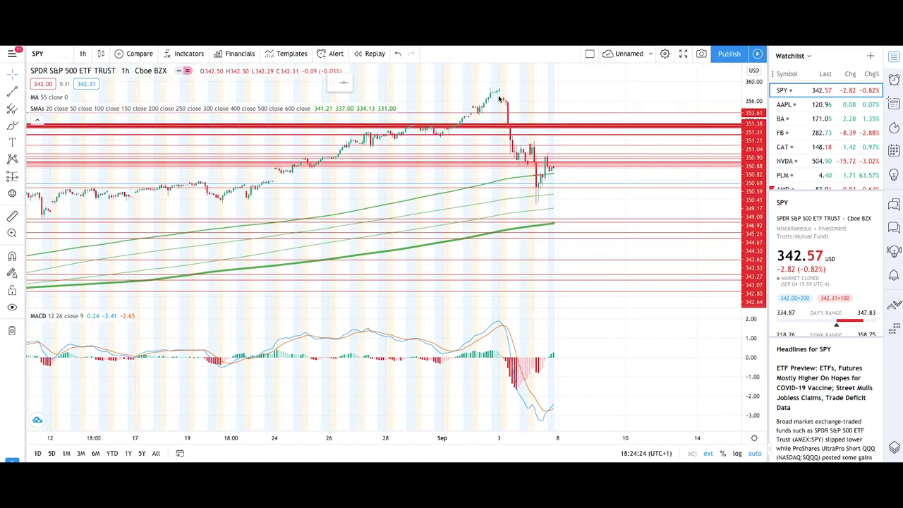
- Examine the early September sell-off on the hourly SPY chart relative to the rising moving averages below price
scroll(590, 225, "down", 2)
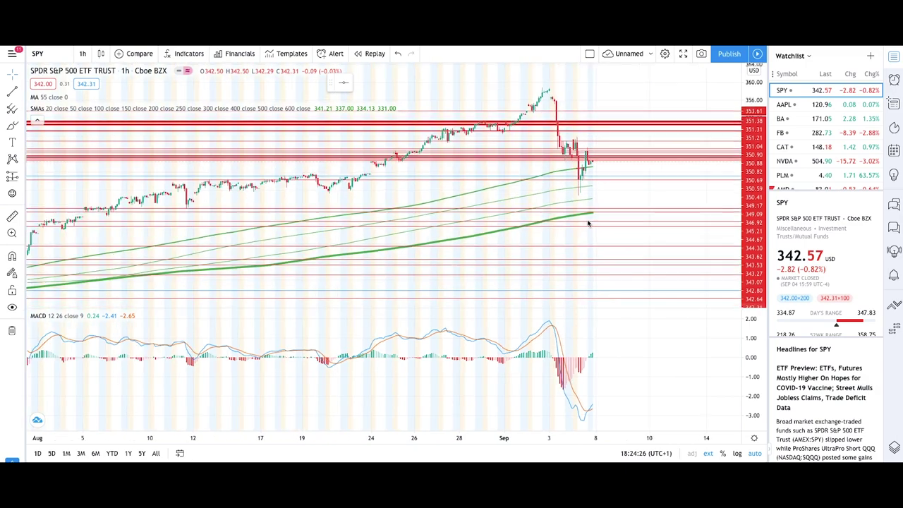
scroll(578, 260, "down", 2)
scroll(578, 260, "down", 2)
scroll(315, 259, "down", 2)
scroll(645, 193, "up", 5)
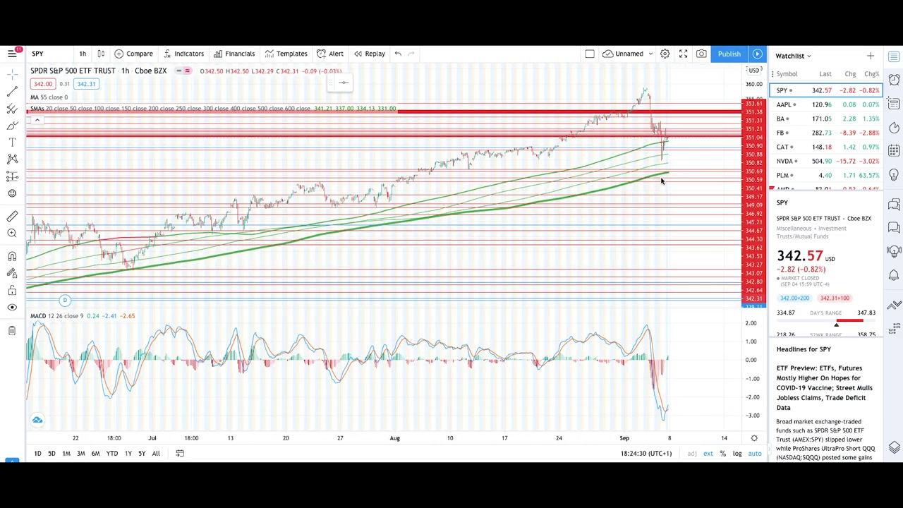
scroll(570, 108, "up", 2)
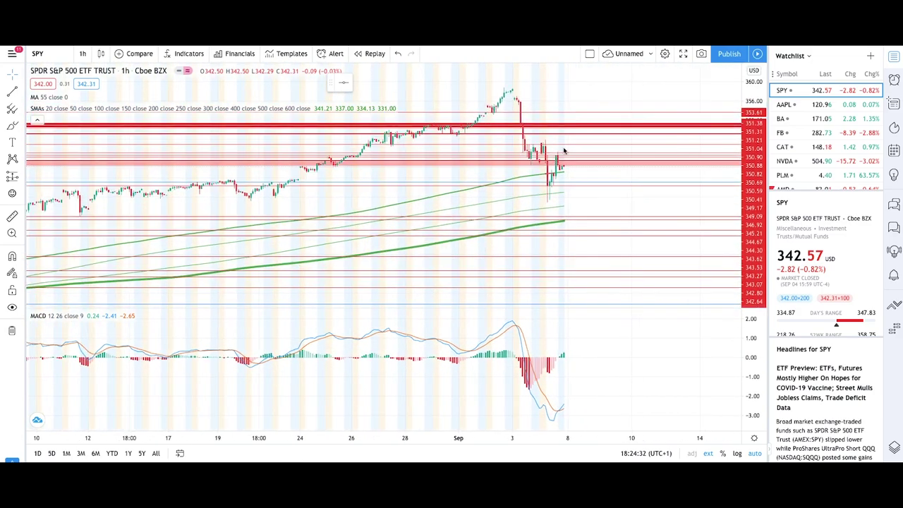
scroll(579, 196, "down", 3)
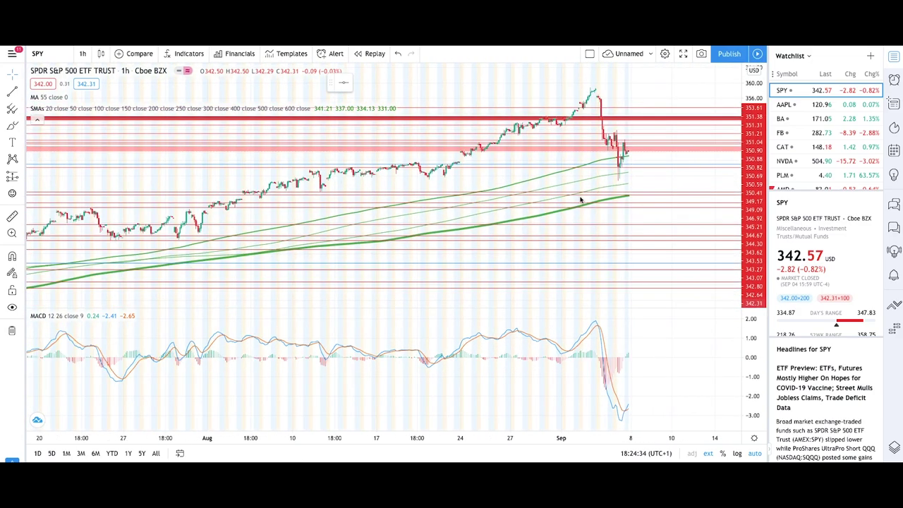
- Compare the moving-average crossovers of the February–March 2020 crash with the recovery through September on the hourly SPY chart
scroll(580, 202, "down", 4)
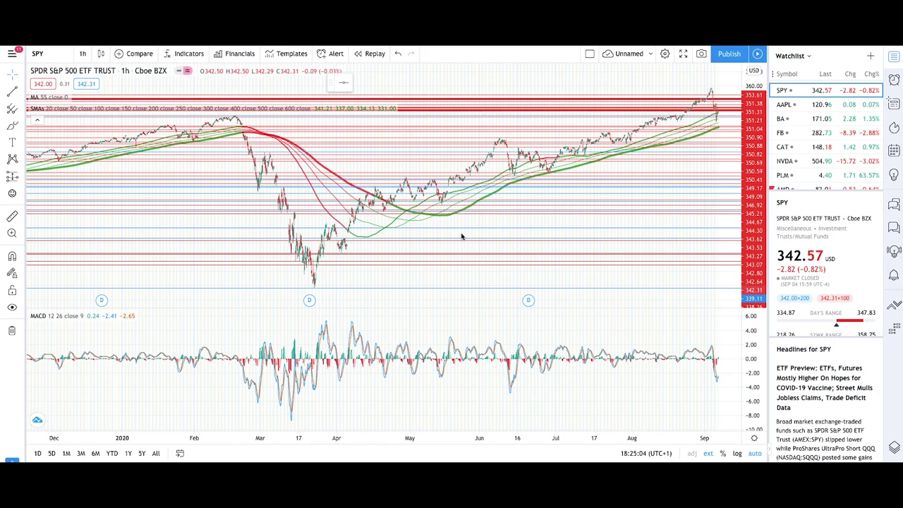
scroll(621, 233, "up", 5)
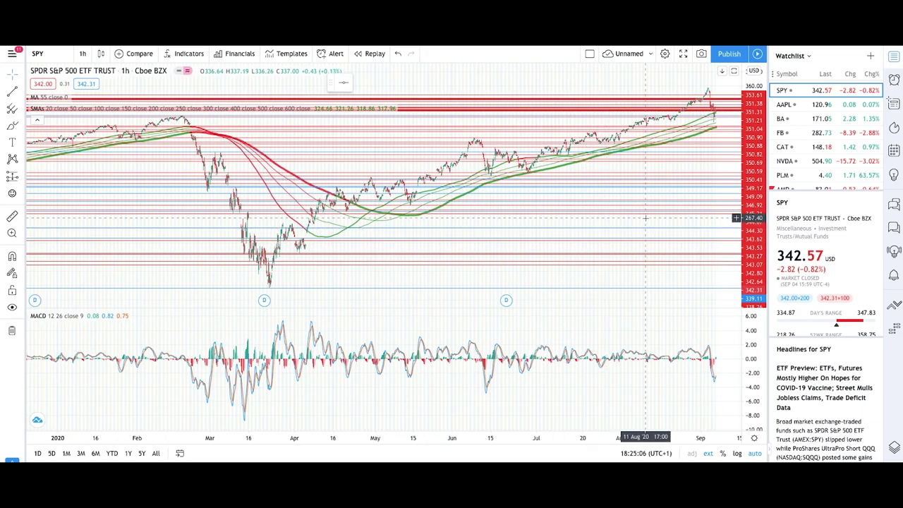
scroll(678, 201, "up", 5)
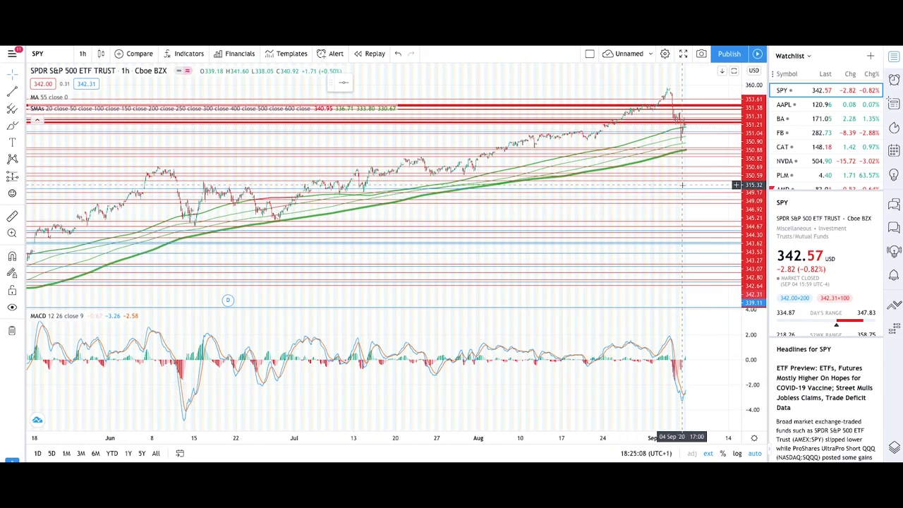
scroll(616, 228, "down", 8)
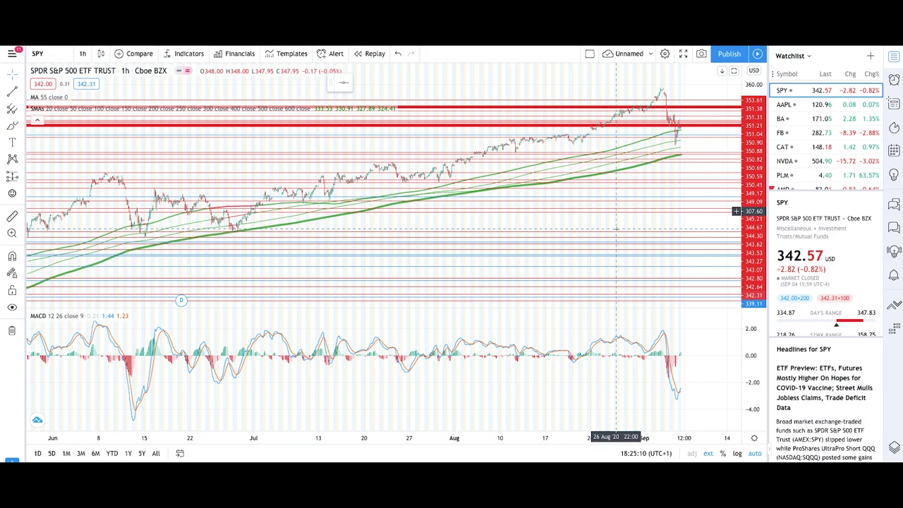
scroll(616, 228, "down", 4)
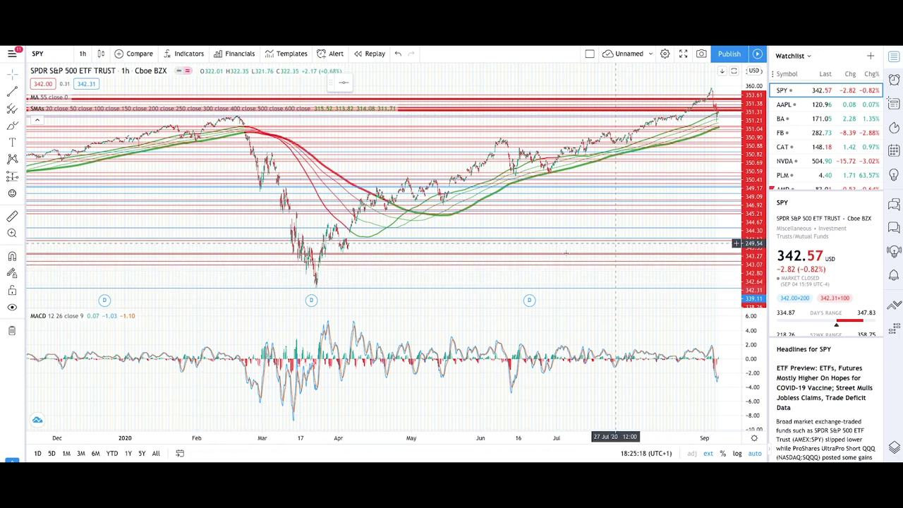
scroll(621, 240, "up", 1)
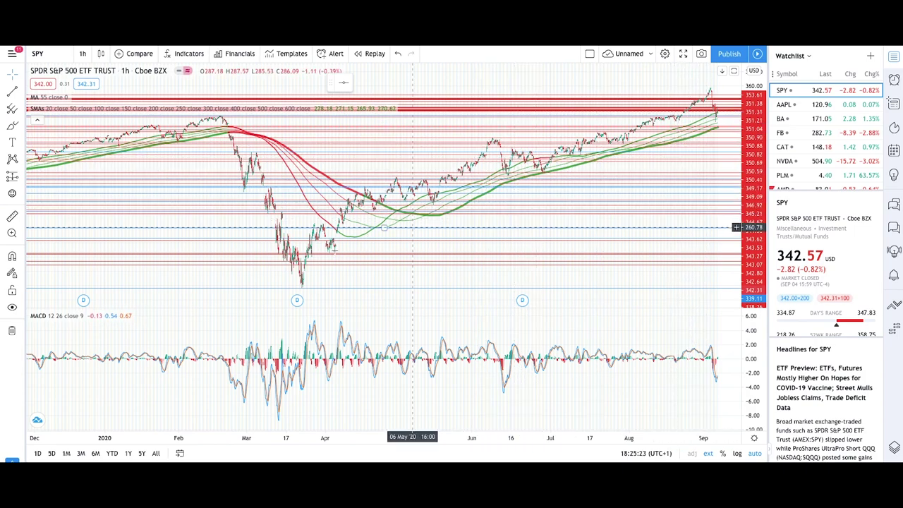
scroll(660, 183, "up", 5)
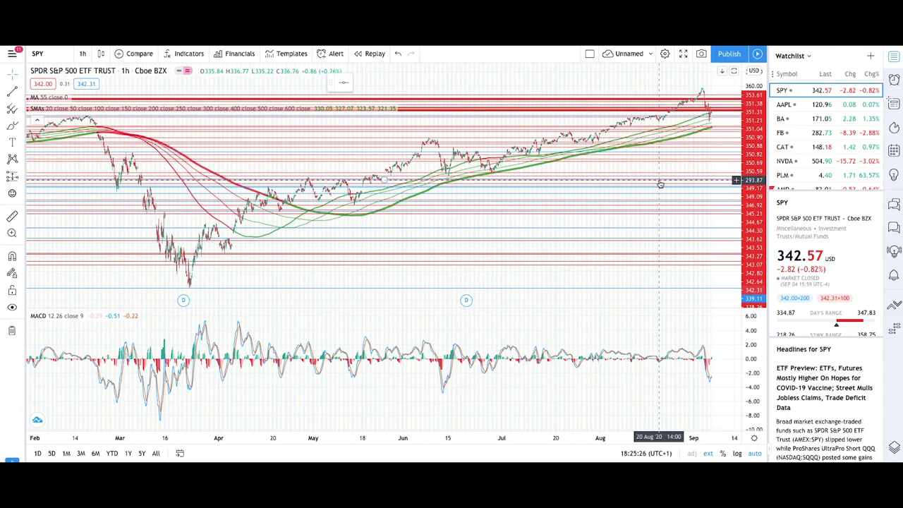
scroll(660, 183, "up", 2)
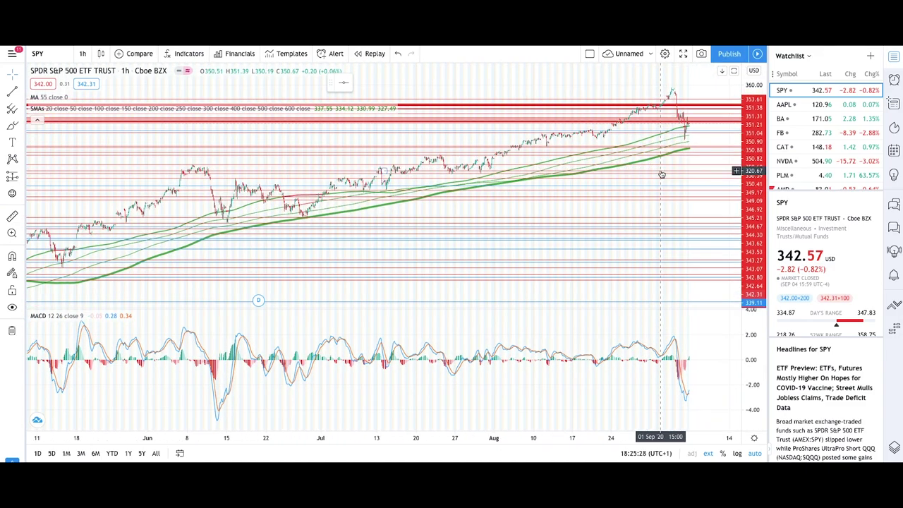
scroll(653, 182, "up", 1)
scroll(654, 182, "down", 4)
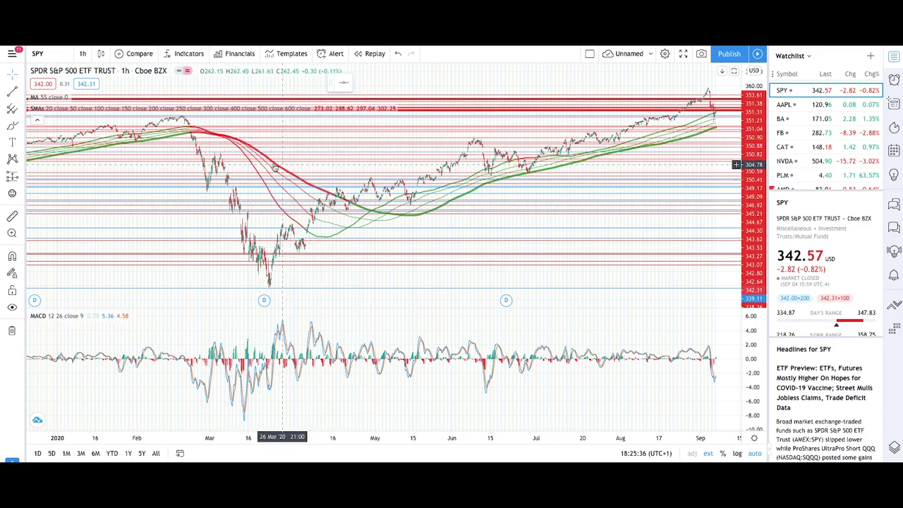
scroll(640, 165, "up", 3)
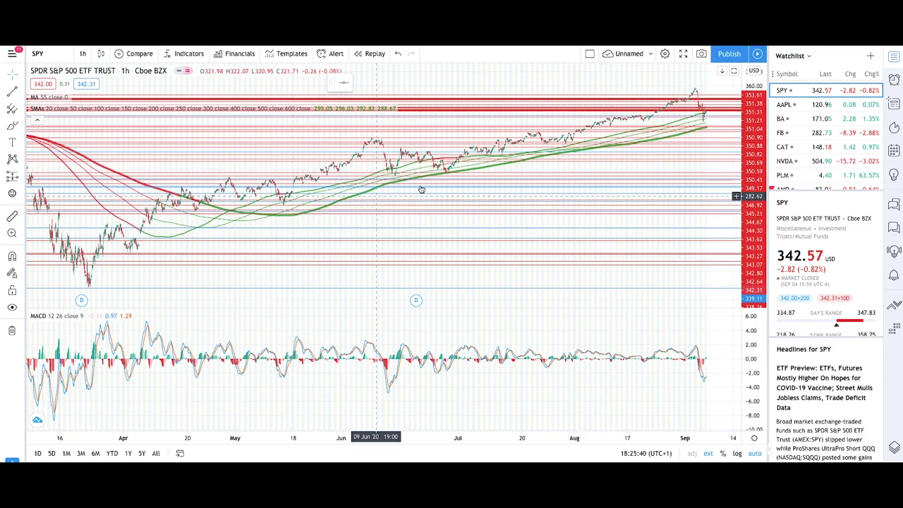
- Review how SPY's hourly price behaved around the thick long-term moving average from the March low to the September pullback
scroll(536, 198, "down", 5)
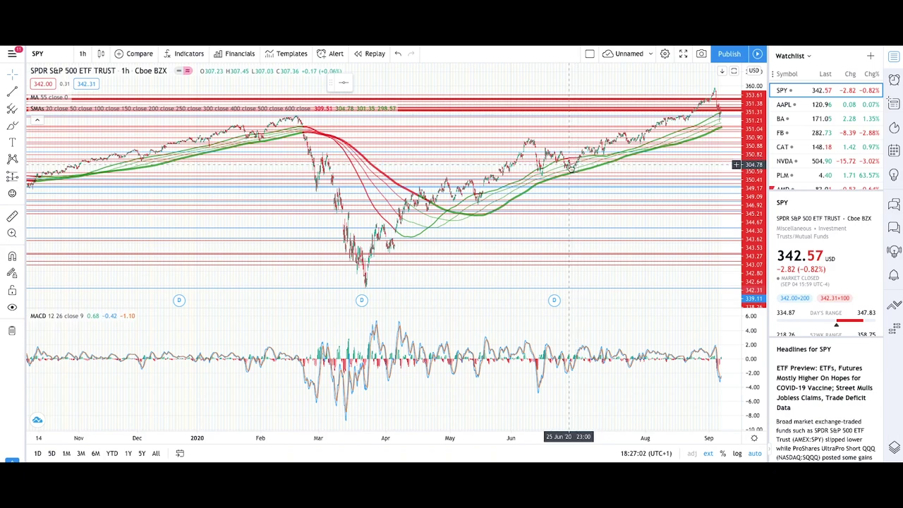
scroll(569, 173, "up", 3)
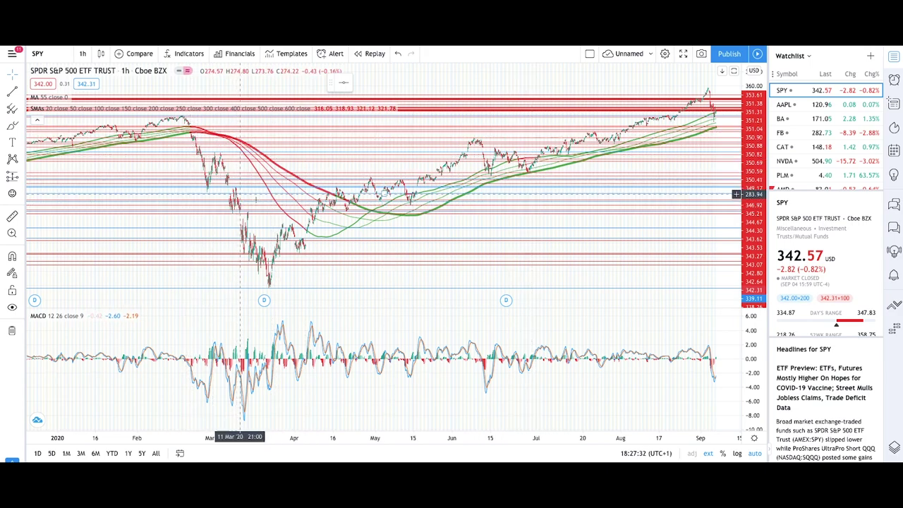
scroll(579, 185, "up", 1)
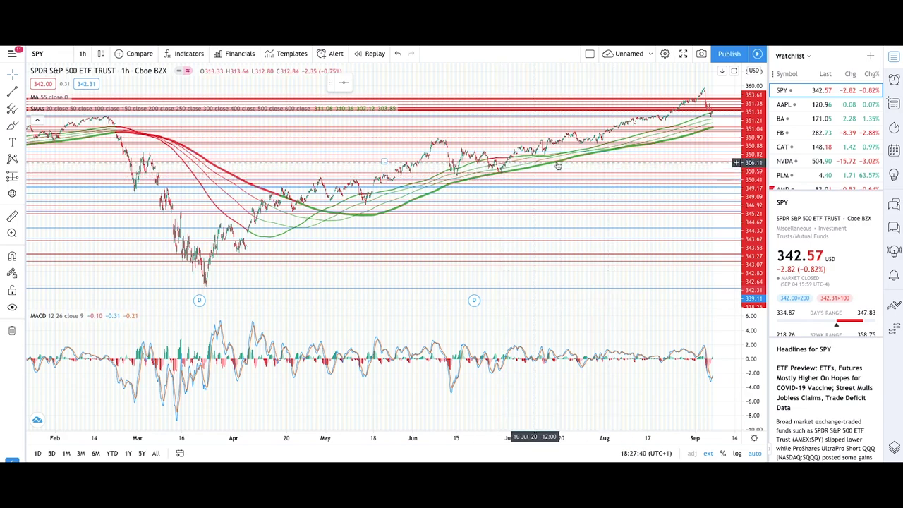
scroll(685, 141, "up", 1)
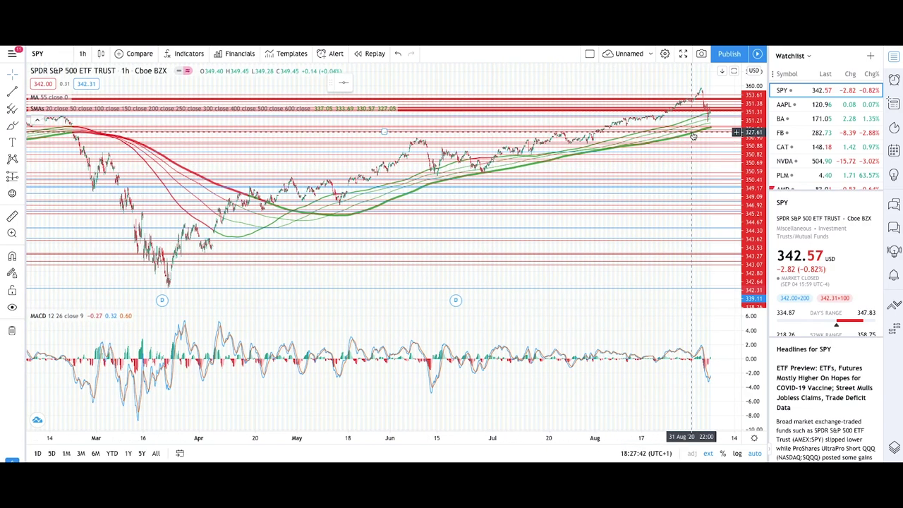
scroll(694, 136, "up", 1)
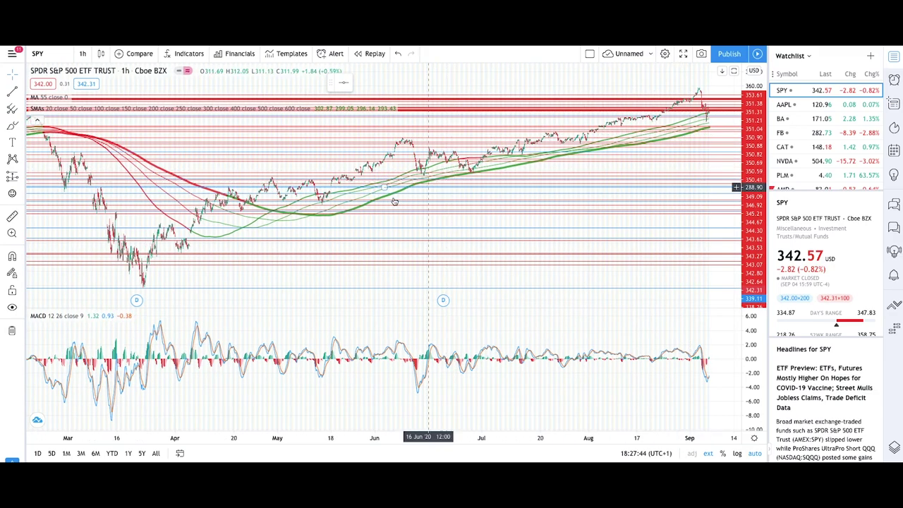
scroll(713, 142, "up", 4)
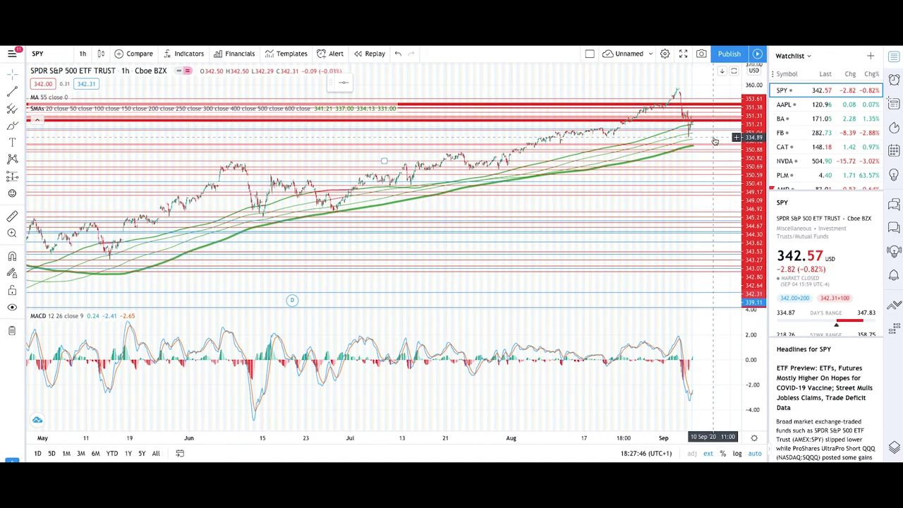
scroll(705, 148, "up", 4)
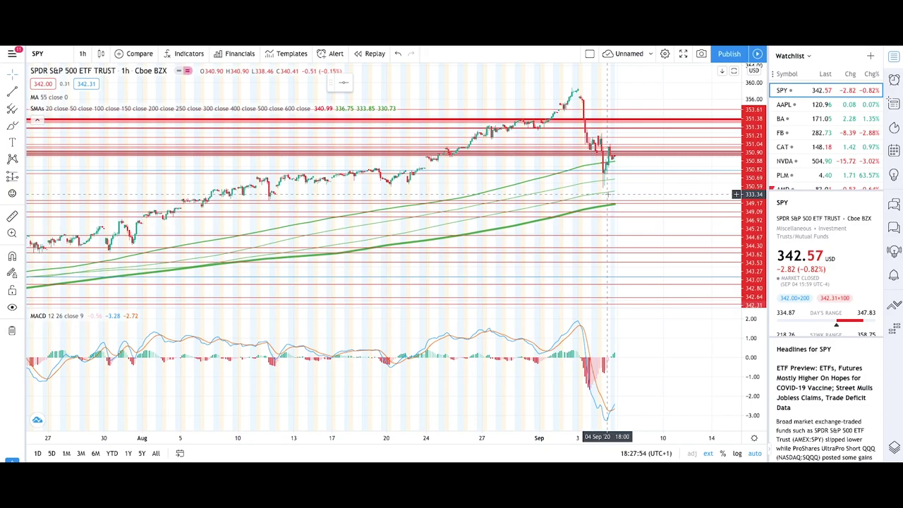
- Compare the September pullback with the June dip and the March crash on the hourly SPY chart
scroll(607, 193, "down", 5)
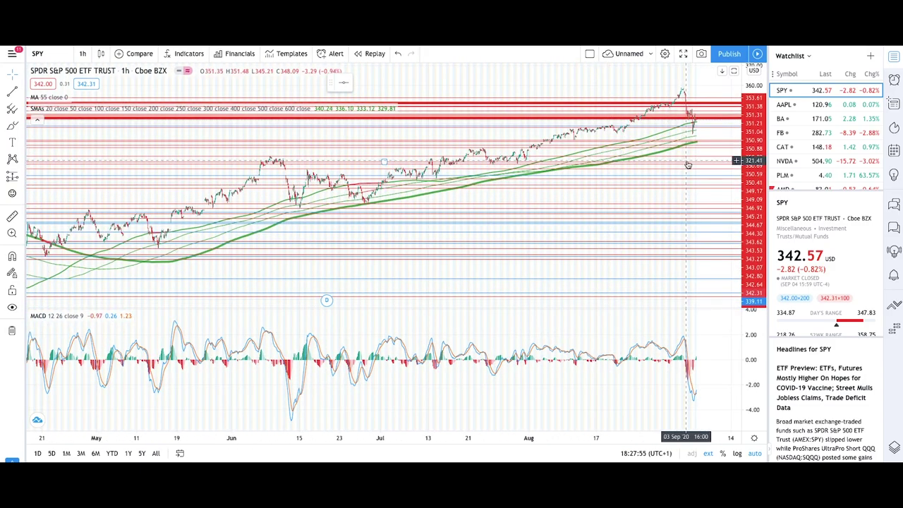
scroll(689, 149, "down", 2)
scroll(689, 149, "down", 2)
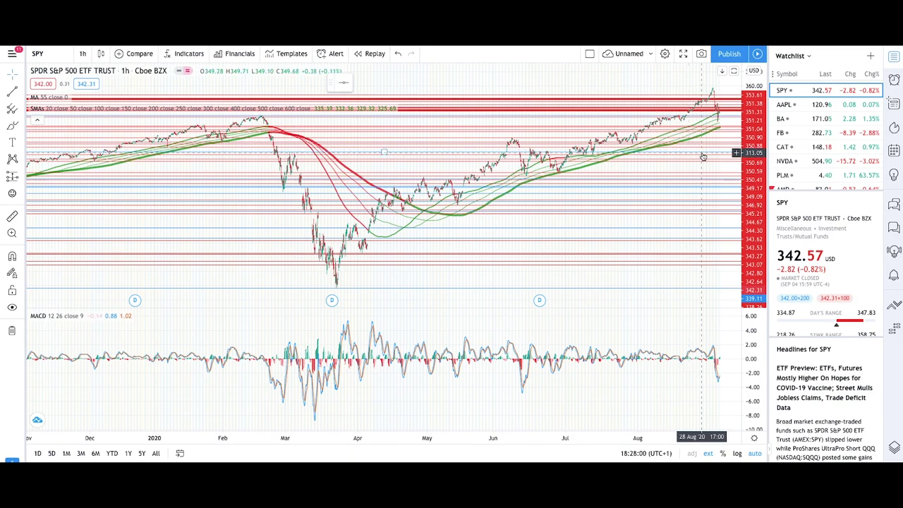
scroll(703, 156, "up", 2)
scroll(703, 156, "up", 2)
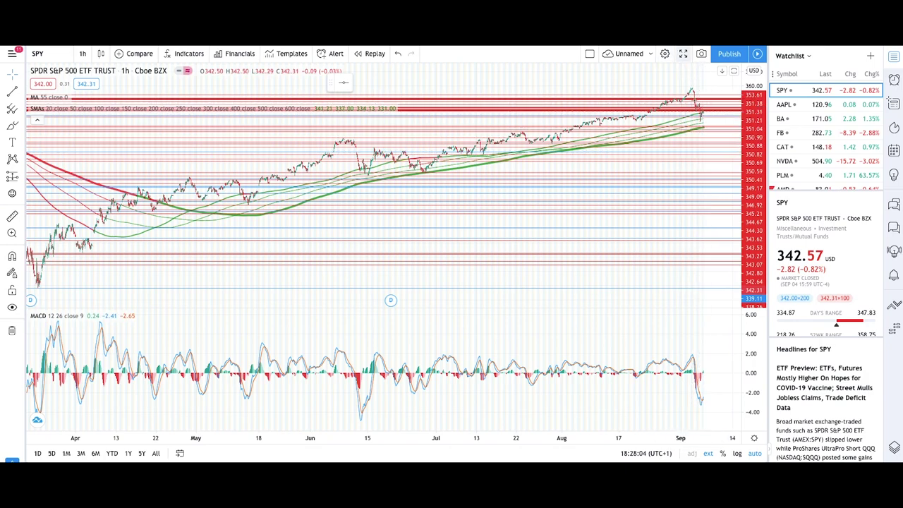
scroll(709, 144, "up", 2)
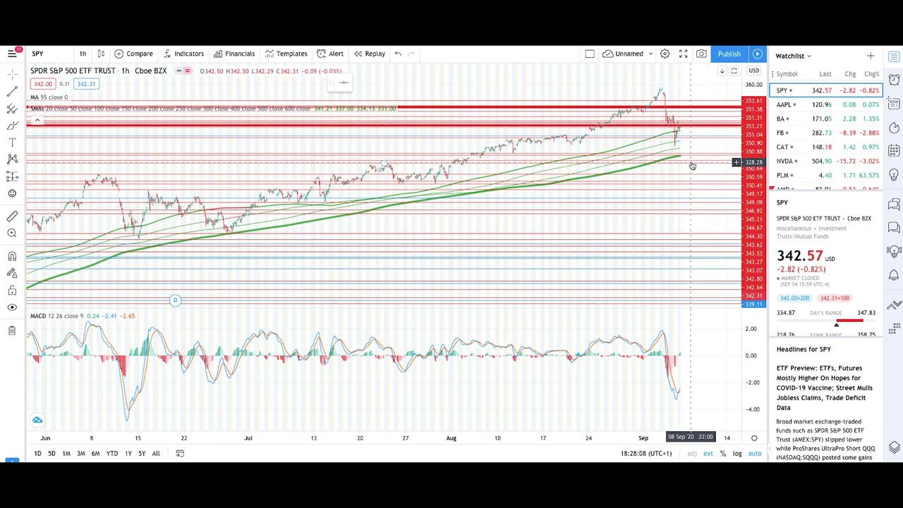
scroll(693, 166, "down", 4)
scroll(515, 187, "down", 3)
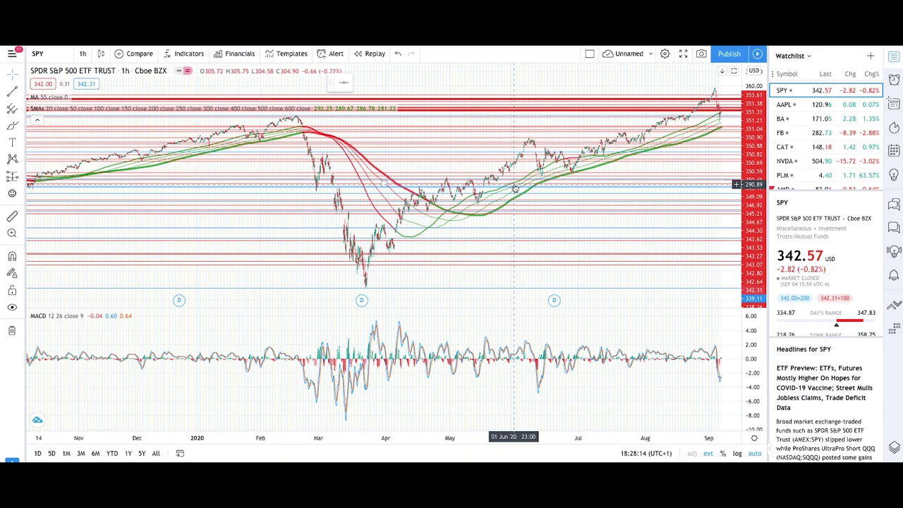
- Set the SPY chart's interval to 1 day and show its price history from late 2018 to September 2020
left_click(82, 54)
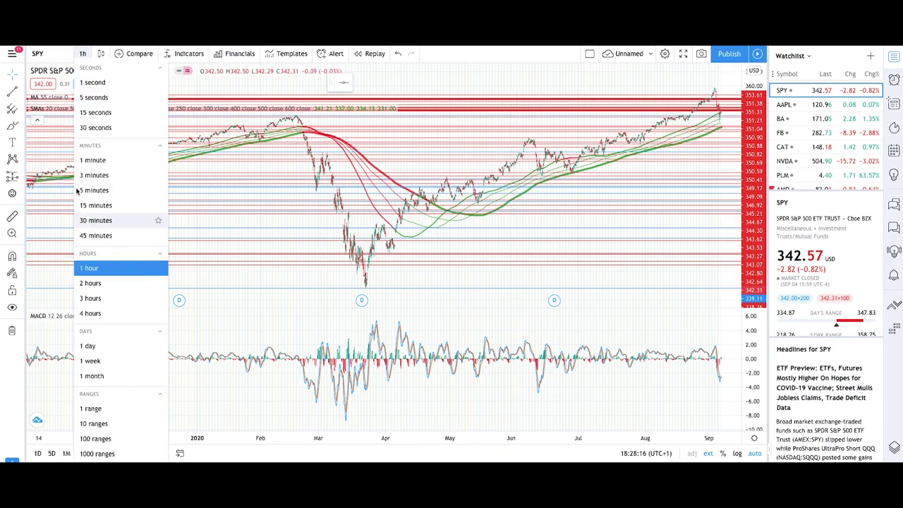
left_click(92, 346)
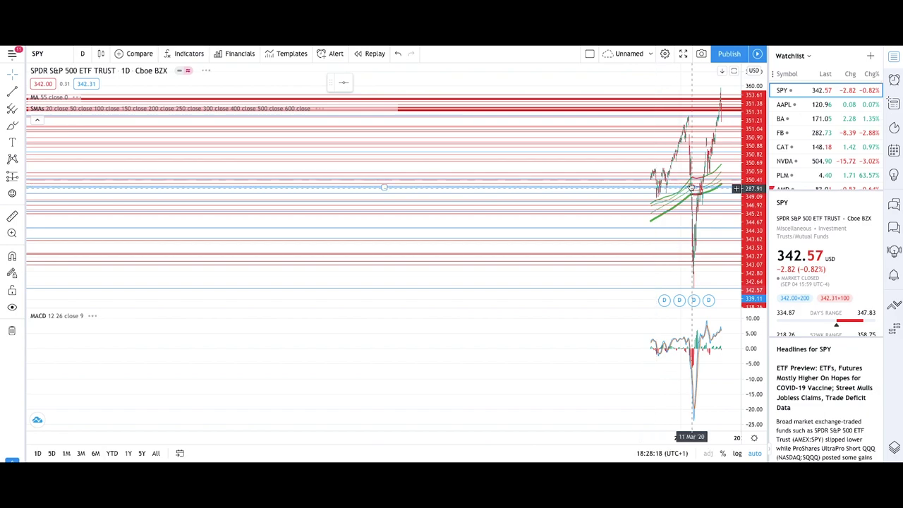
scroll(686, 188, "up", 5)
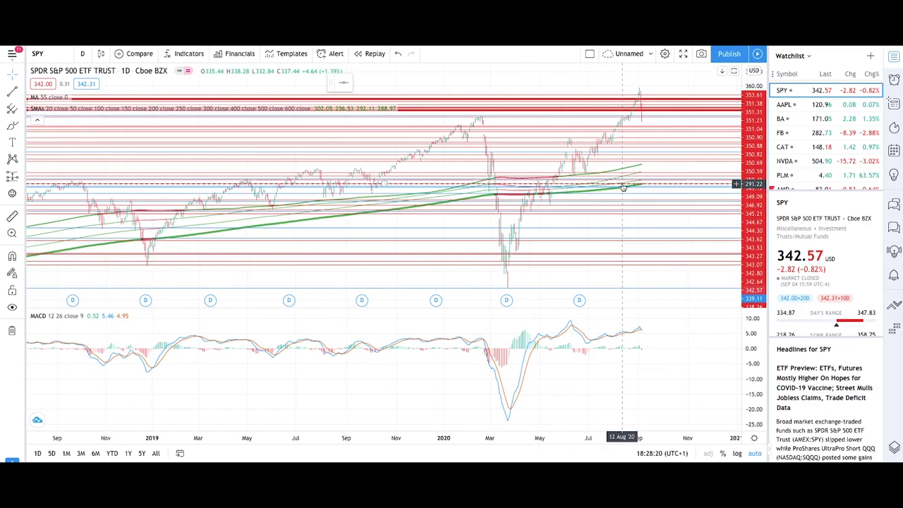
- Look over SPY's daily price history back to 2010 and return the chart's interval to 1 hour
scroll(622, 188, "down", 10)
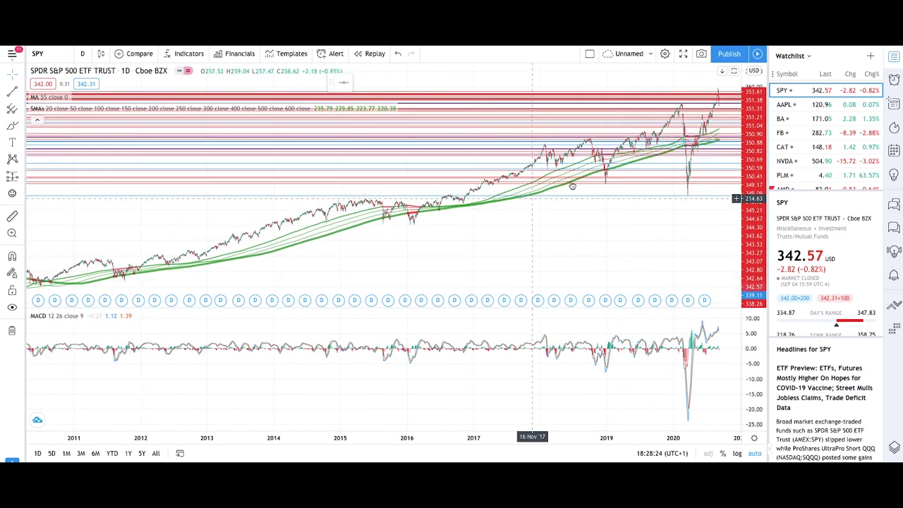
left_click(83, 54)
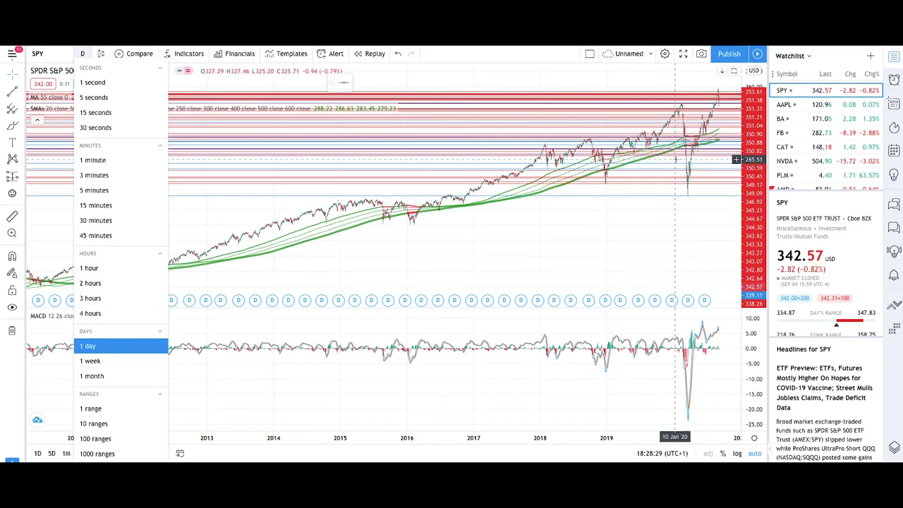
left_click(99, 274)
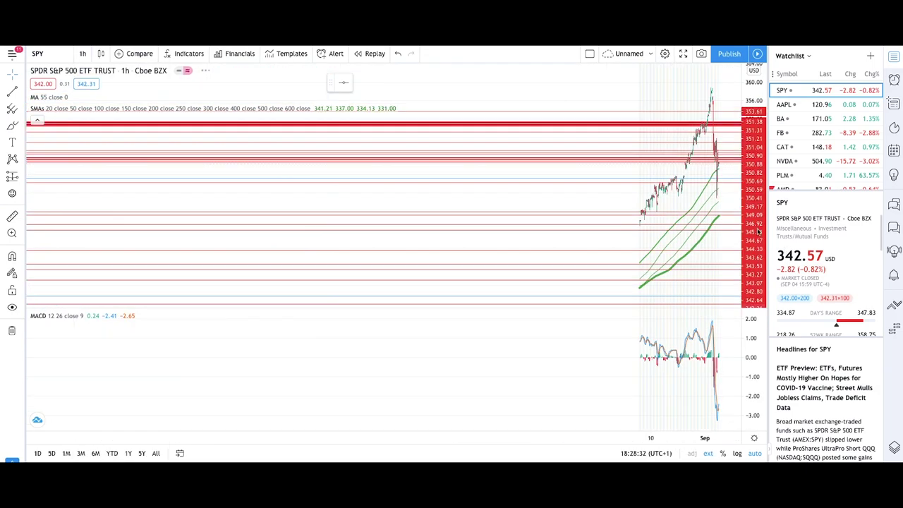
- Examine SPY's early September drop against the green moving averages and the rally since June on the hourly chart
scroll(682, 200, "up", 3)
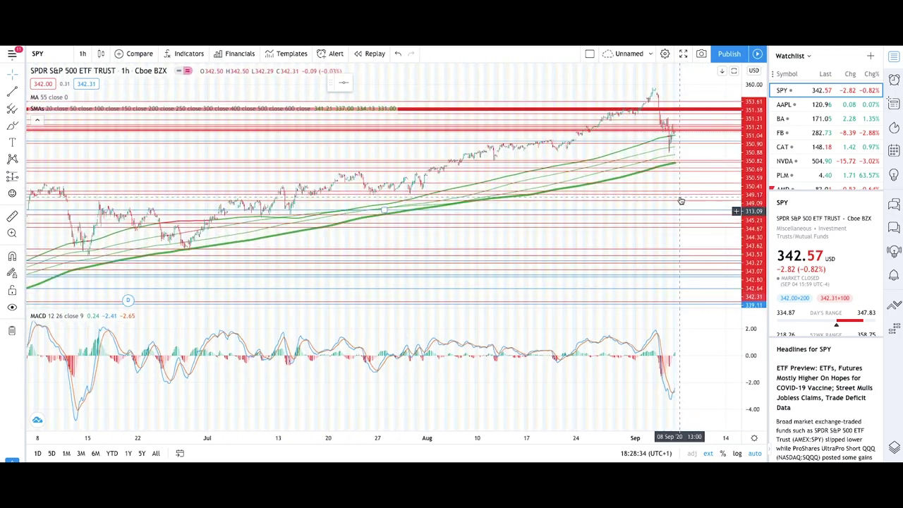
scroll(663, 178, "down", 3)
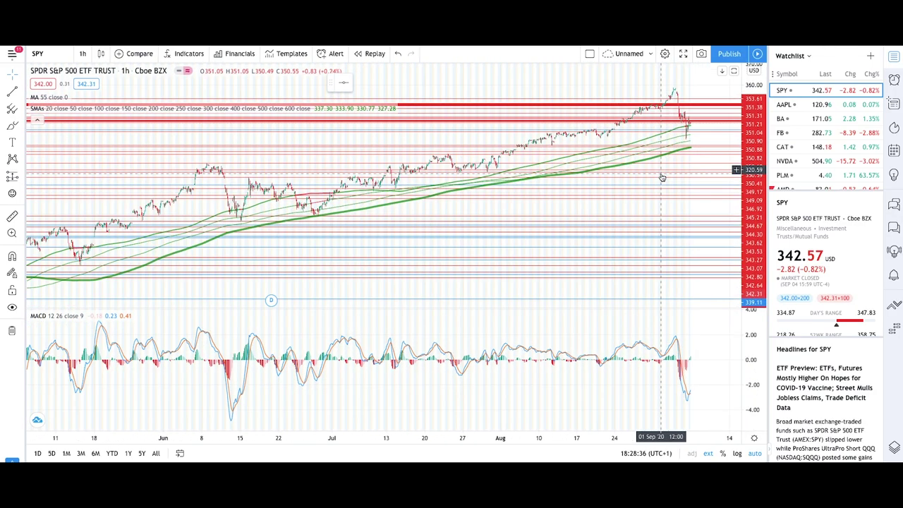
scroll(704, 132, "up", 1)
scroll(704, 132, "up", 2)
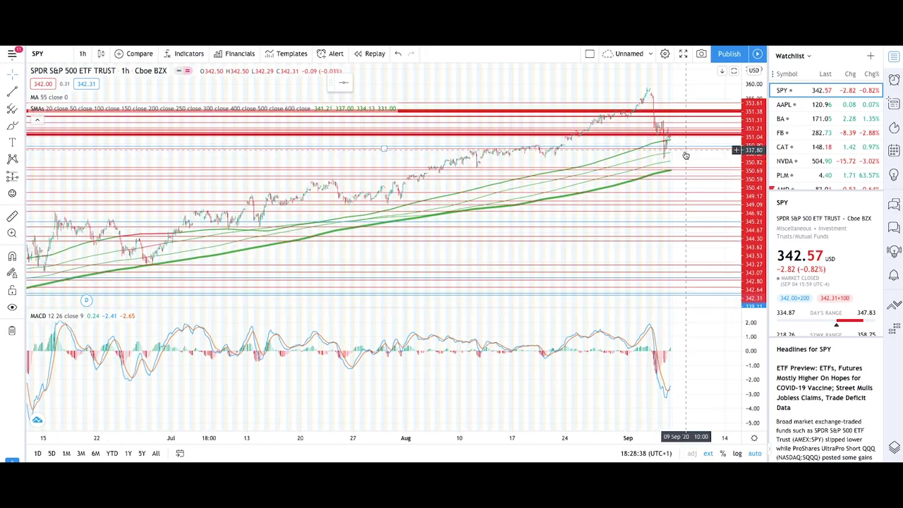
scroll(627, 172, "up", 2)
scroll(628, 172, "up", 2)
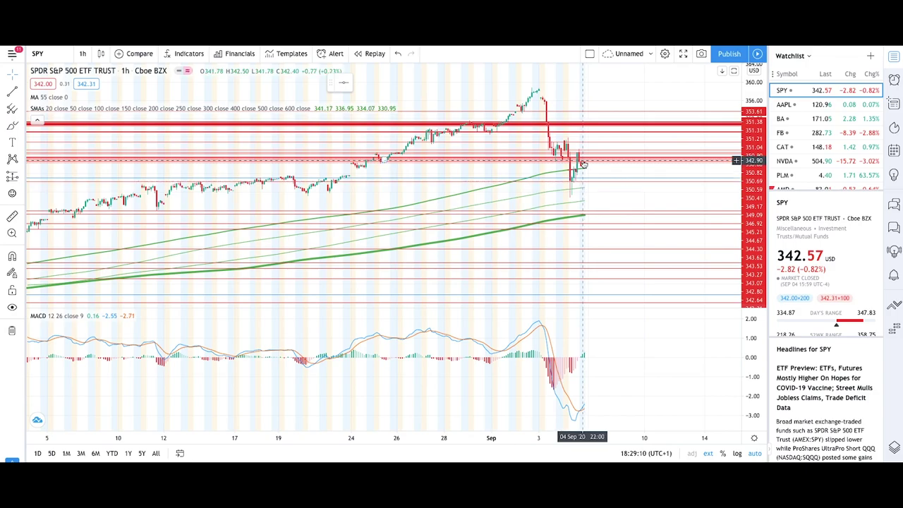
scroll(585, 185, "down", 4)
scroll(599, 190, "down", 2)
scroll(649, 152, "up", 5)
scroll(653, 150, "up", 2)
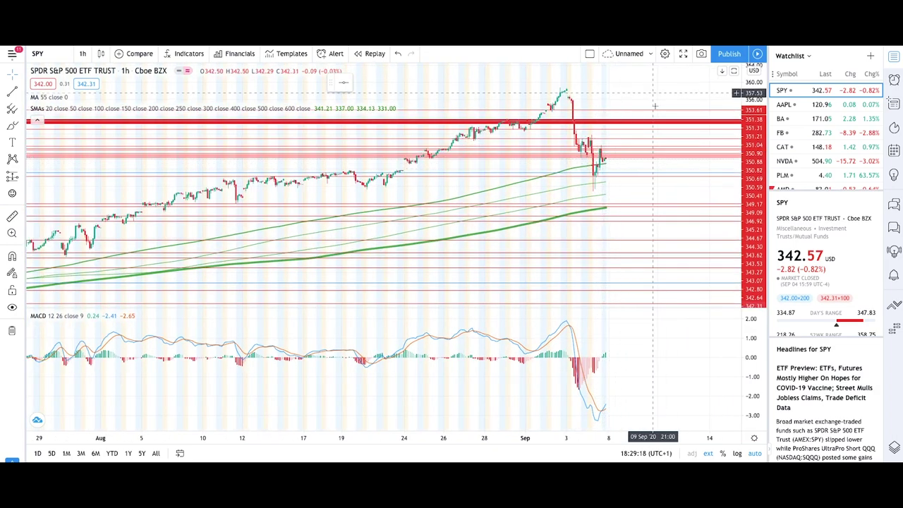
- Check the hourly SPY chart back to late 2019, comparing the September drop with the June dip and March crash
scroll(544, 256, "down", 5)
scroll(268, 259, "down", 2)
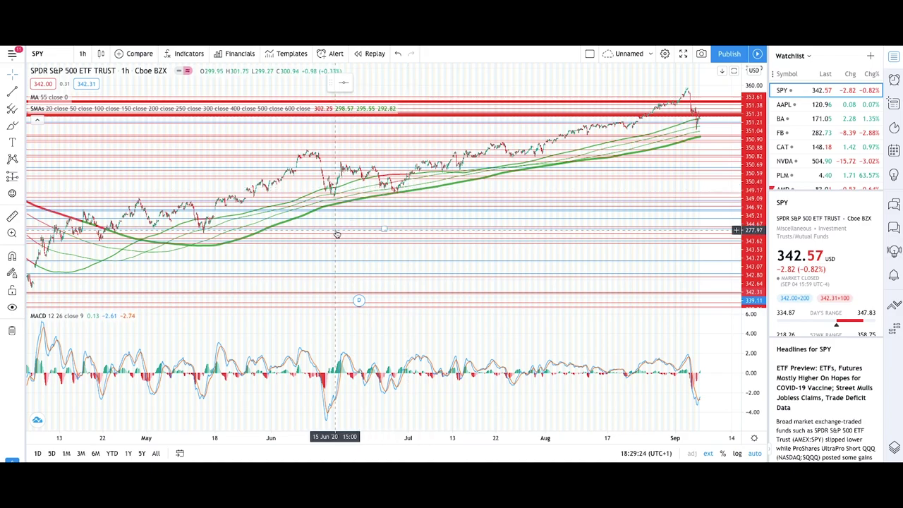
scroll(349, 236, "down", 3)
scroll(484, 228, "up", 3)
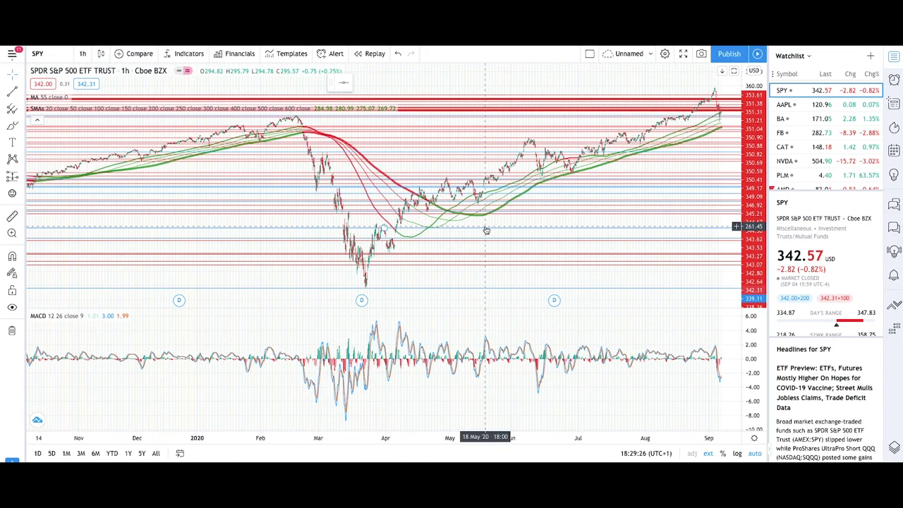
scroll(670, 126, "up", 5)
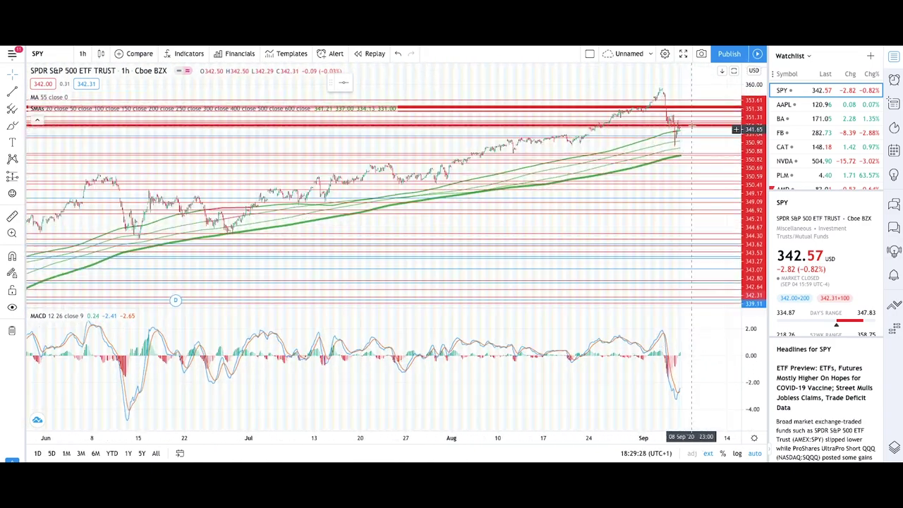
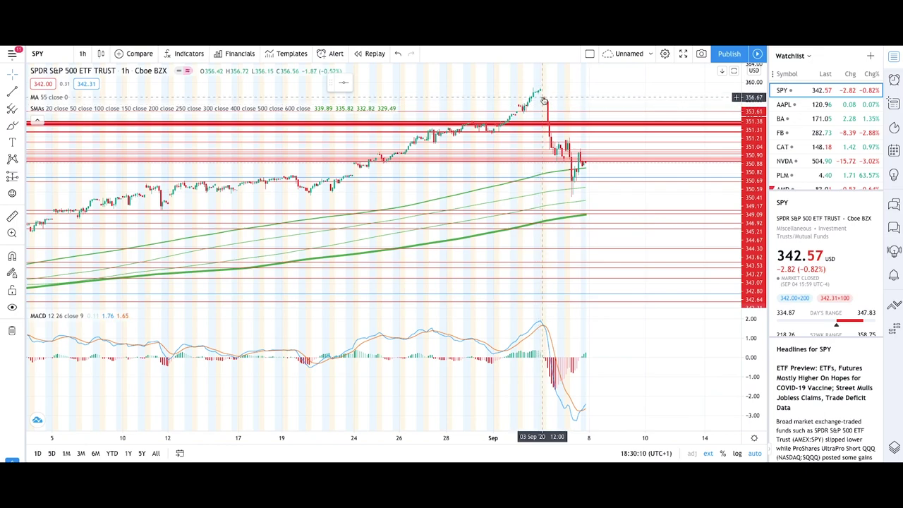
- Review the sell-off from the September 3 peak and its distance to the rising moving averages, using the hourly June–September trend
scroll(558, 176, "left", 2)
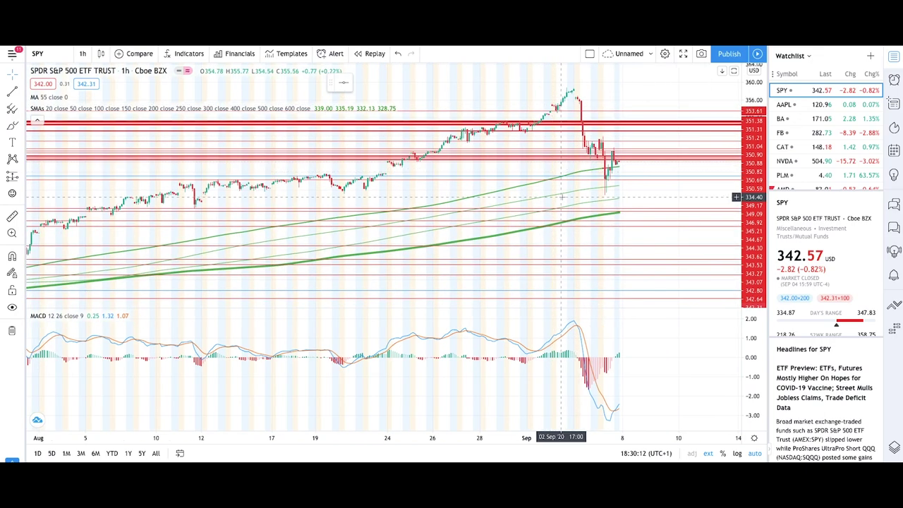
scroll(563, 197, "down", 5)
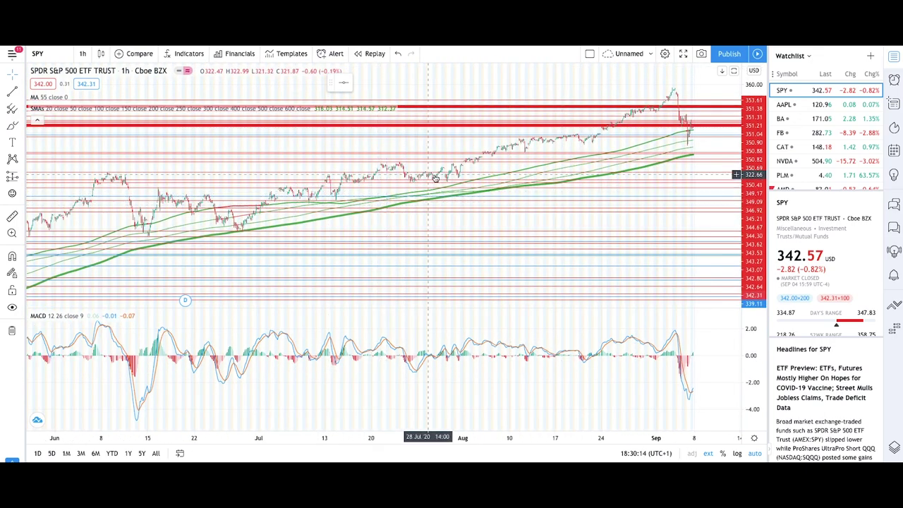
scroll(679, 174, "up", 3)
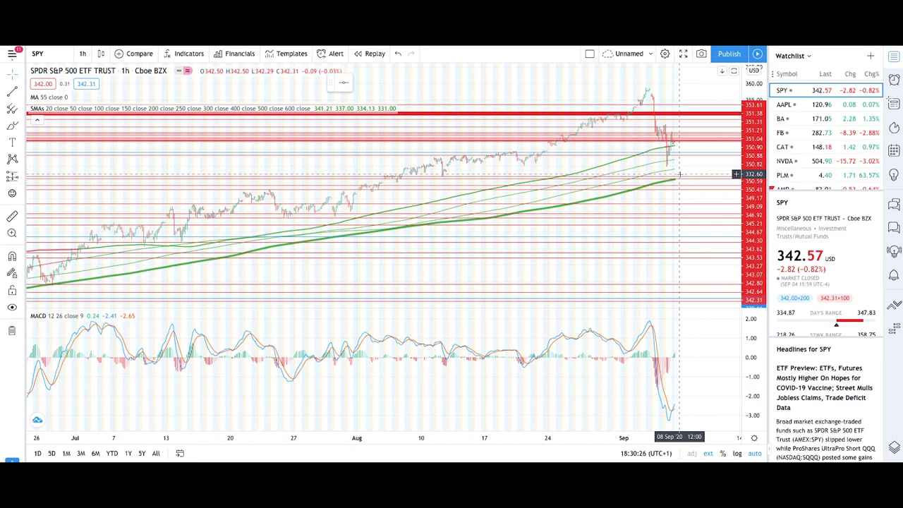
scroll(695, 172, "up", 3)
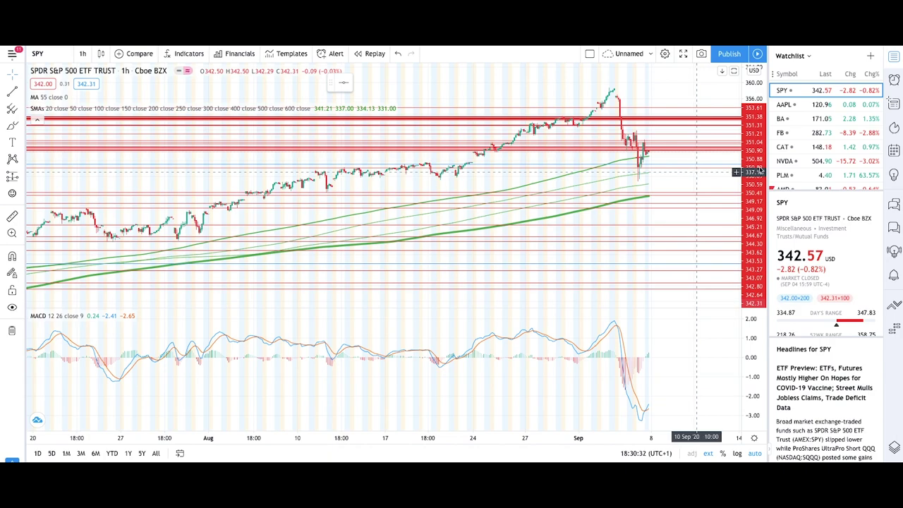
scroll(649, 166, "up", 1)
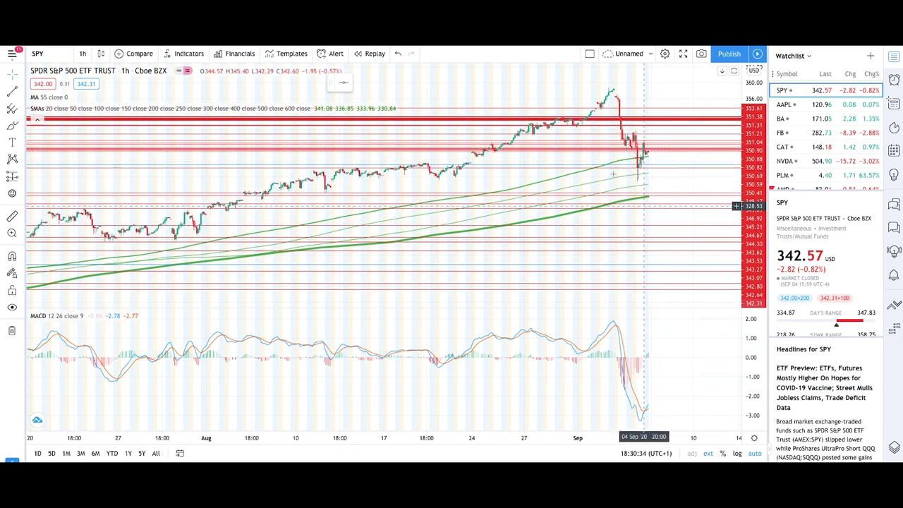
scroll(614, 156, "up", 2)
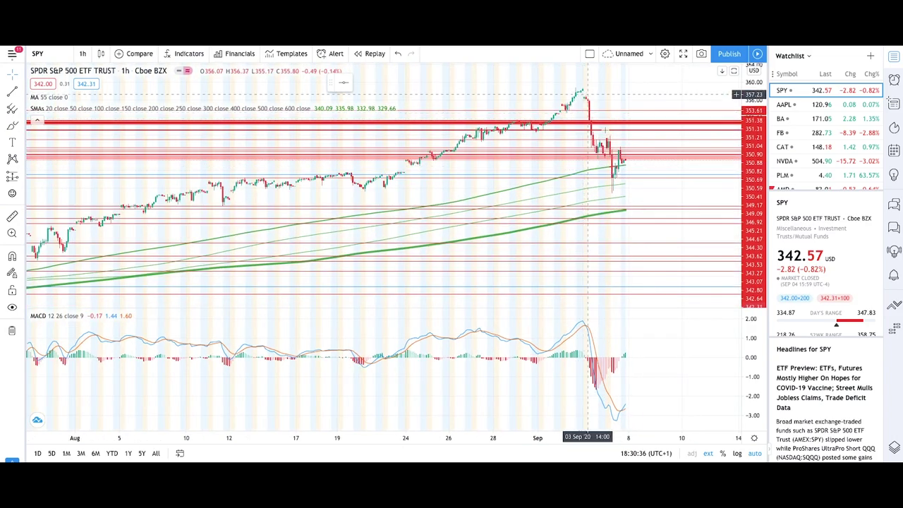
scroll(578, 127, "down", 5)
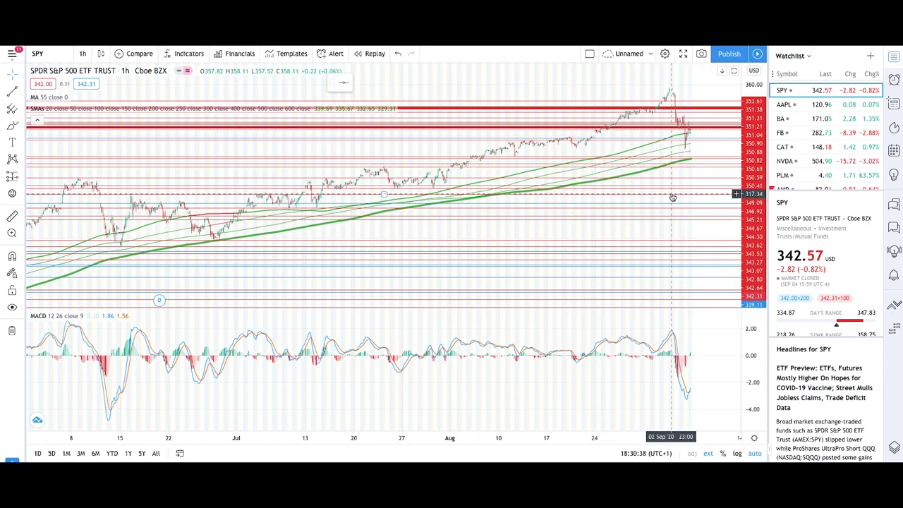
scroll(663, 141, "up", 2)
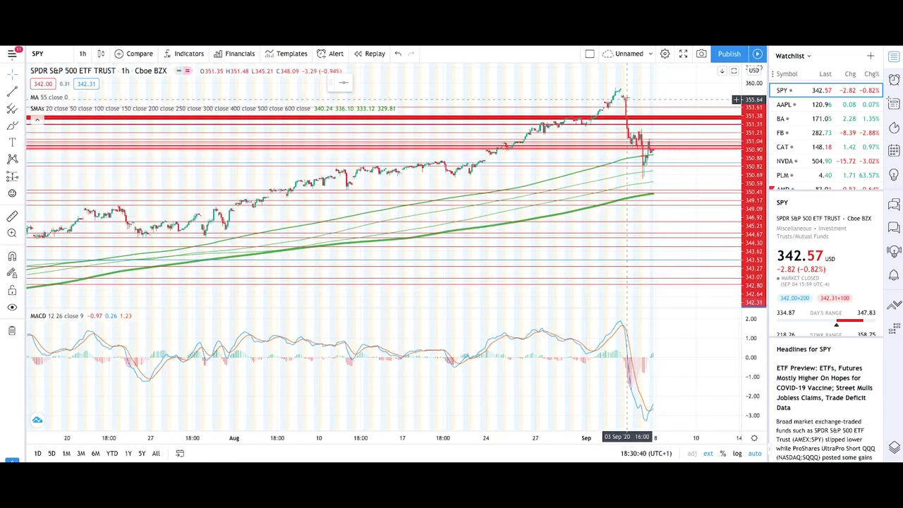
scroll(638, 169, "down", 5)
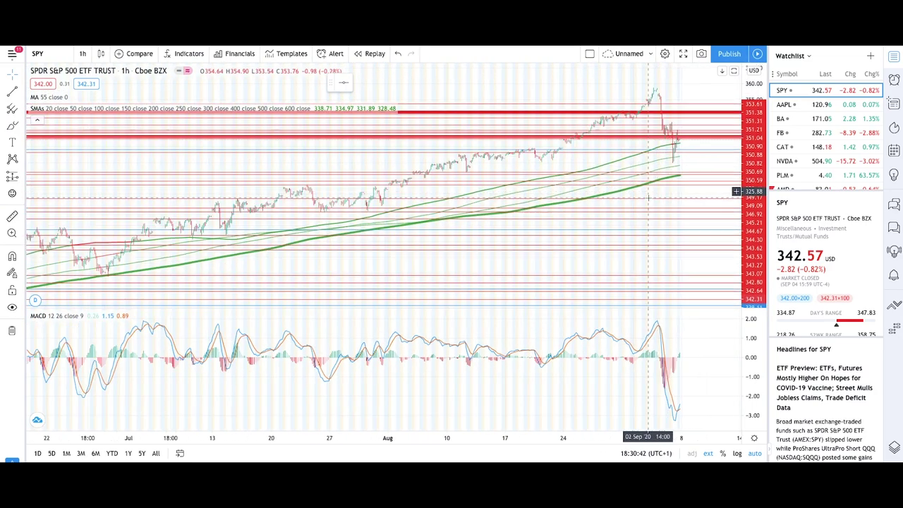
scroll(675, 171, "up", 4)
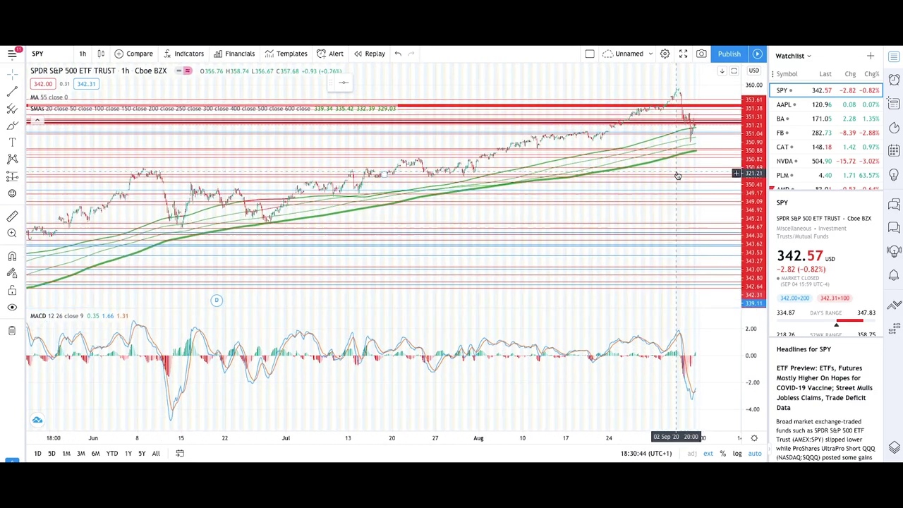
scroll(675, 174, "up", 1)
scroll(642, 178, "up", 2)
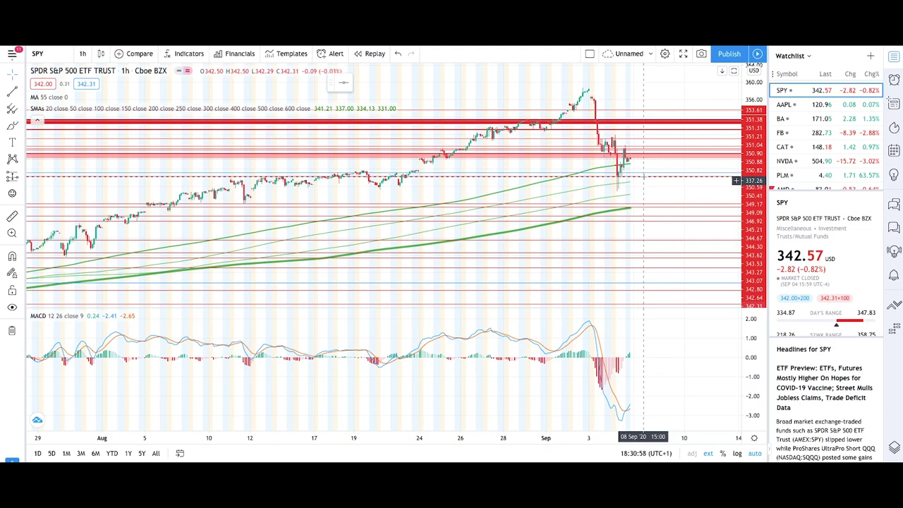
- Review SPY's hourly trend from the latest September candles back through the June dip to the February–March 2020 moving-average crossover
scroll(641, 182, "down", 5)
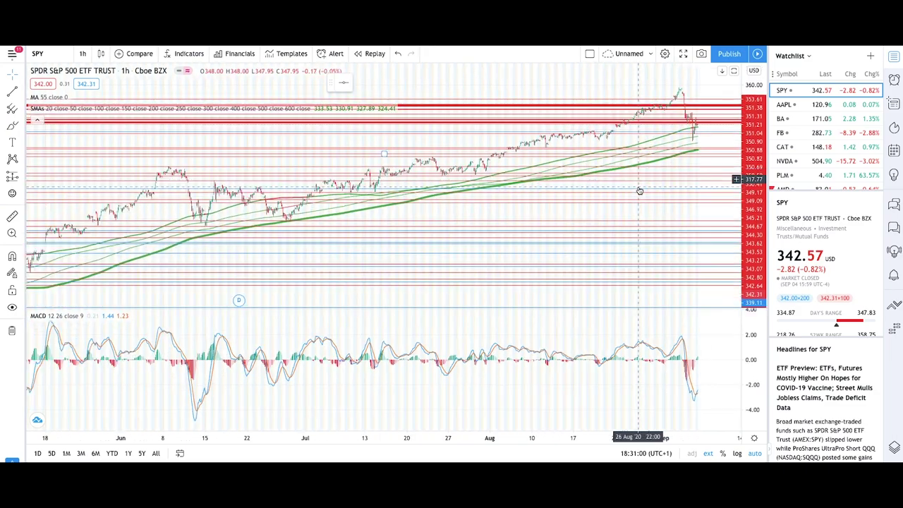
scroll(635, 183, "down", 3)
scroll(664, 155, "up", 5)
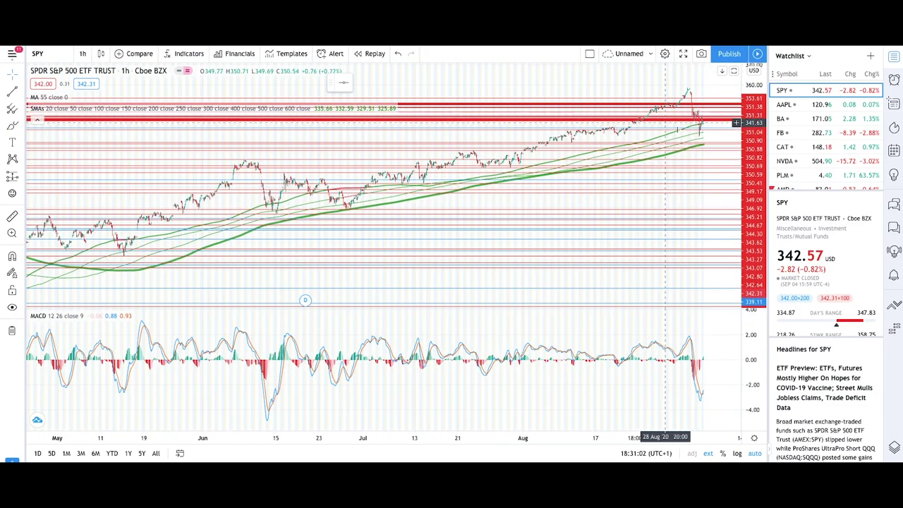
scroll(681, 138, "up", 5)
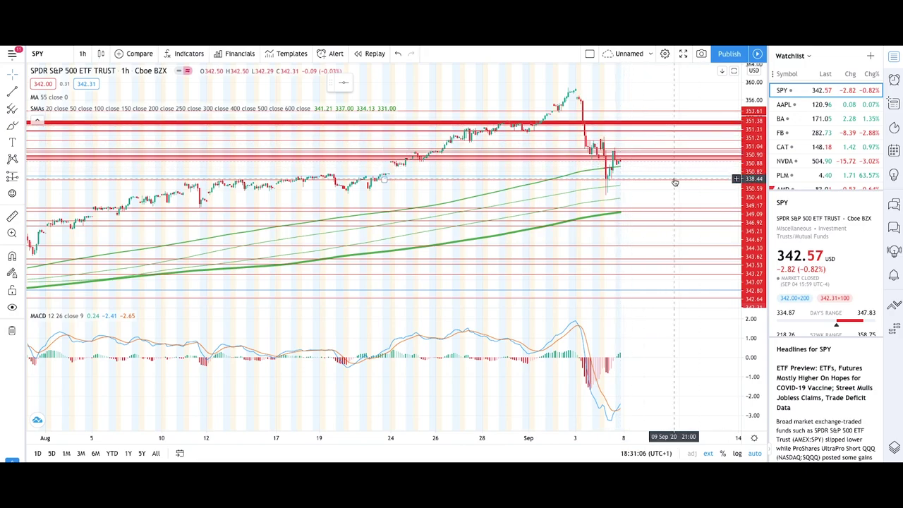
scroll(633, 198, "down", 8)
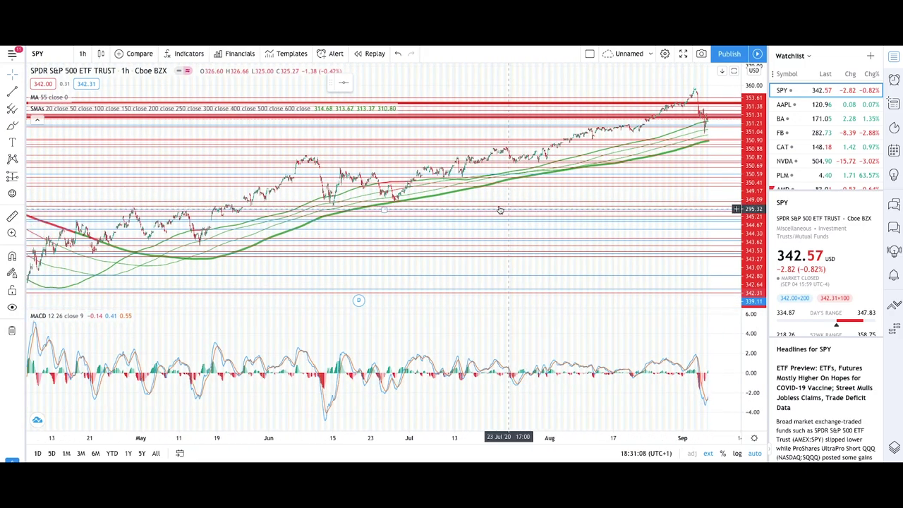
scroll(460, 228, "down", 3)
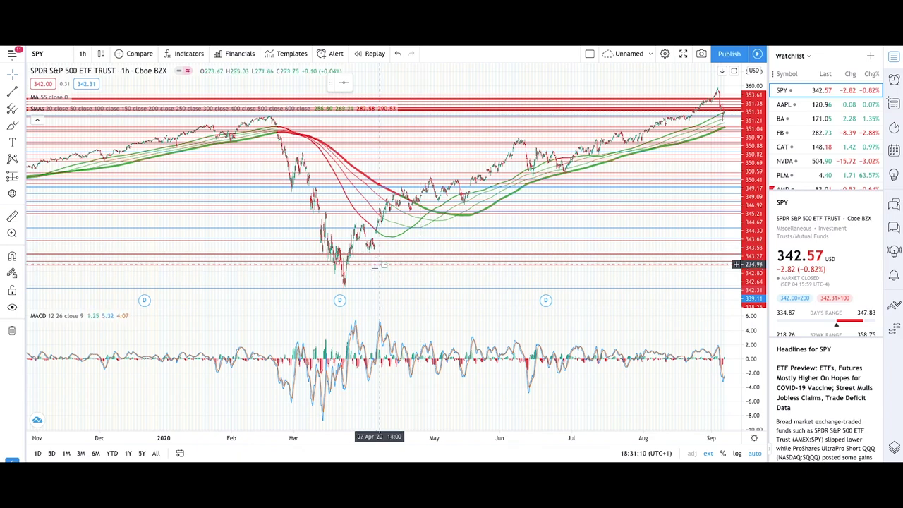
scroll(246, 256, "up", 2)
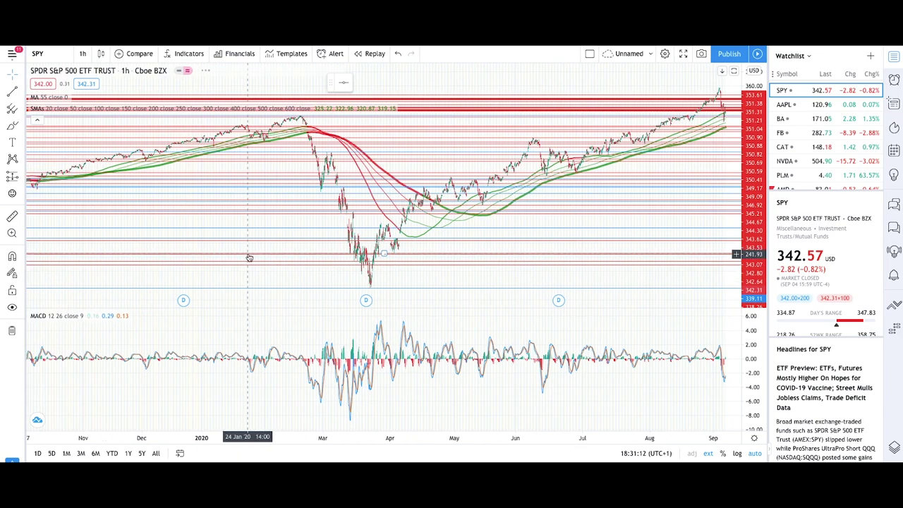
- Set the SPY chart's interval to 1 week and show the long-term moving averages across the 2008 and 2020 declines
left_click(82, 53)
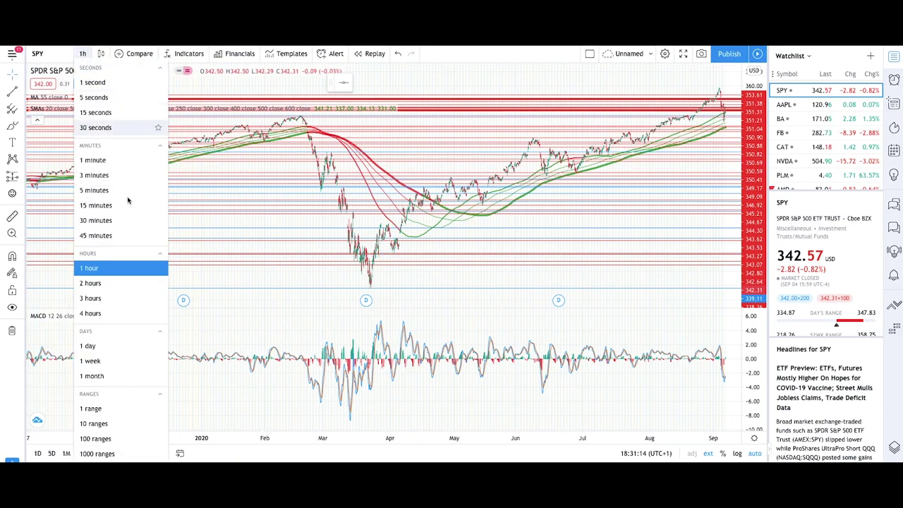
left_click(91, 361)
scroll(438, 247, "down", 5)
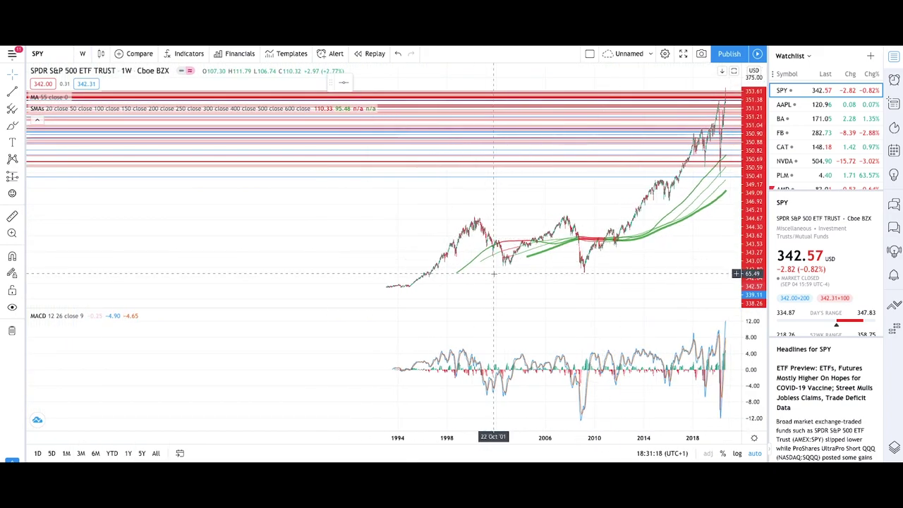
scroll(589, 293, "up", 5)
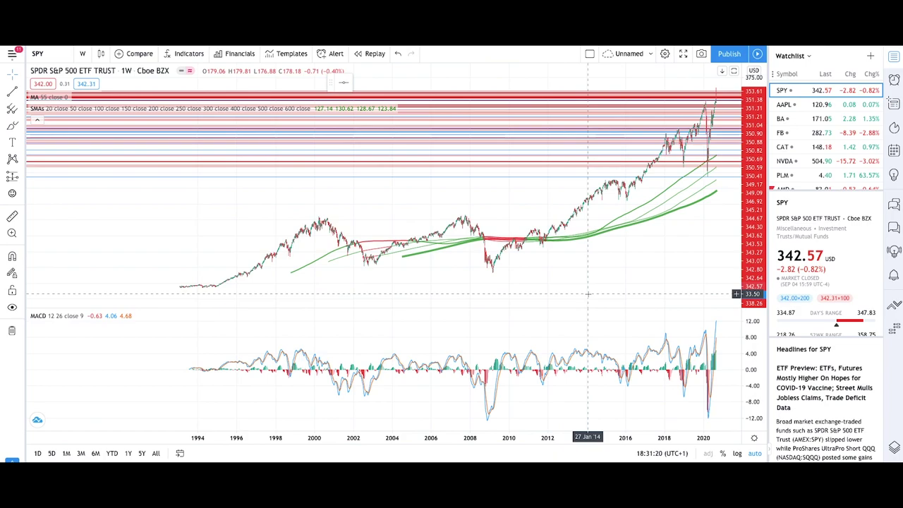
scroll(528, 291, "up", 3)
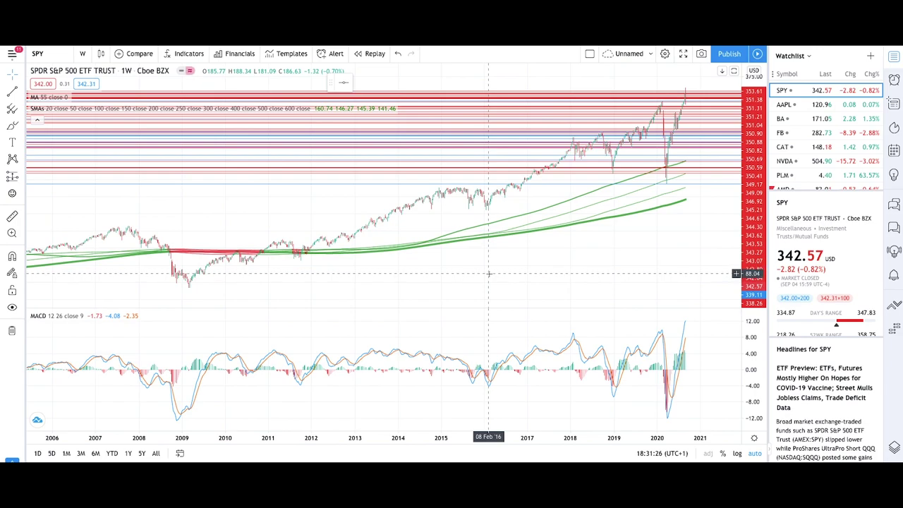
scroll(558, 282, "up", 4)
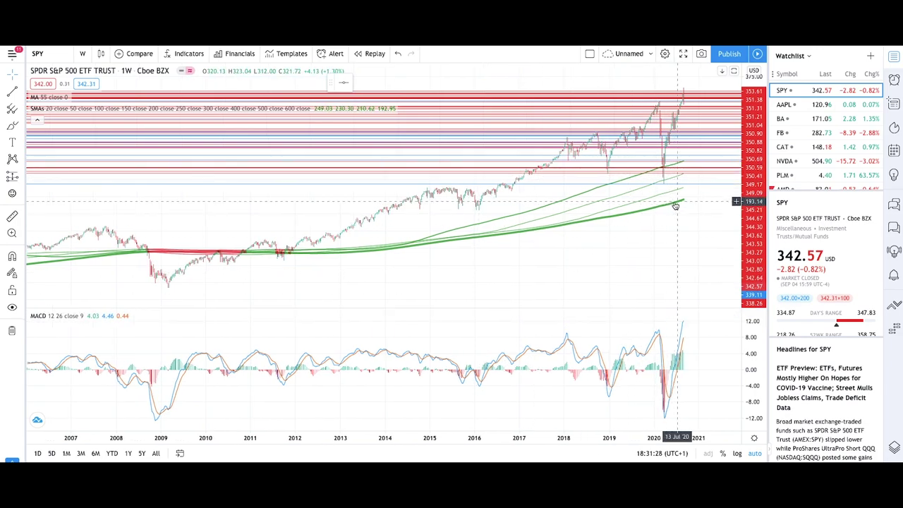
scroll(578, 254, "down", 5)
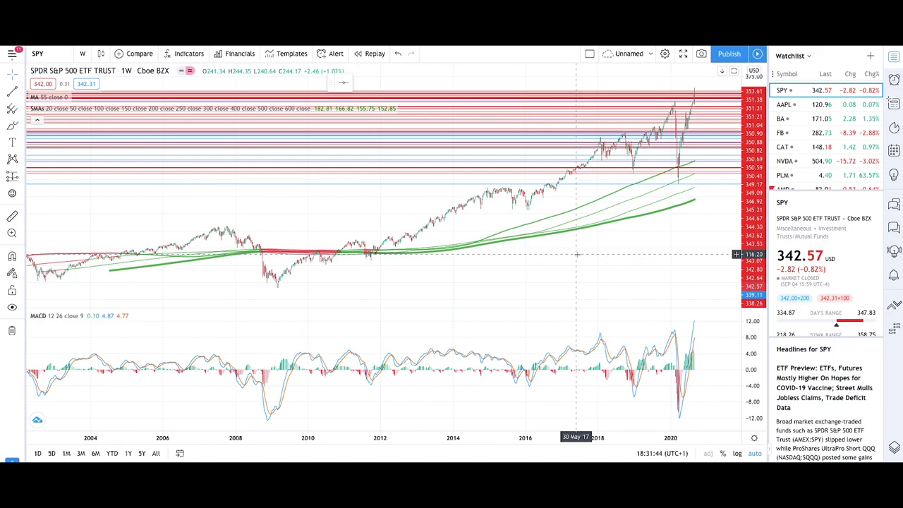
- Compare the March 2020 low with the long-term moving averages and the prior years' uptrend on the weekly SPY chart
scroll(588, 250, "up", 10)
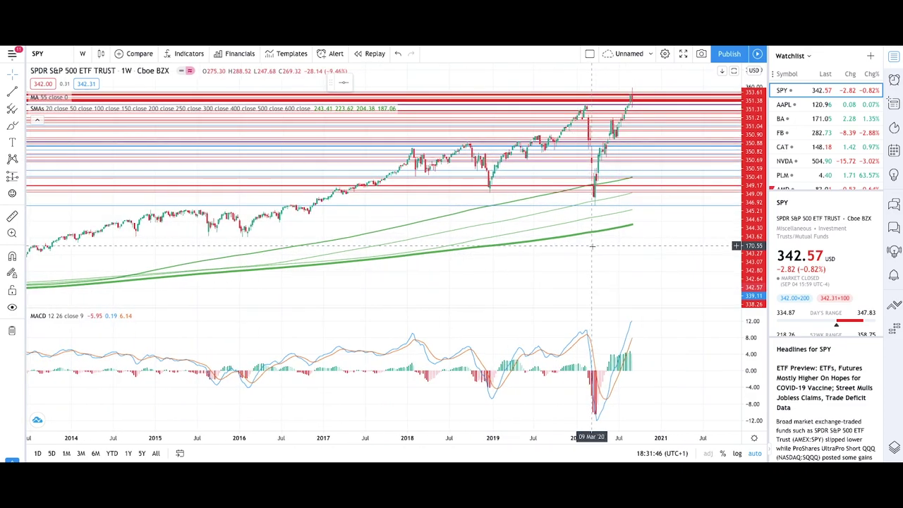
scroll(595, 252, "down", 3)
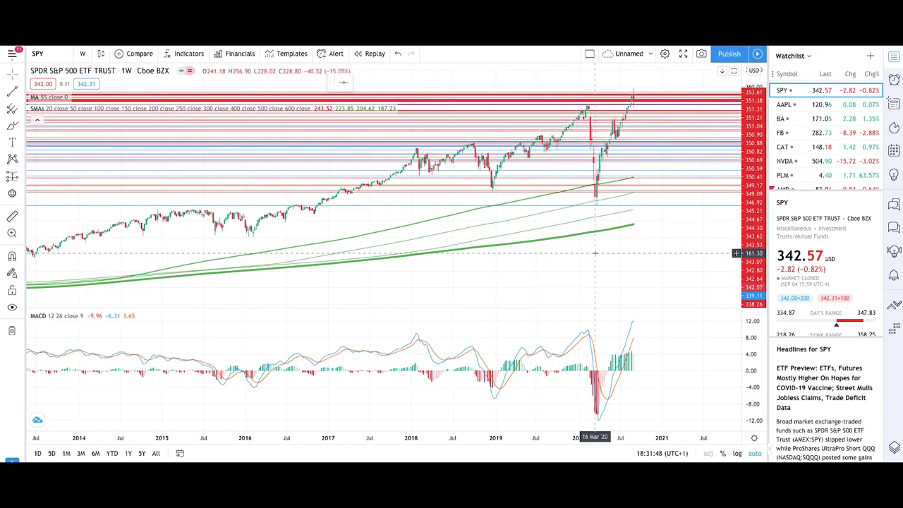
scroll(595, 252, "down", 3)
scroll(564, 241, "up", 2)
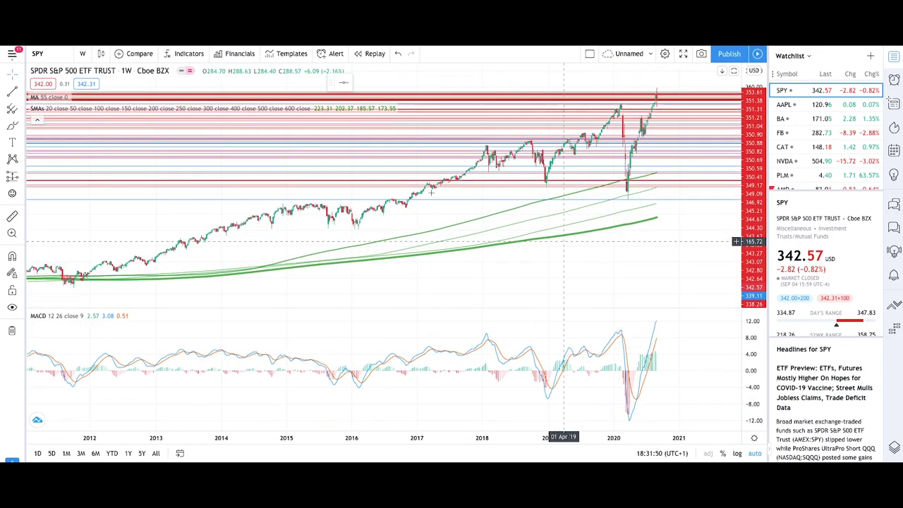
- Set the SPY chart's interval to 1 hour and show the June–September uptrend with its moving averages
left_click(82, 54)
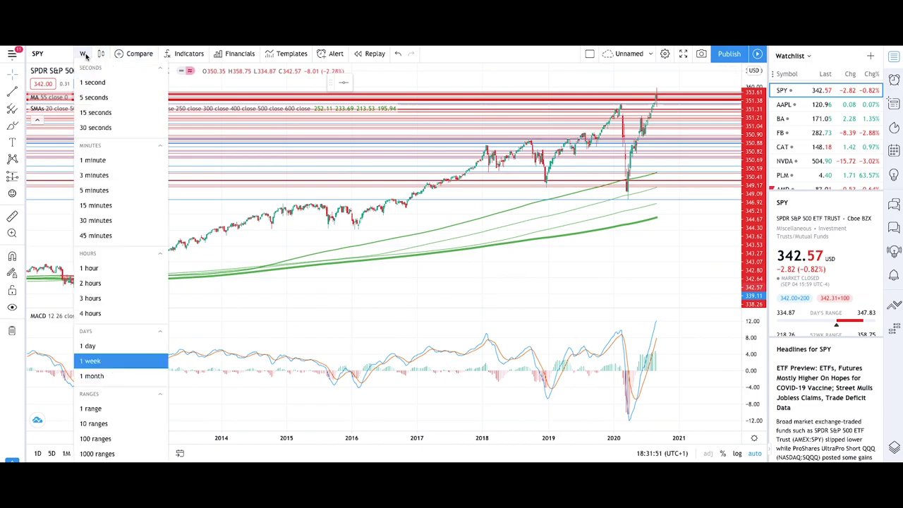
left_click(90, 269)
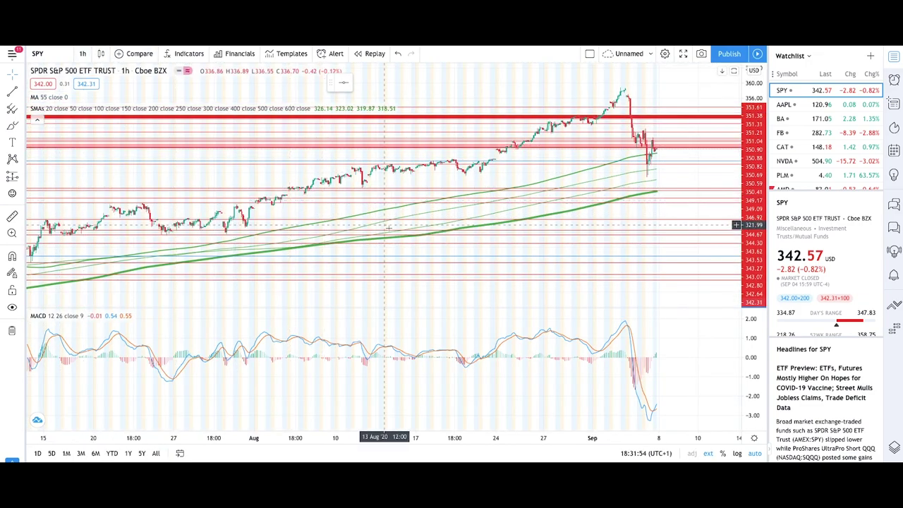
scroll(387, 228, "down", 2)
scroll(570, 259, "down", 3)
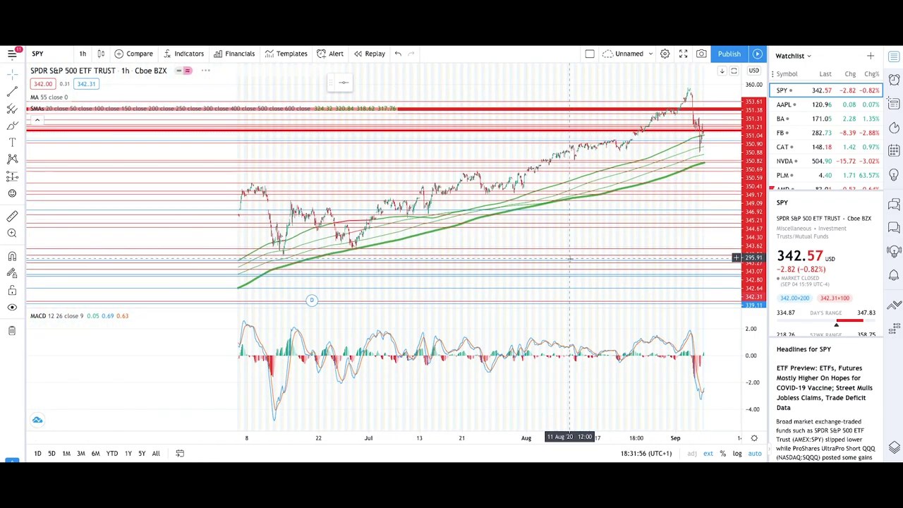
scroll(572, 249, "up", 1)
scroll(573, 249, "up", 3)
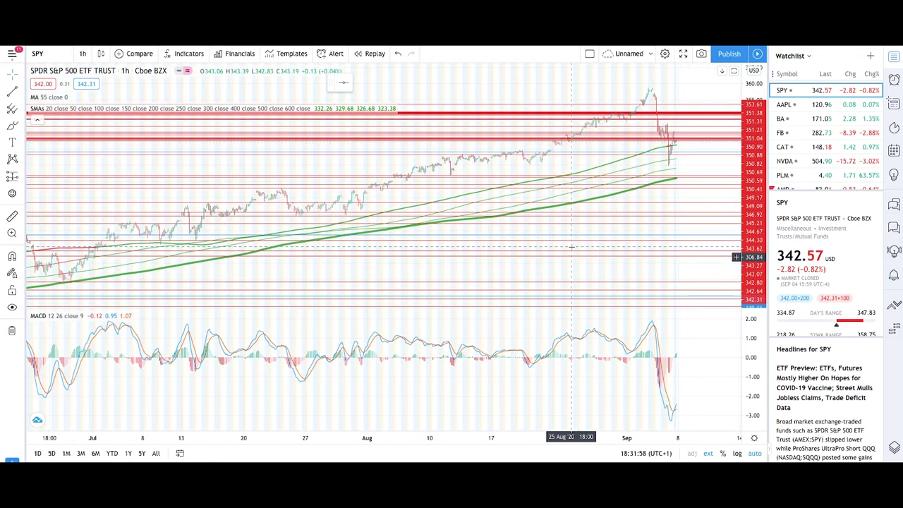
scroll(571, 244, "down", 3)
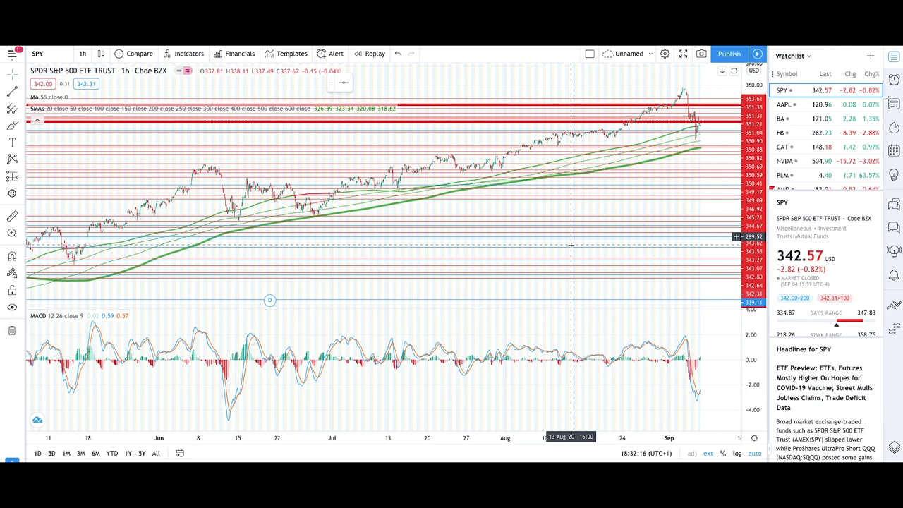
scroll(600, 209, "up", 2)
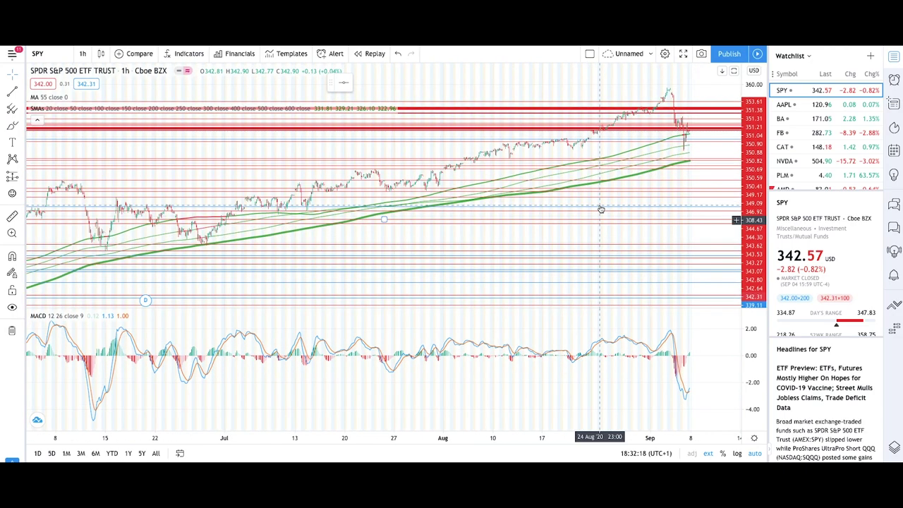
- Compare SPY's September drop with the February–March 2020 crash and its moving-average crossover on the hourly chart
scroll(600, 209, "down", 6)
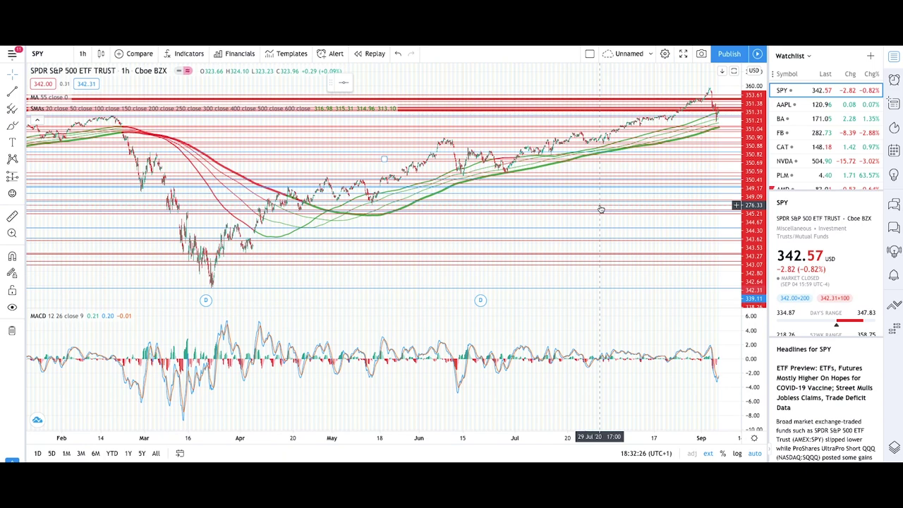
scroll(643, 232, "down", 2)
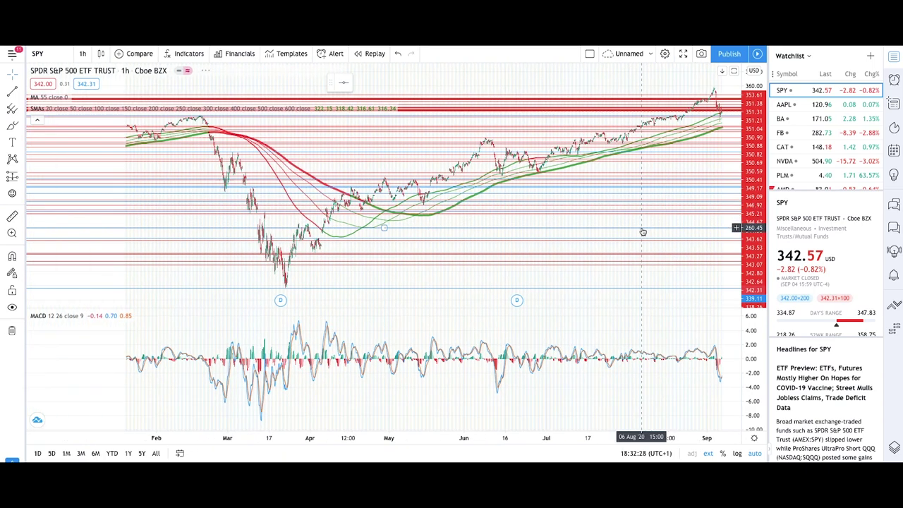
scroll(643, 232, "down", 1)
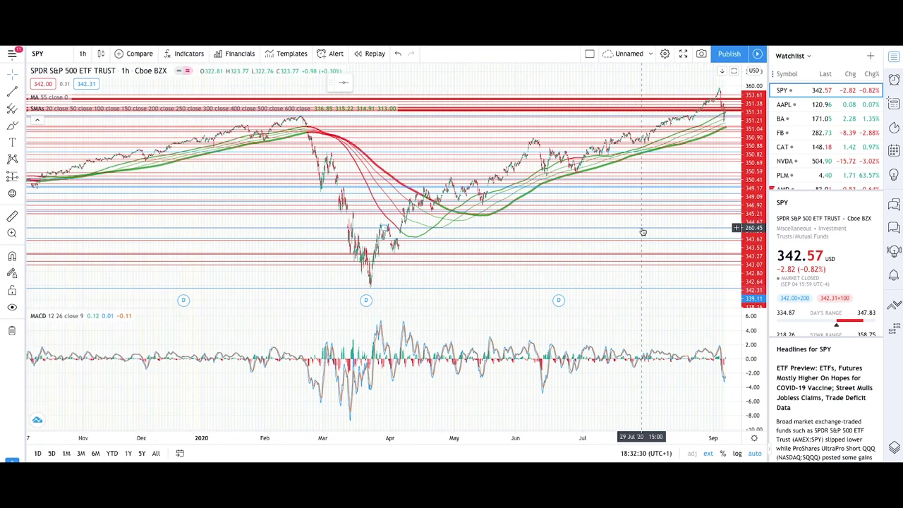
scroll(691, 207, "up", 3)
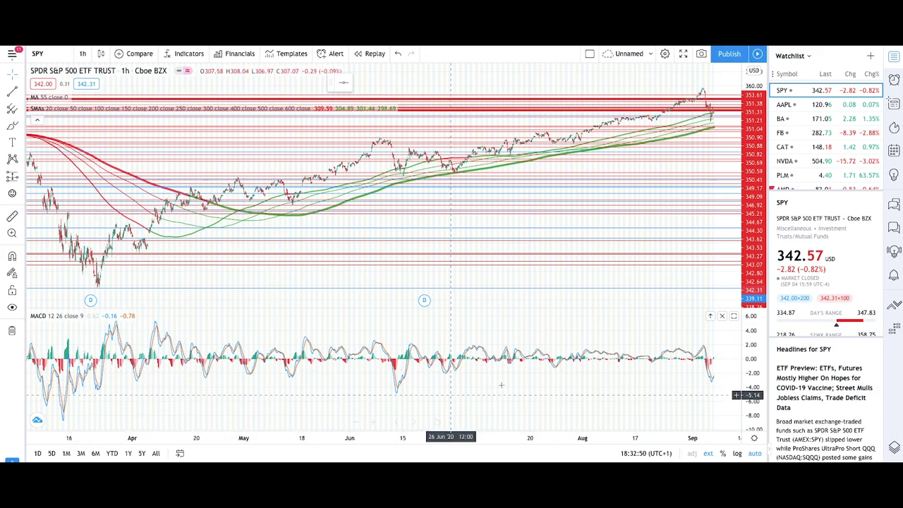
scroll(597, 362, "up", 5)
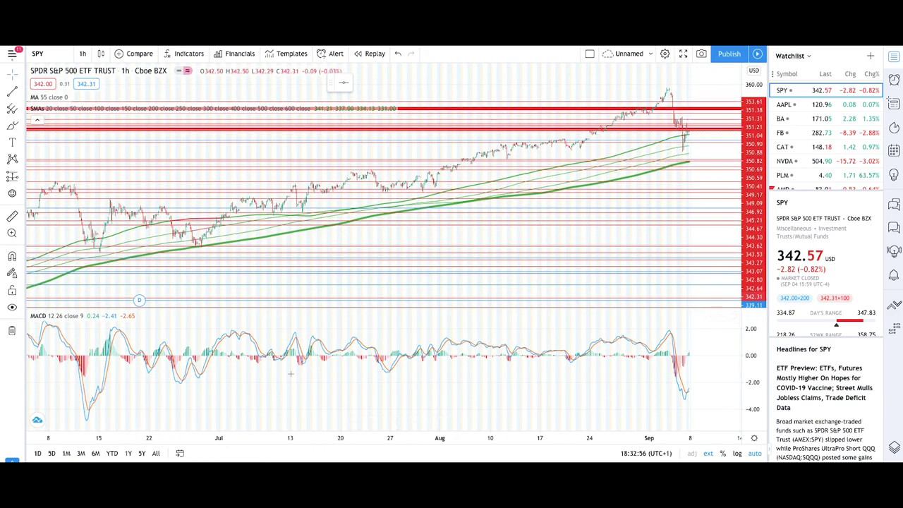
- Examine the early September hourly candles and MACD up close, and set them against the trend since May
scroll(663, 349, "up", 2)
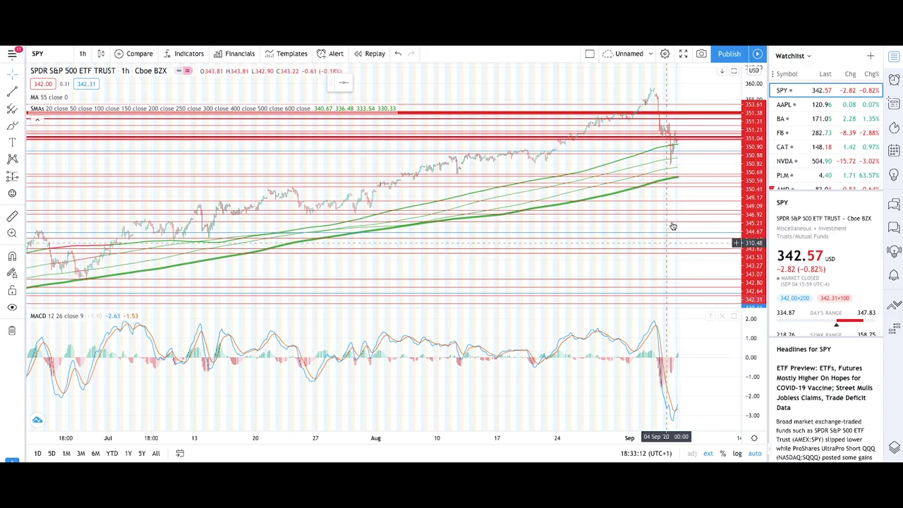
scroll(649, 170, "up", 3)
scroll(650, 169, "up", 4)
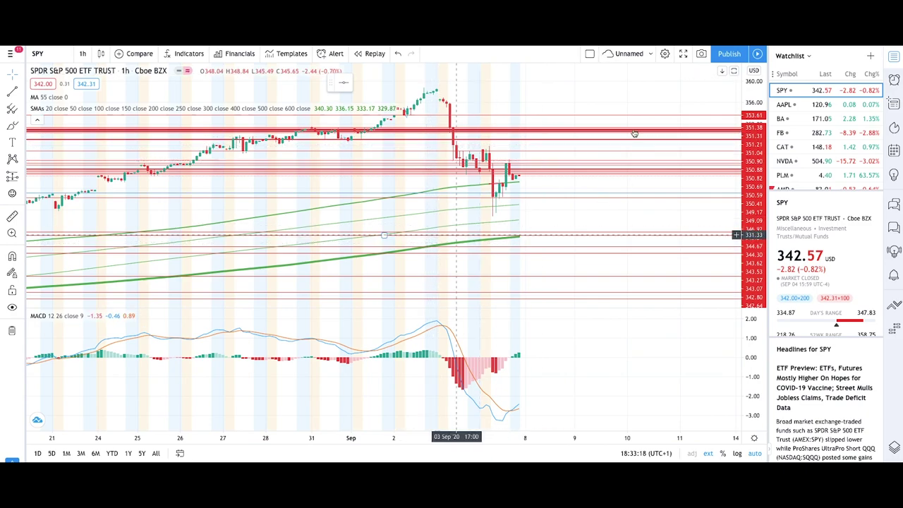
scroll(510, 258, "down", 4)
scroll(510, 258, "down", 5)
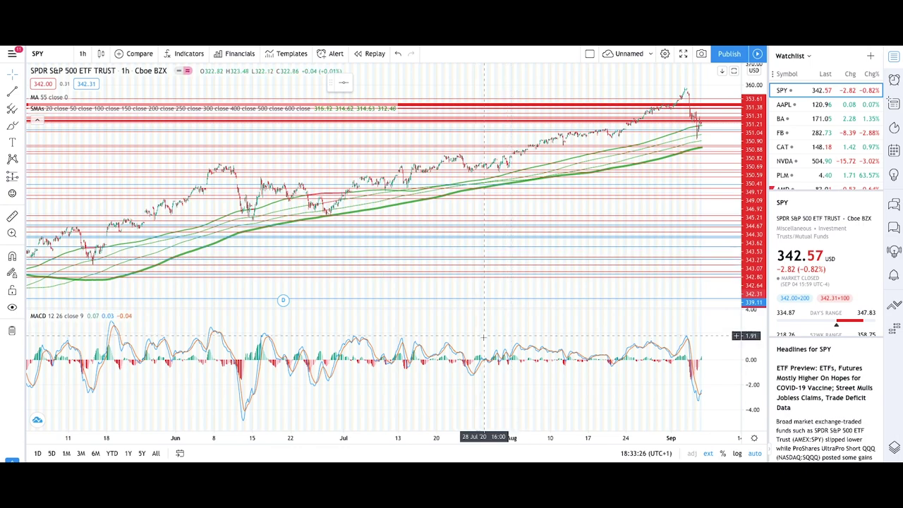
scroll(639, 348, "up", 4)
scroll(652, 349, "up", 3)
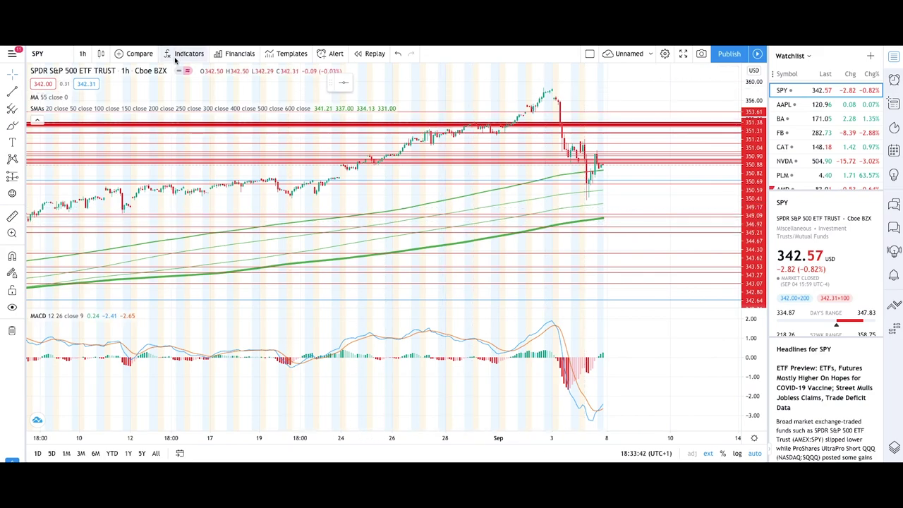
- Compare how price met the rising moving averages in the mid-June dip and the September pullback on the hourly chart
scroll(253, 249, "down", 2)
scroll(253, 249, "down", 4)
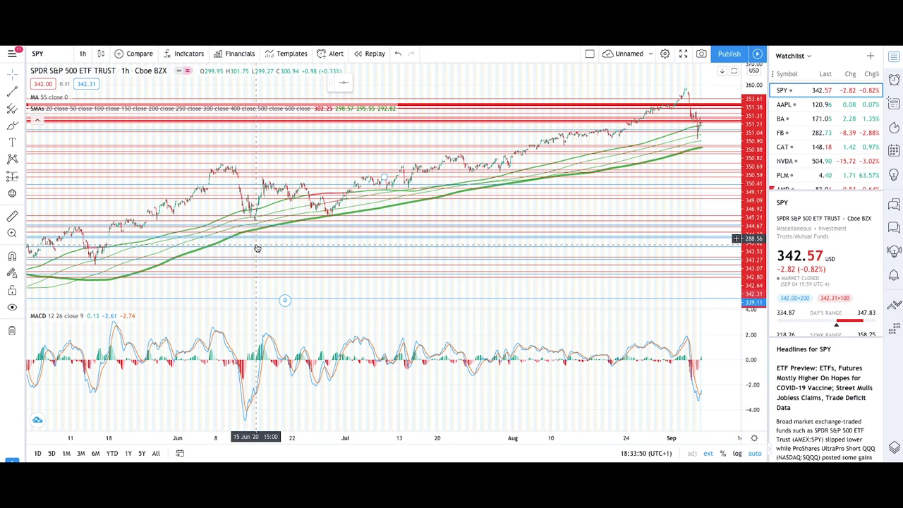
scroll(621, 163, "up", 3)
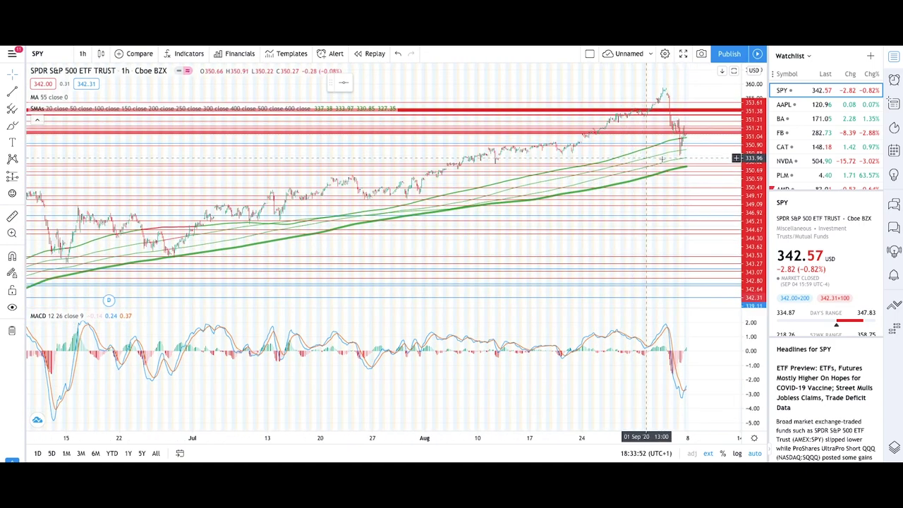
scroll(646, 158, "up", 2)
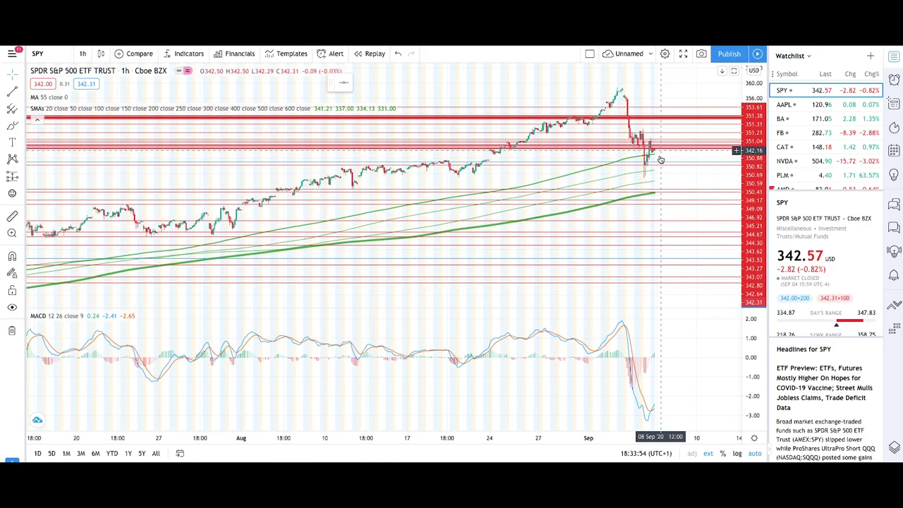
scroll(661, 159, "down", 4)
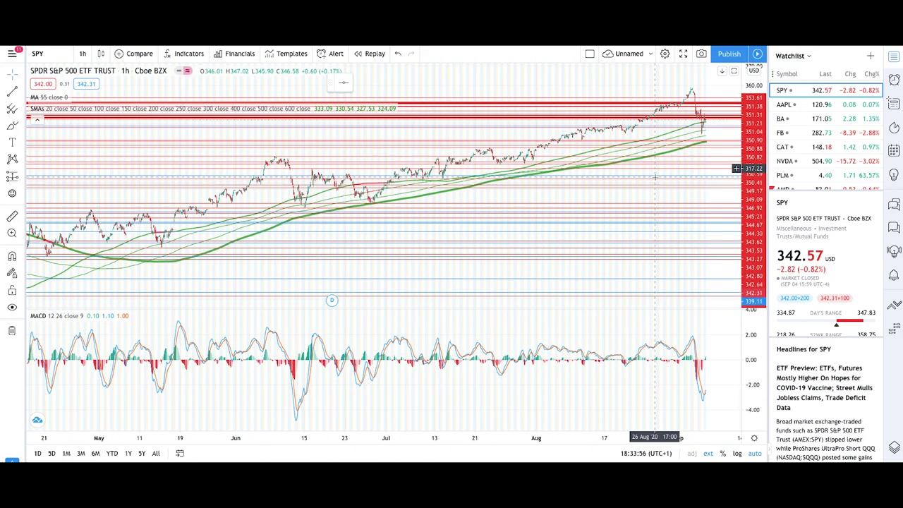
scroll(655, 173, "down", 3)
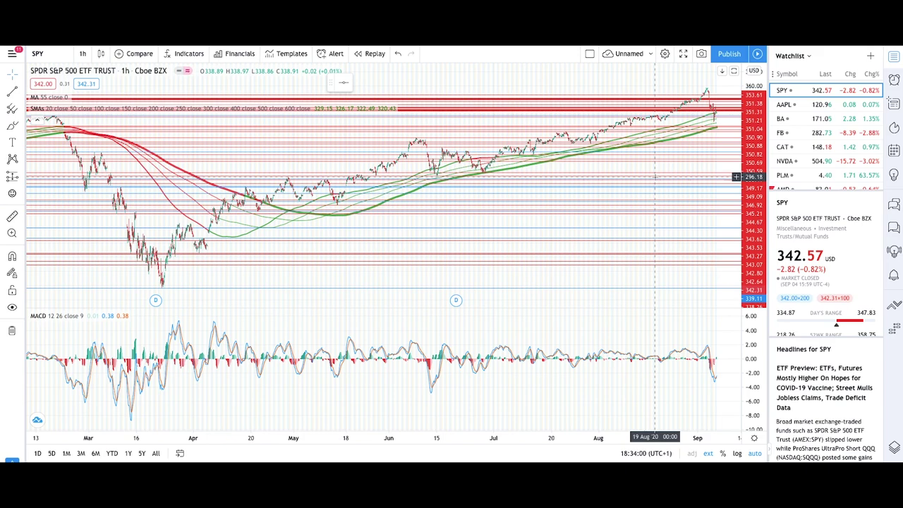
scroll(699, 167, "up", 3)
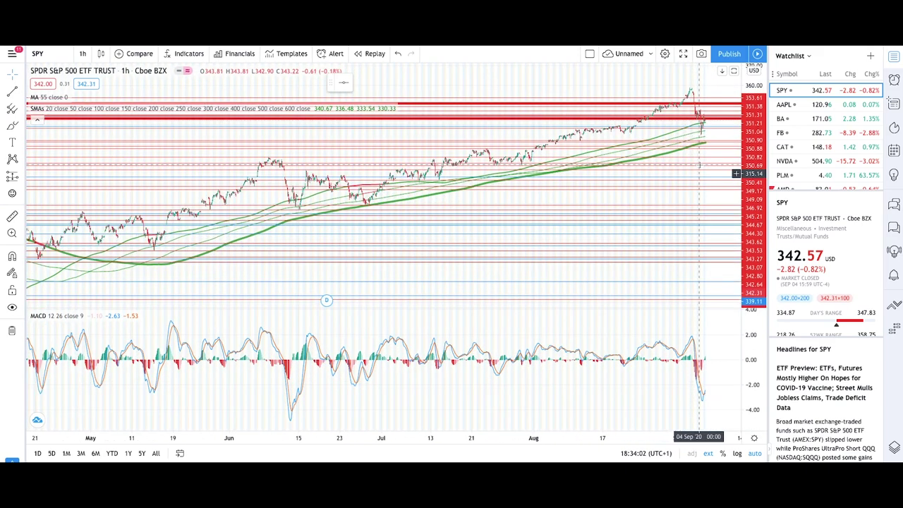
- Try to add the built-in Stochastic indicator to the hourly SPY chart
left_click(169, 56)
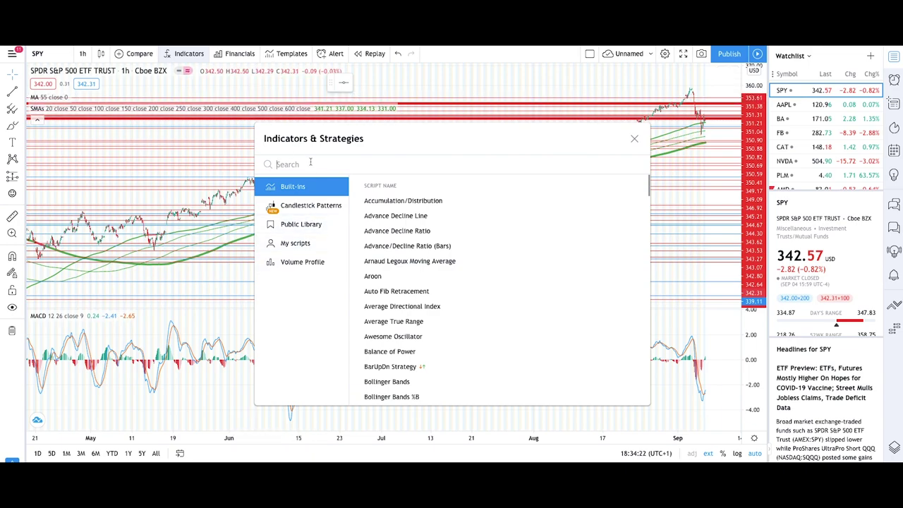
type("stovc")
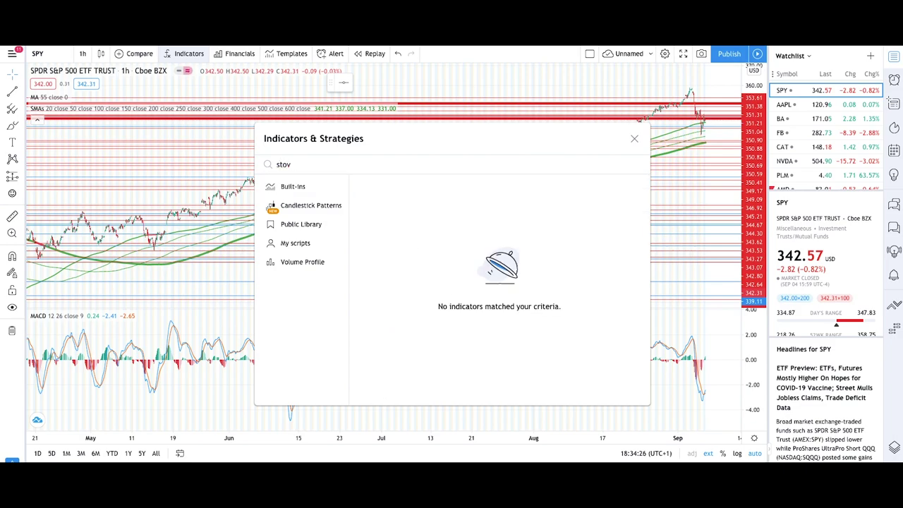
key("BackSpace")
type("chastics")
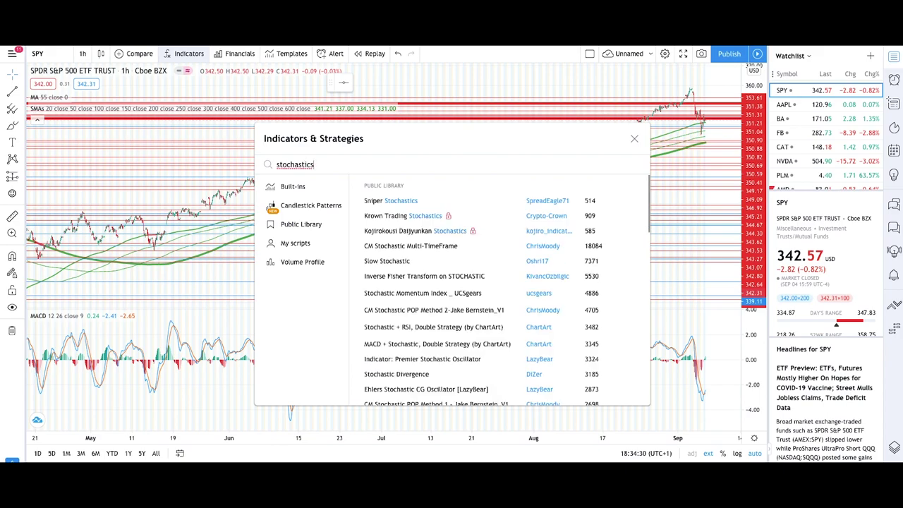
key("BackSpace")
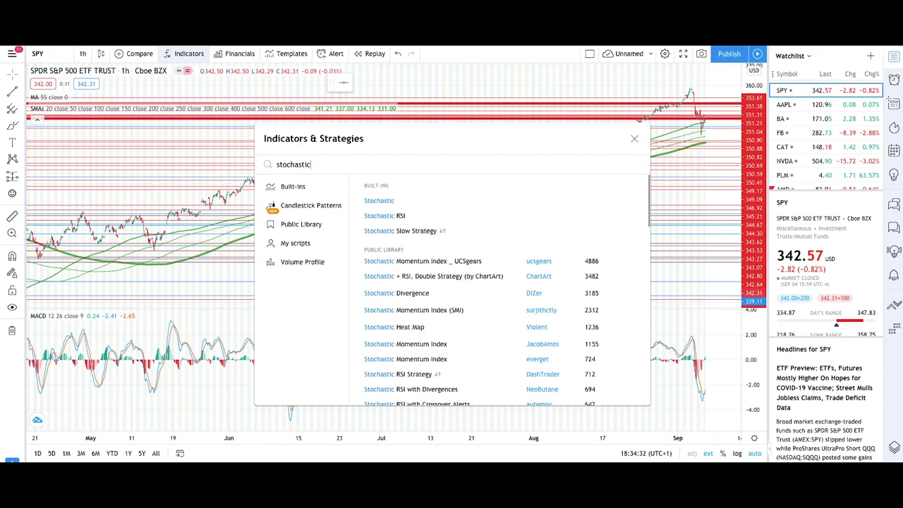
left_click(424, 200)
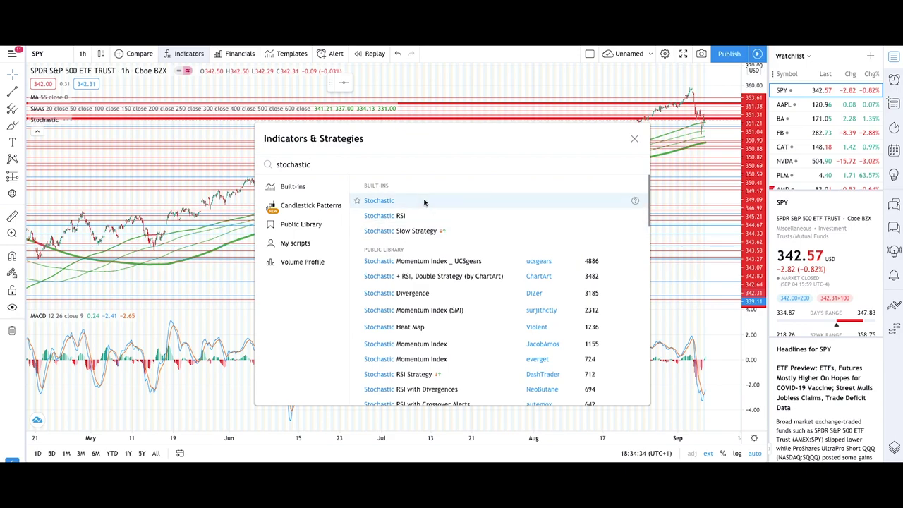
left_click(635, 141)
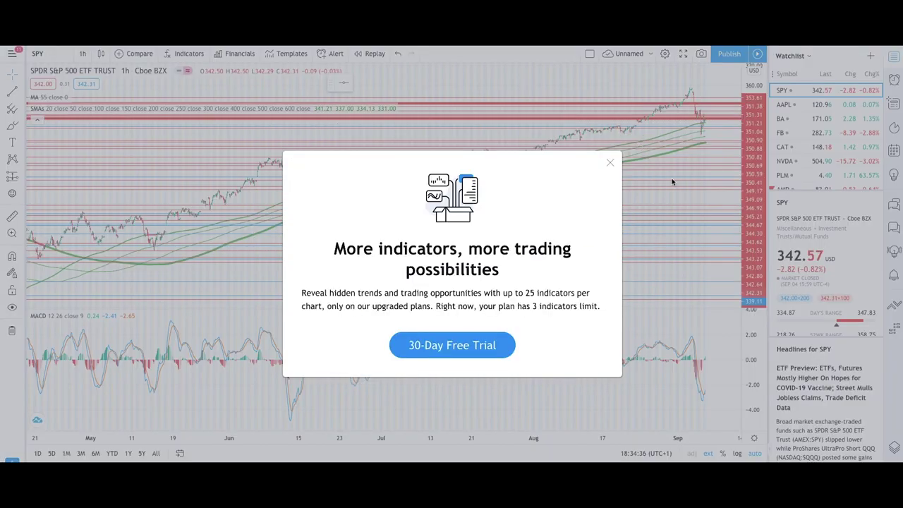
left_click(609, 165)
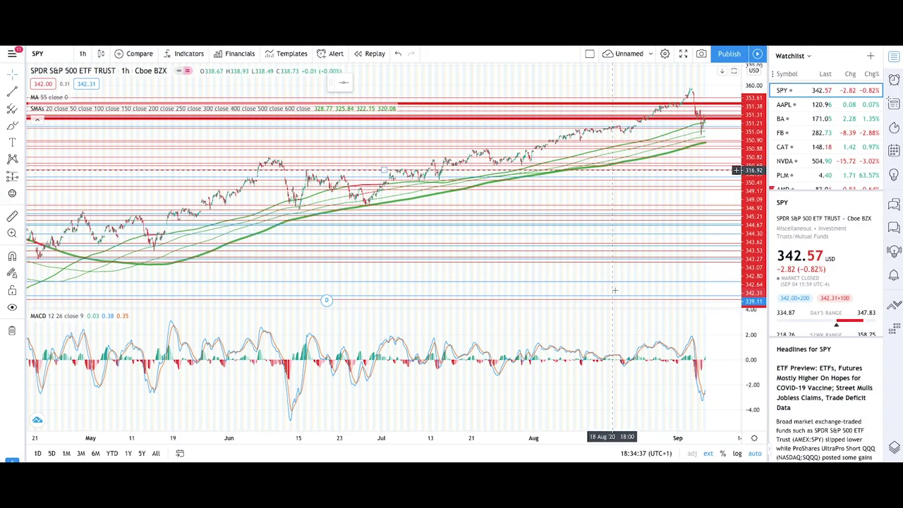
- Remove all indicators from the hourly SPY chart
scroll(671, 371, "up", 2)
scroll(670, 372, "up", 2)
right_click(660, 372)
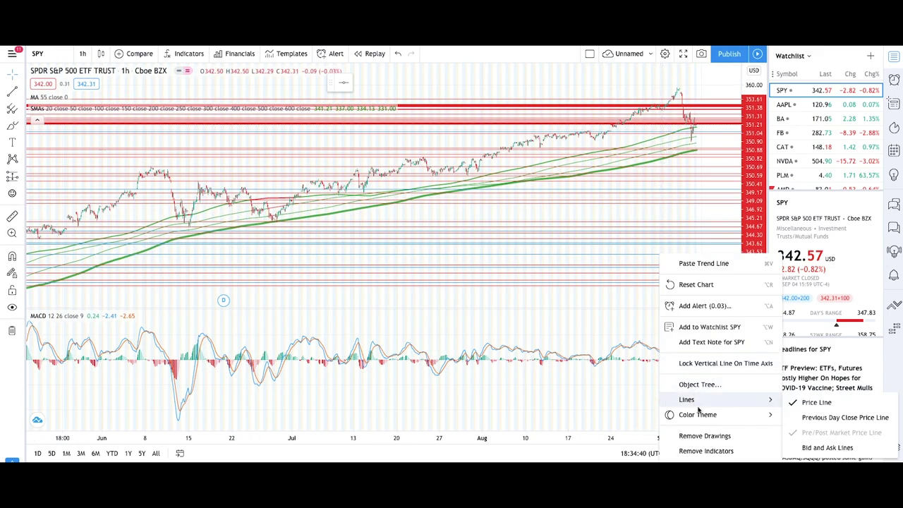
left_click(706, 451)
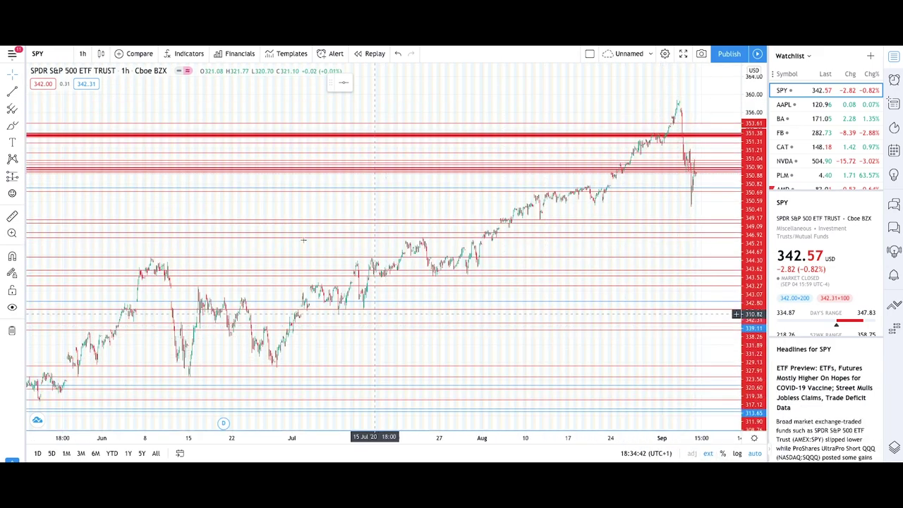
- Search the indicators for "stochas" and add the built-in Stochastic to the hourly SPY chart
left_click(189, 54)
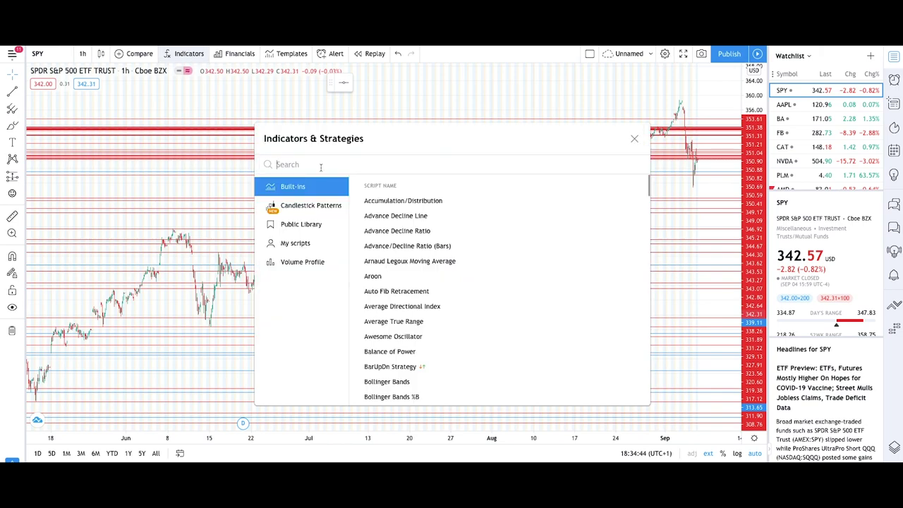
type("stichastic")
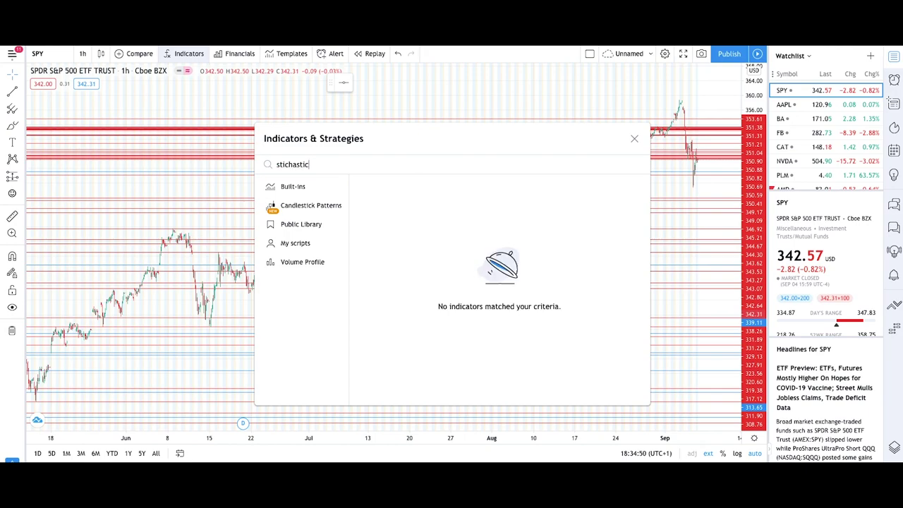
key("BackSpace")
key("BackSpace")
key("BackSpace")
key("BackSpace")
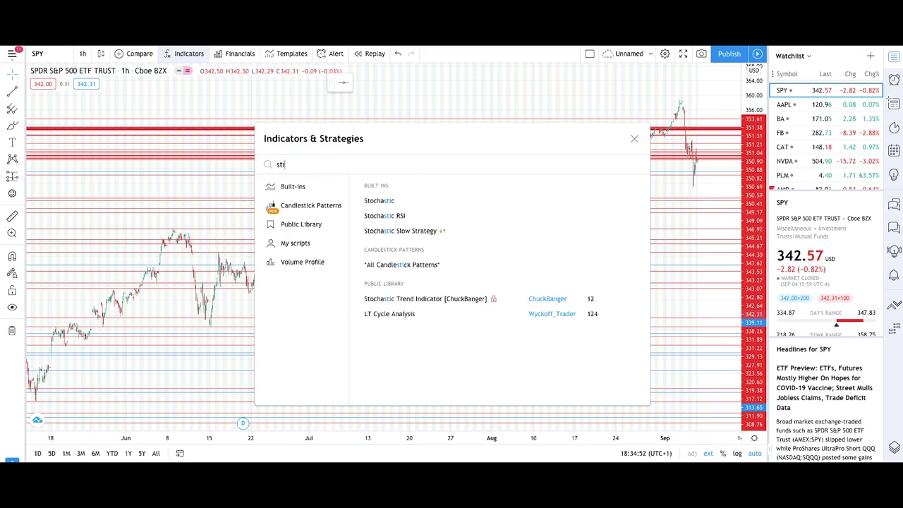
type("ochas")
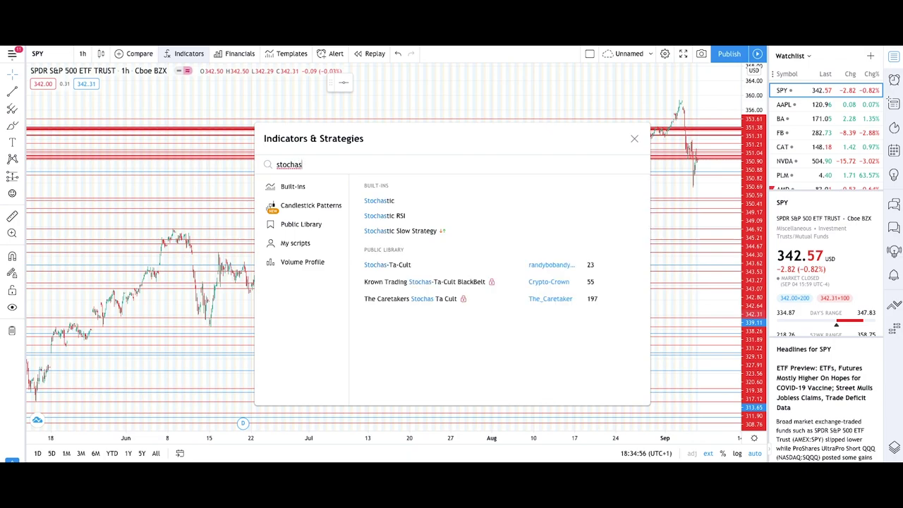
left_click(393, 201)
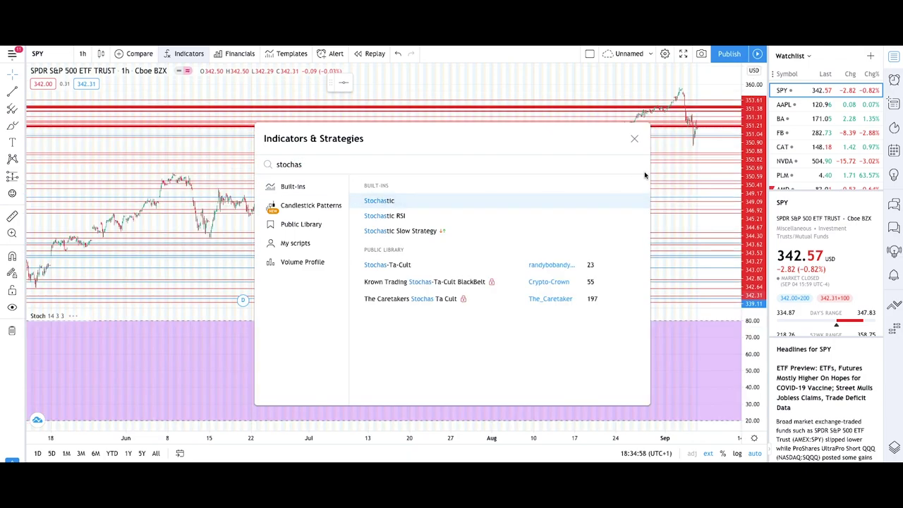
left_click(635, 138)
- Examine the Stochastic around the early September drop and the September 4 low, and set it against its swings in preceding months
scroll(640, 386, "up", 5)
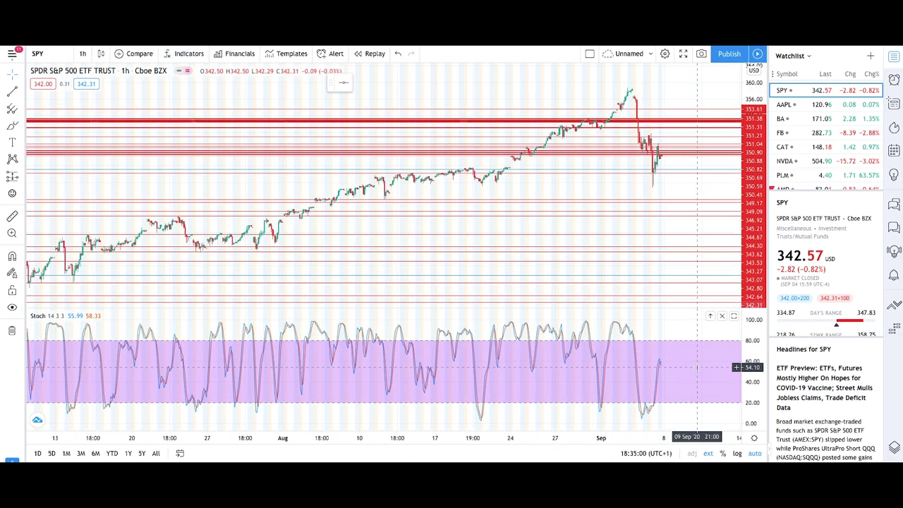
scroll(621, 387, "down", 5)
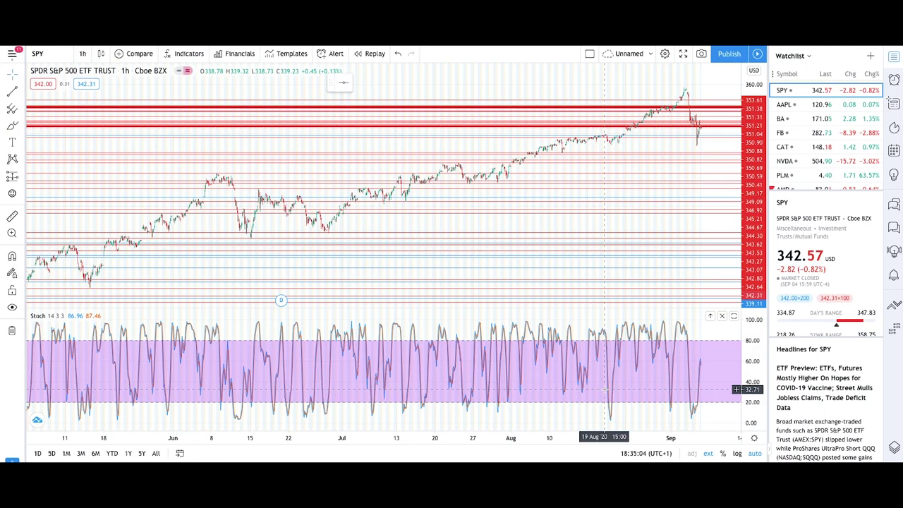
scroll(607, 388, "down", 3)
scroll(635, 364, "up", 6)
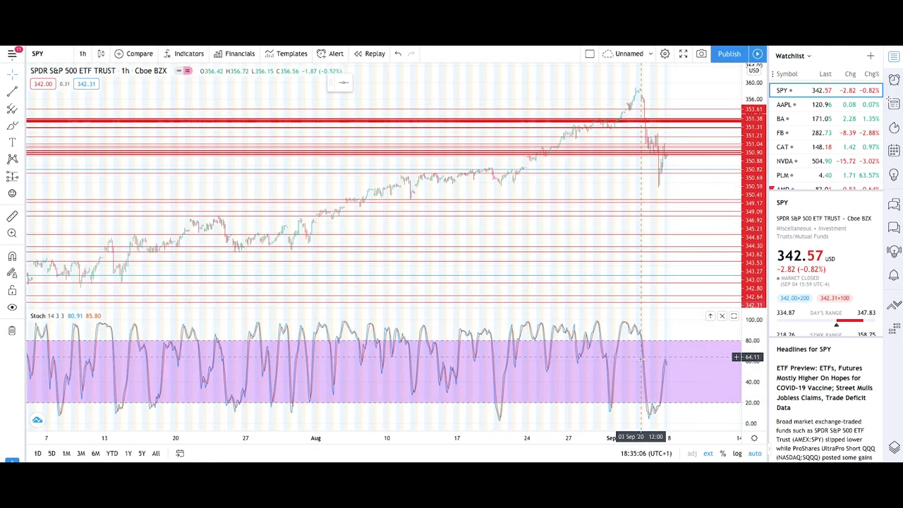
scroll(641, 359, "up", 4)
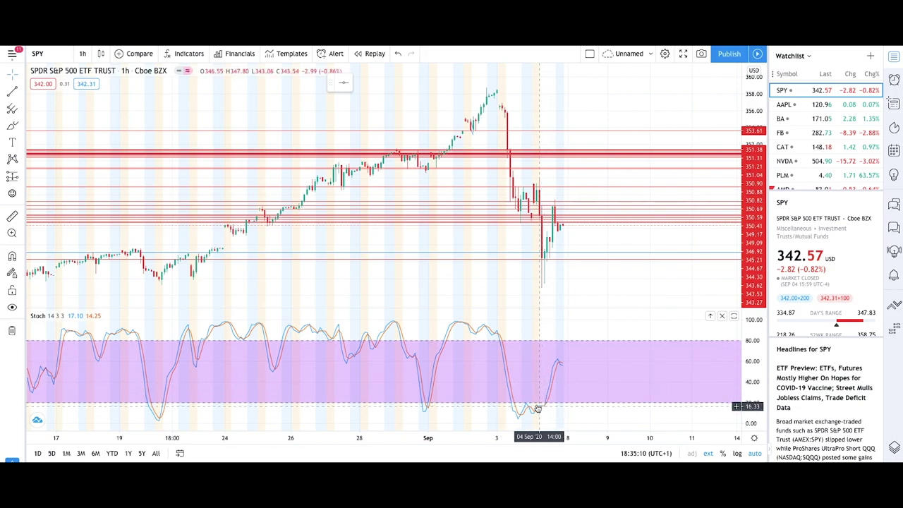
scroll(552, 318, "down", 3)
scroll(552, 318, "down", 6)
scroll(618, 342, "up", 3)
scroll(618, 341, "up", 4)
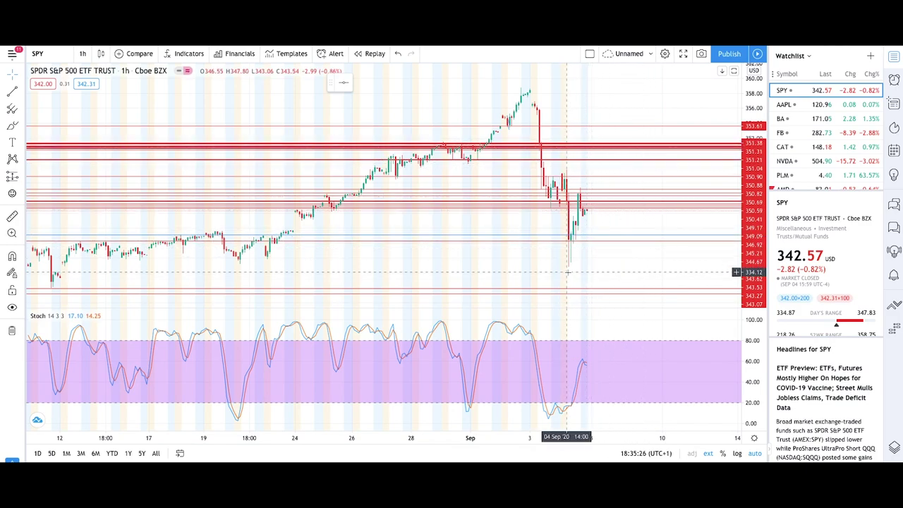
- Compare SPY's September pullback with the June dip and the February–March crash on the hourly chart
scroll(568, 272, "down", 5)
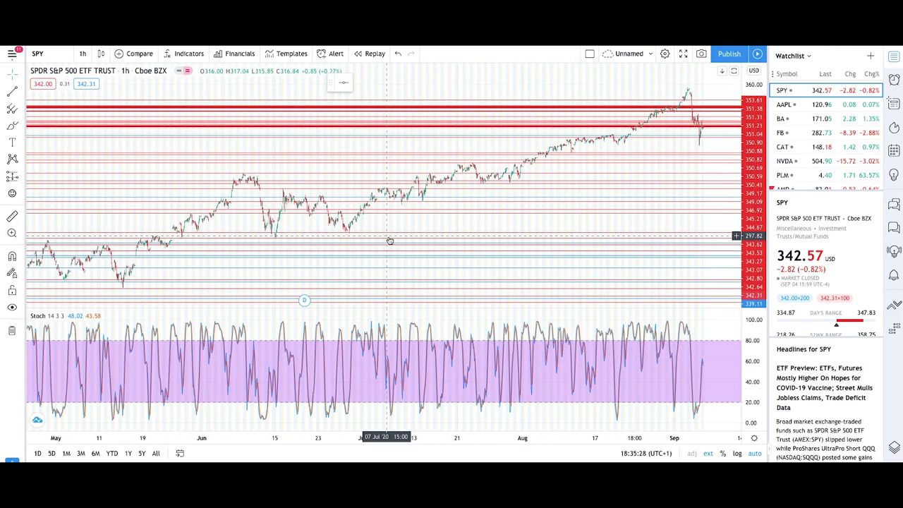
scroll(388, 240, "down", 5)
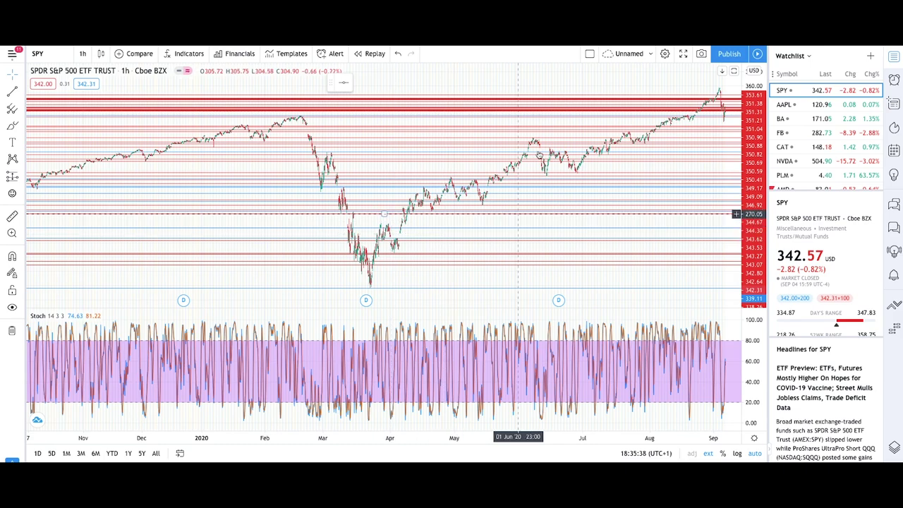
scroll(605, 155, "up", 5)
scroll(671, 131, "up", 2)
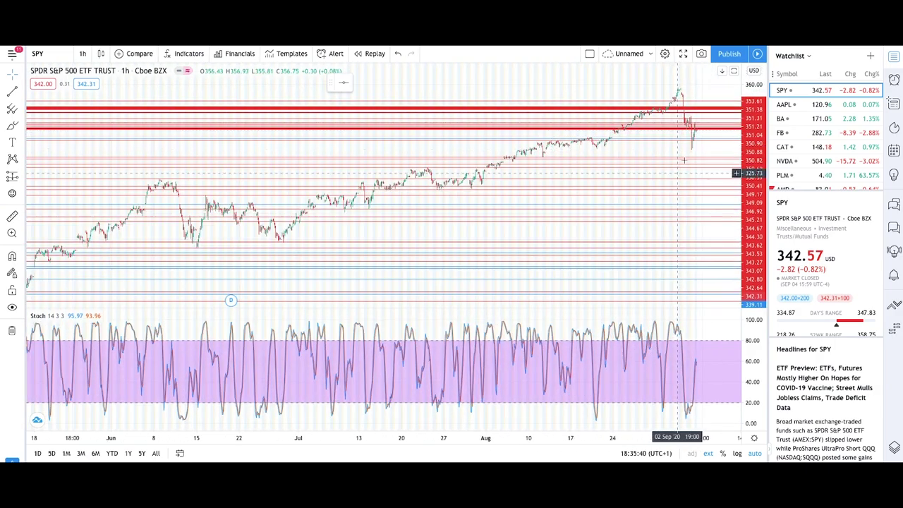
scroll(386, 235, "down", 6)
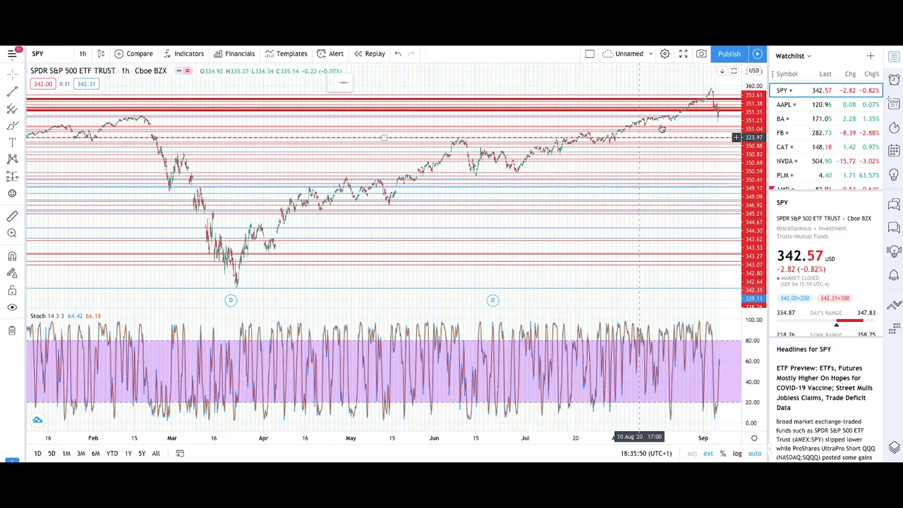
scroll(681, 166, "up", 1)
scroll(681, 166, "up", 4)
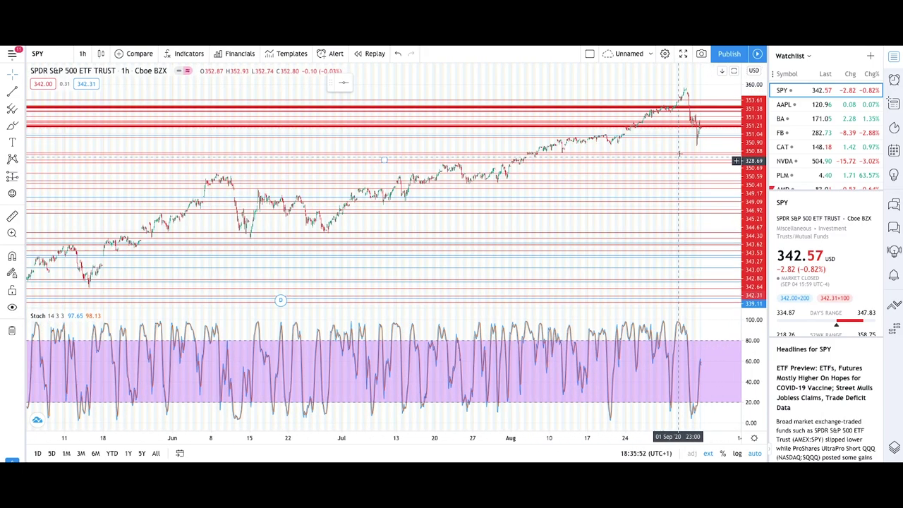
scroll(641, 127, "up", 4)
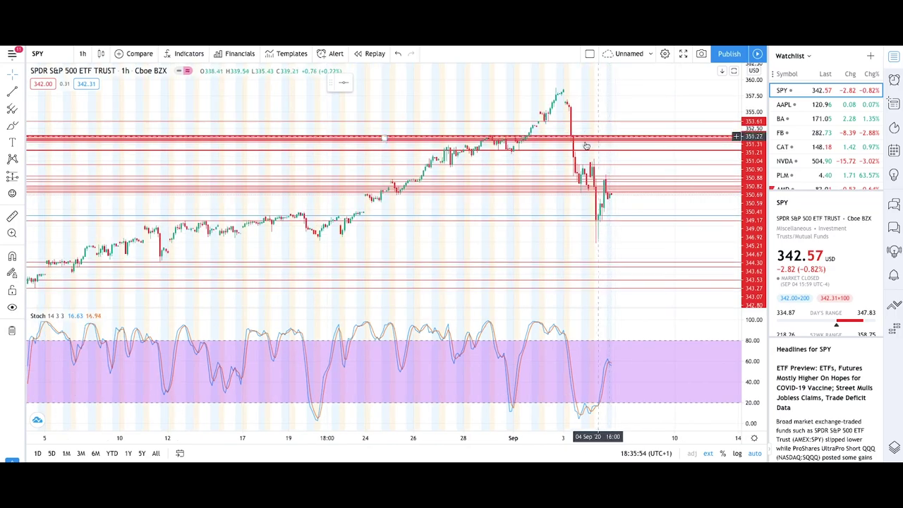
scroll(580, 183, "down", 10)
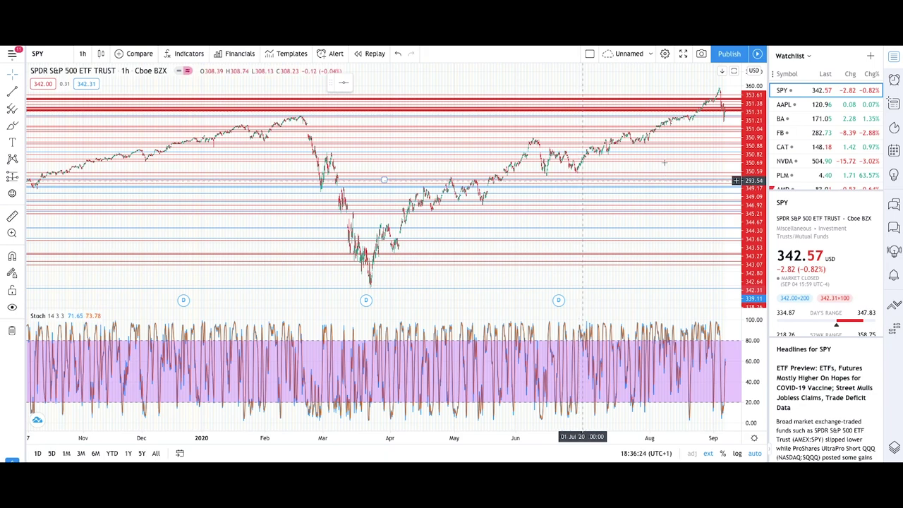
- Look through the watchlist and switch the hourly chart to TSLA
scroll(807, 144, "down", 5)
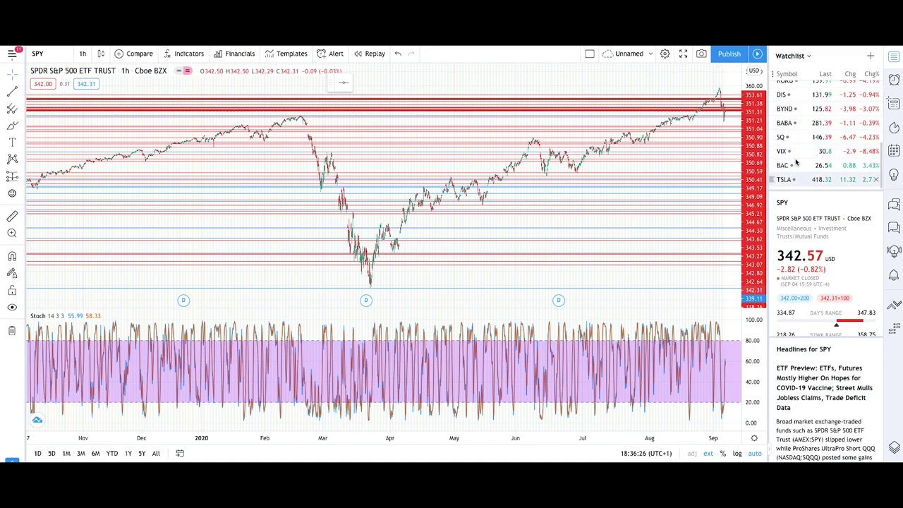
scroll(807, 152, "up", 5)
scroll(809, 162, "down", 5)
left_click(806, 180)
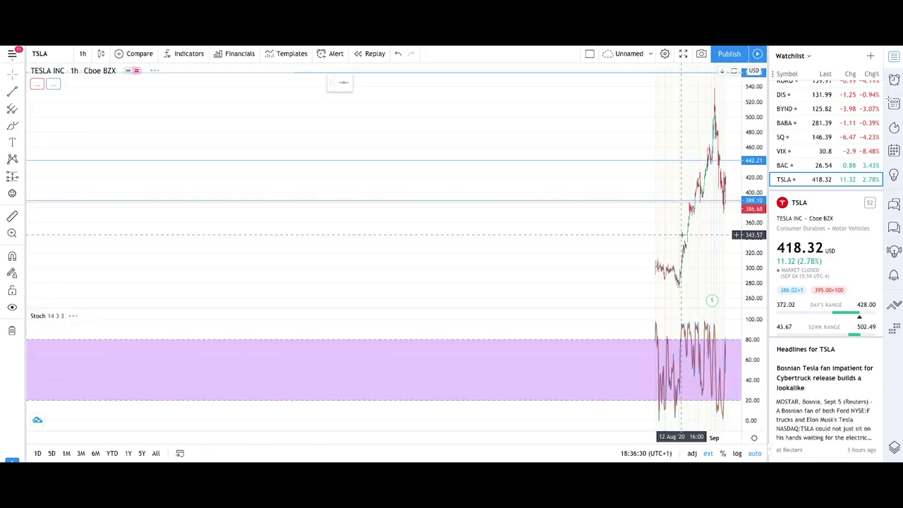
- Examine TSLA's early September decline and its Stochastic on the hourly chart, in the context of the 2020 rally
scroll(680, 230, "up", 4)
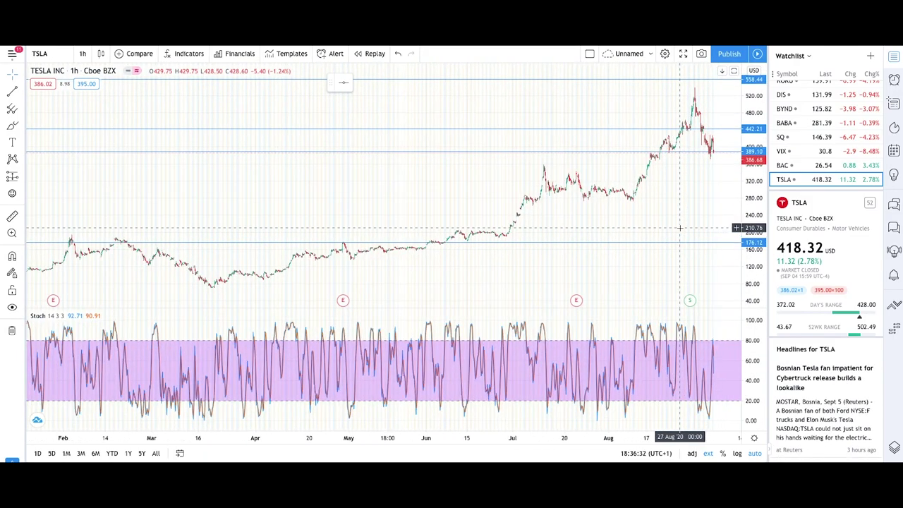
scroll(680, 228, "up", 4)
scroll(679, 206, "up", 2)
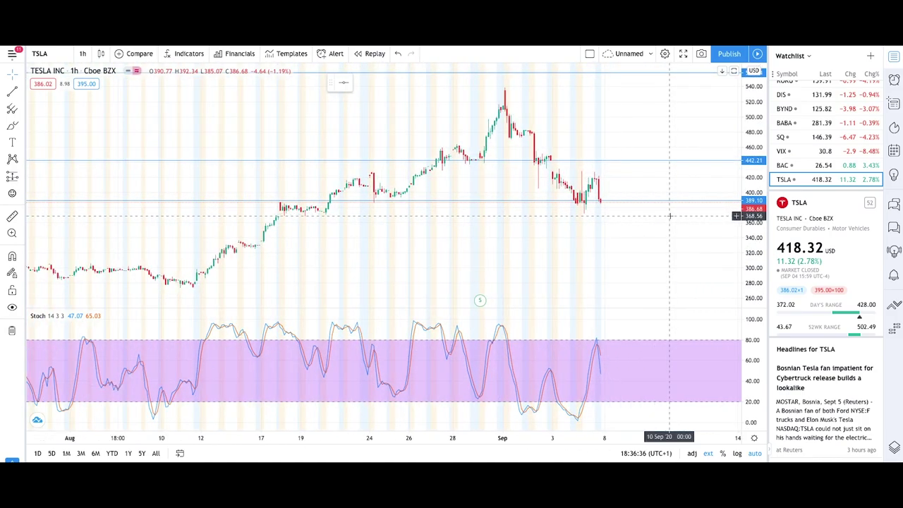
scroll(640, 222, "down", 6)
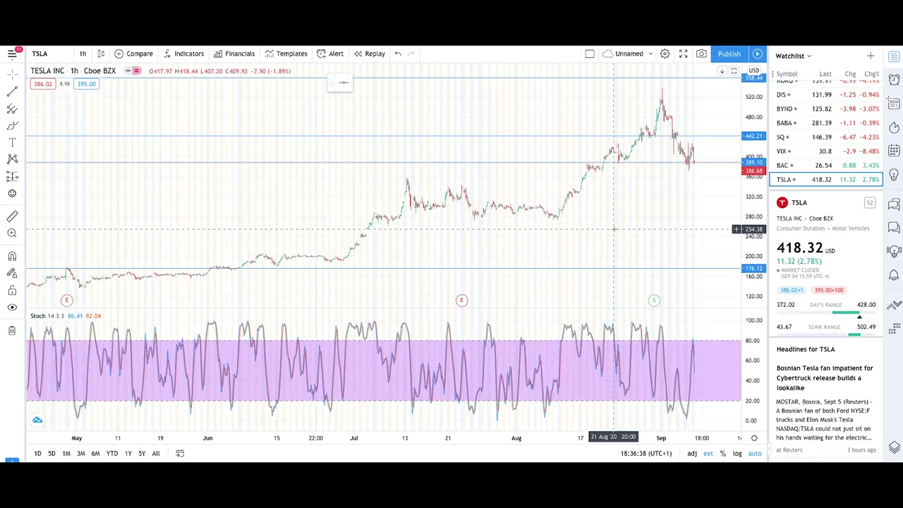
scroll(615, 228, "down", 4)
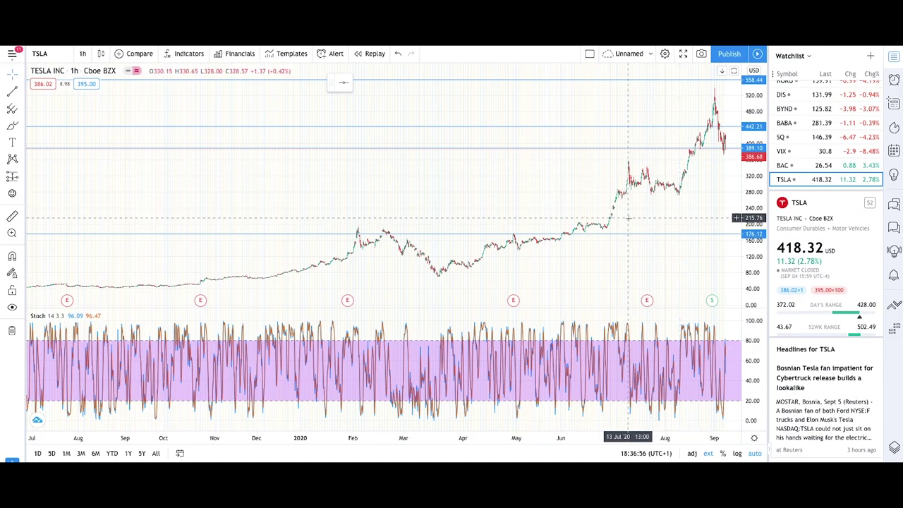
scroll(628, 218, "up", 5)
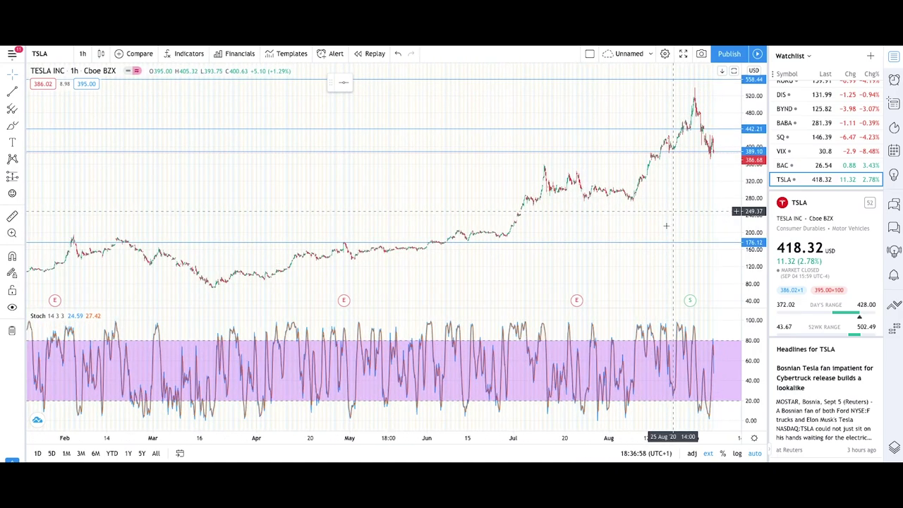
scroll(664, 226, "up", 2)
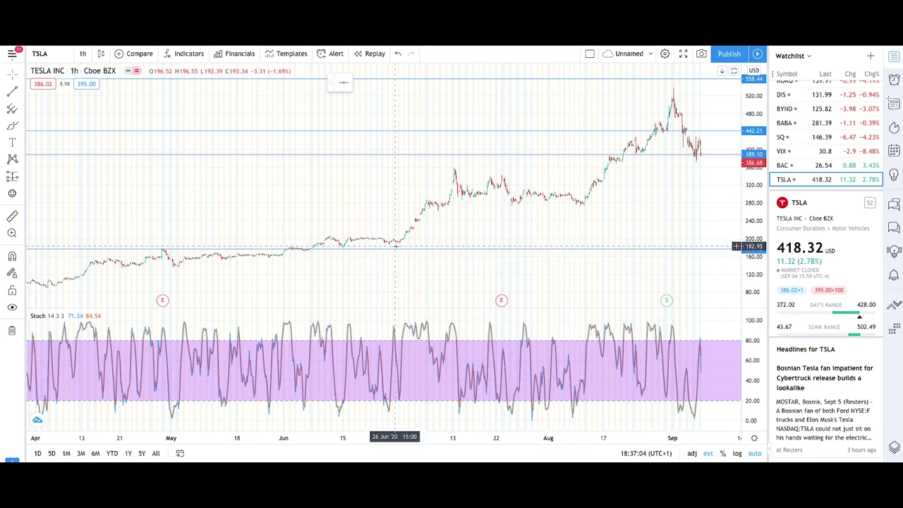
- Compare TSLA's February and July peaks with the September peak and the decline that follows it
scroll(321, 261, "down", 5)
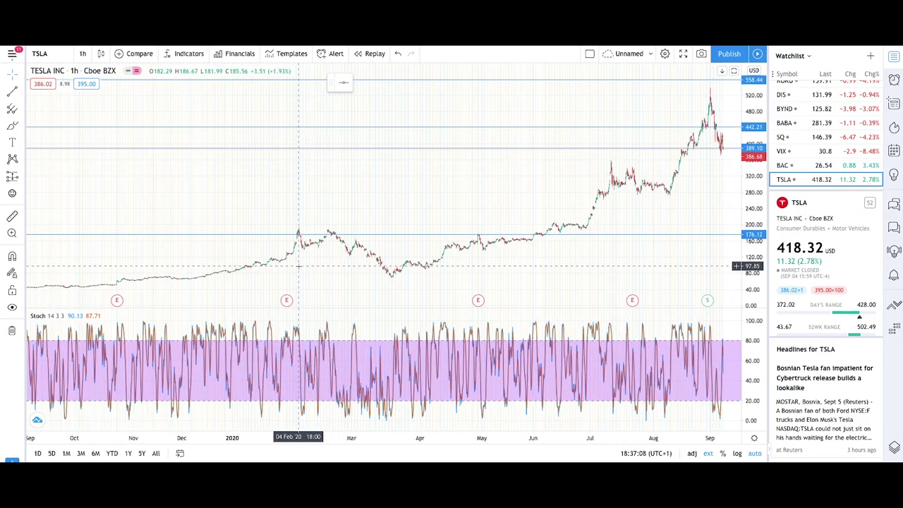
scroll(604, 197, "up", 2)
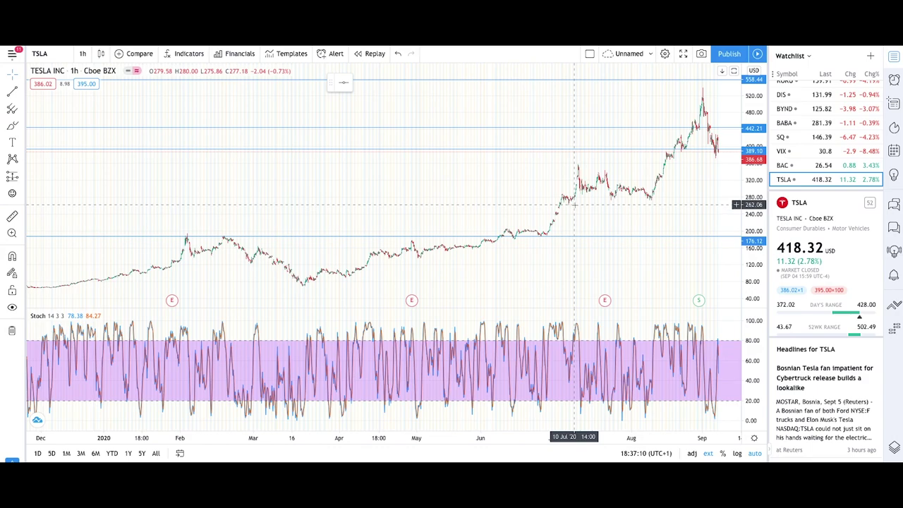
scroll(675, 183, "up", 3)
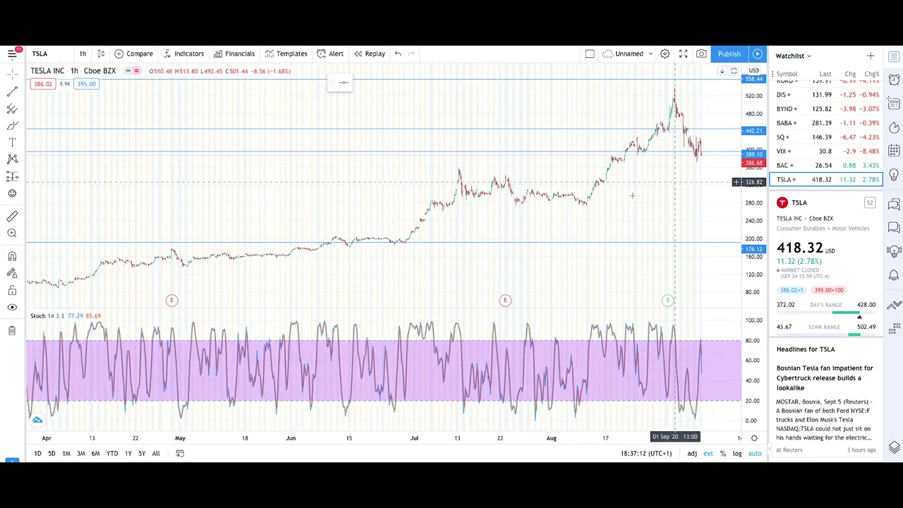
scroll(628, 192, "down", 4)
scroll(606, 197, "down", 2)
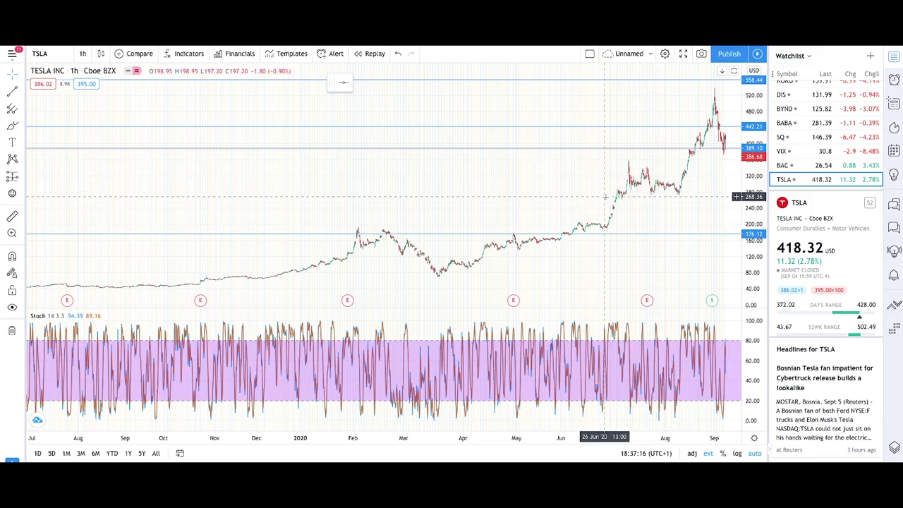
scroll(673, 204, "up", 3)
scroll(673, 204, "up", 5)
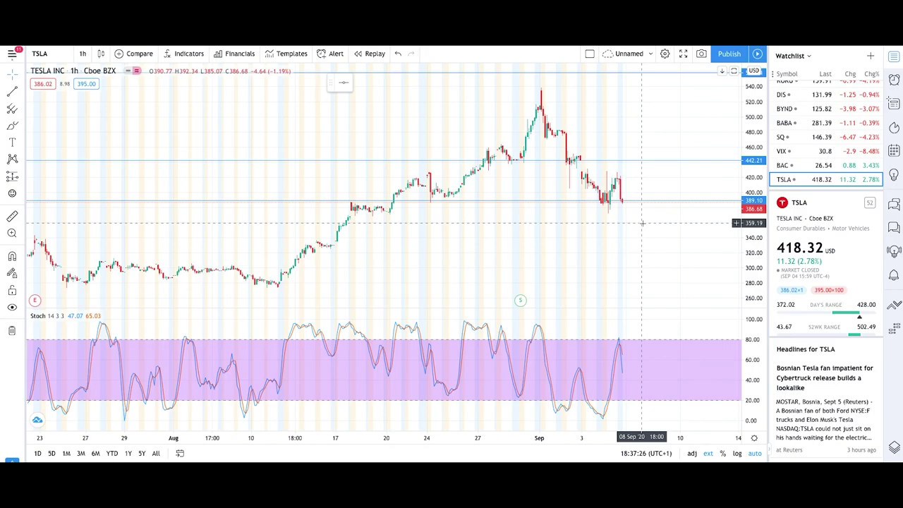
- Switch the hourly chart to AAPL and examine its September pullback against the price history since August 2019
scroll(812, 127, "up", 5)
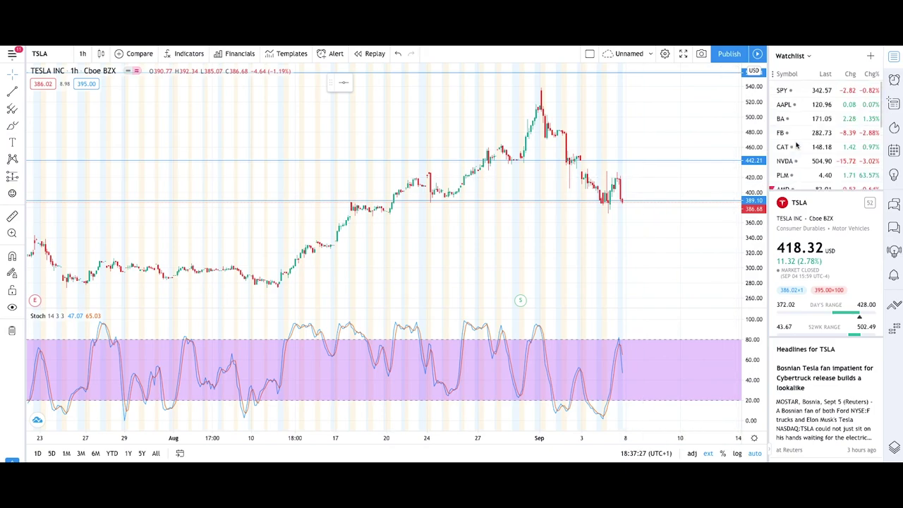
left_click(785, 105)
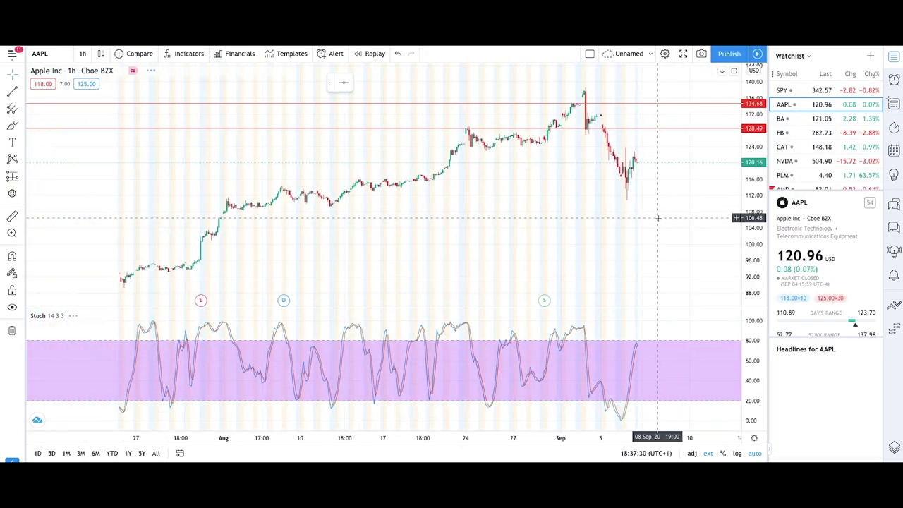
scroll(658, 218, "down", 10)
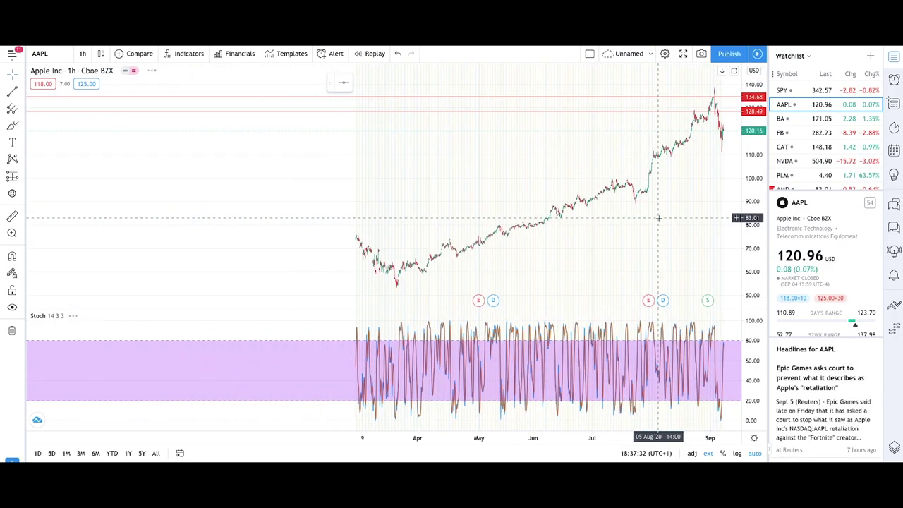
scroll(658, 218, "down", 2)
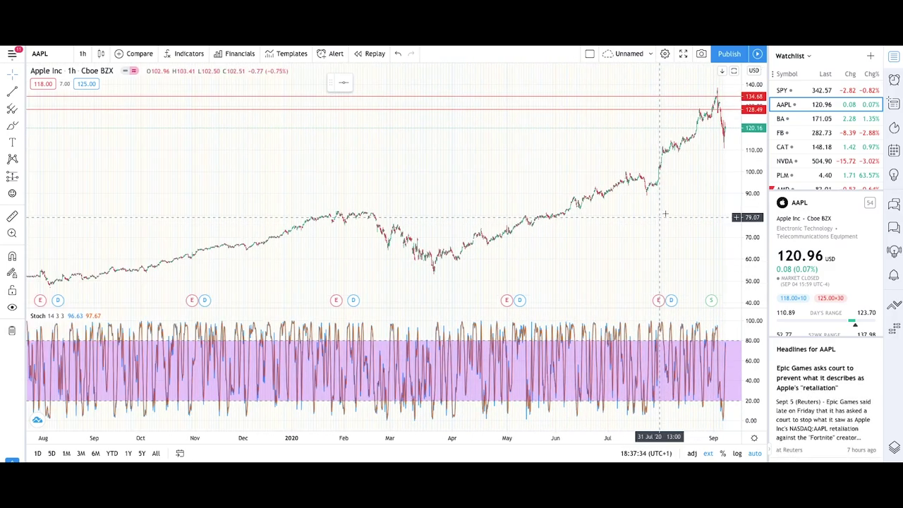
scroll(663, 217, "up", 5)
scroll(676, 215, "down", 5)
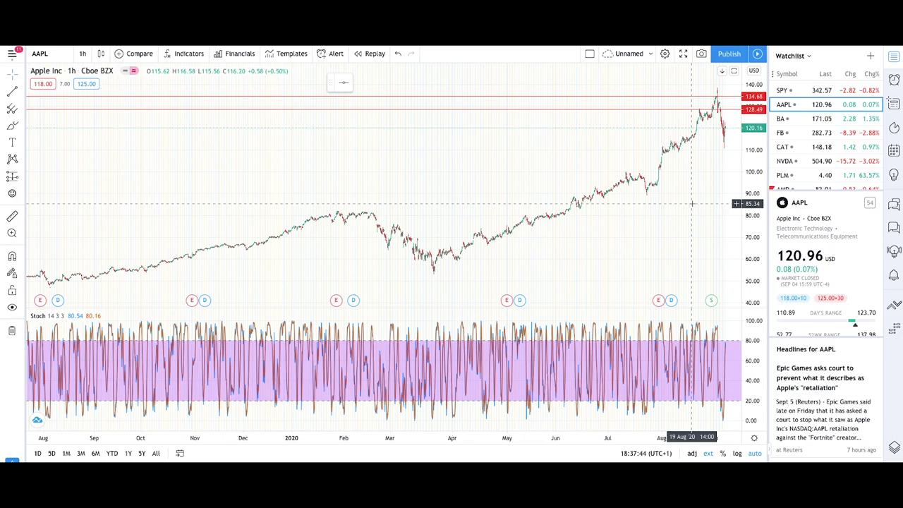
- Compare AAPL's September drop with its climb from the March 2020 low and the earlier decline on the hourly chart
scroll(691, 204, "up", 3)
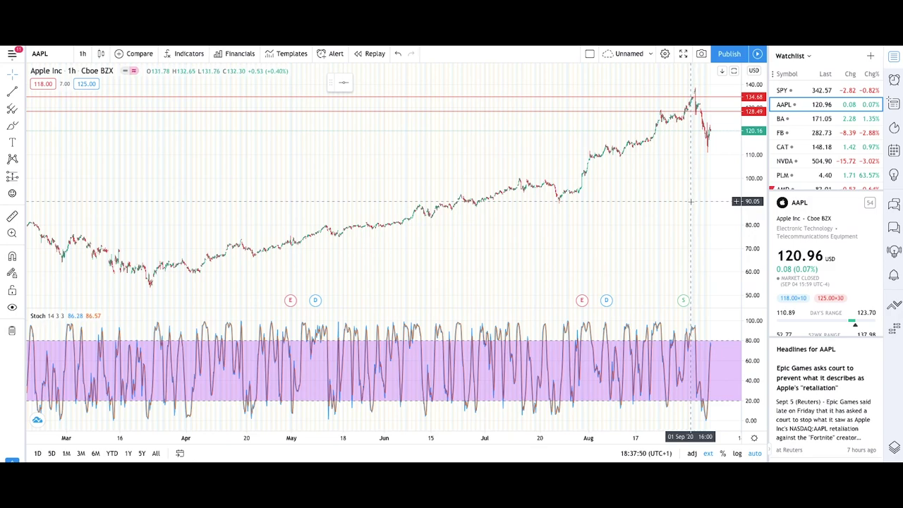
scroll(800, 141, "down", 2)
scroll(800, 145, "up", 2)
scroll(709, 203, "down", 3)
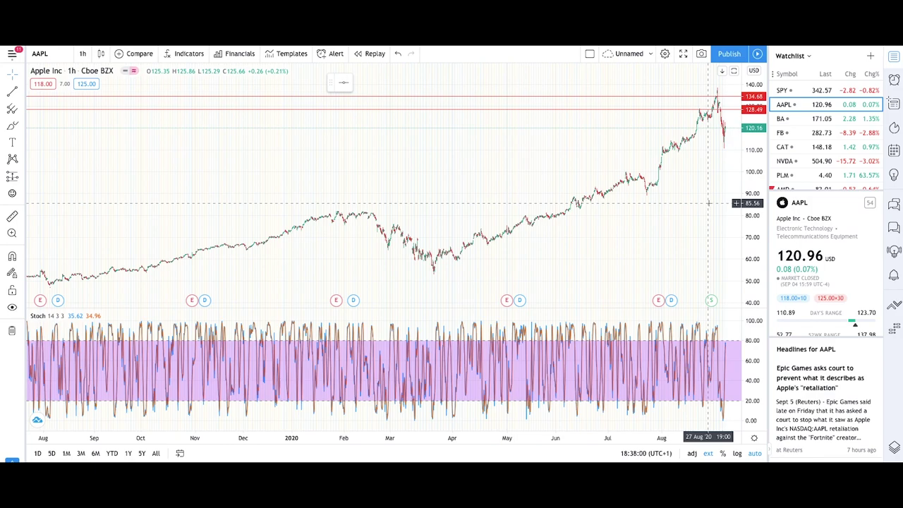
left_click_drag(377, 233, 495, 230)
- Switch AAPL to the 4-hour chart and examine its price history from 2017 through the September 2020 pullback
left_click(82, 54)
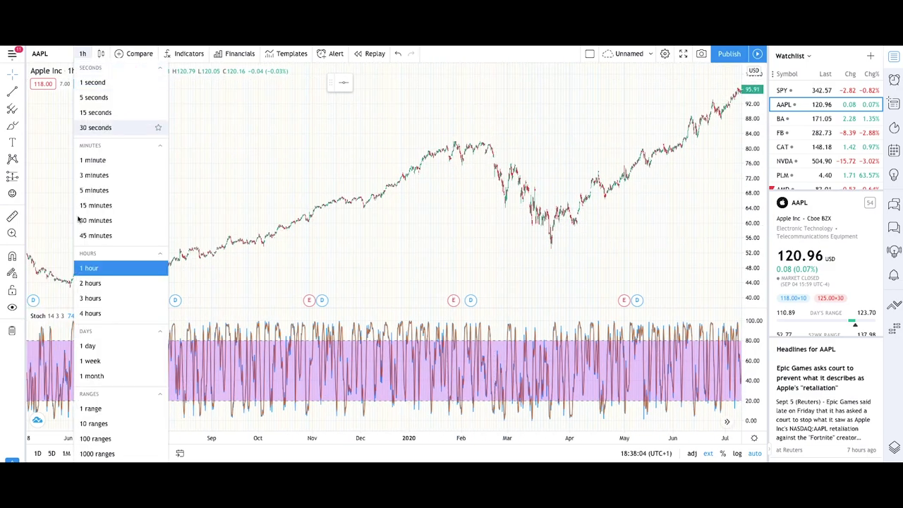
left_click(92, 315)
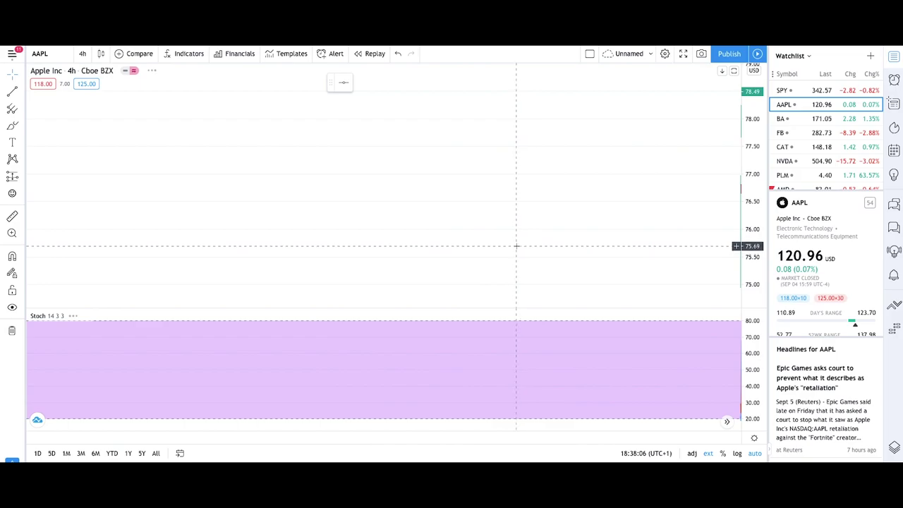
left_click_drag(599, 221, 424, 244)
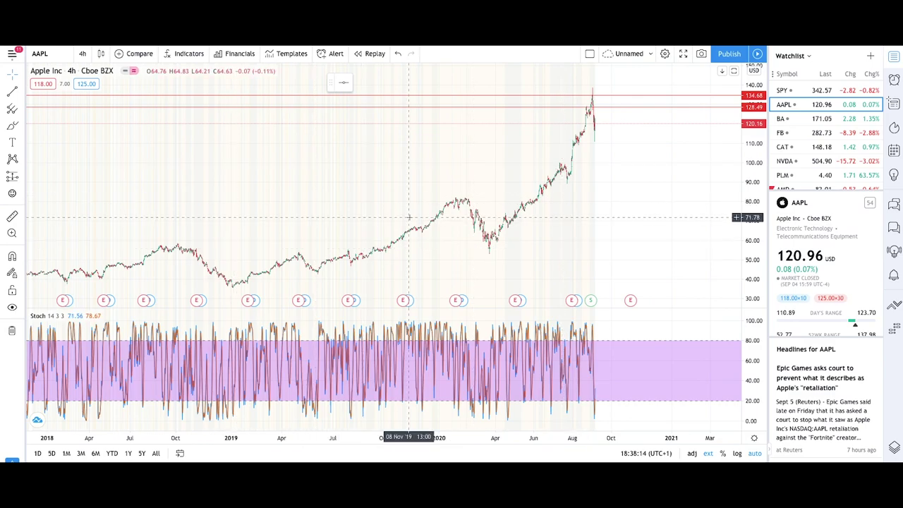
left_click_drag(438, 259, 561, 251)
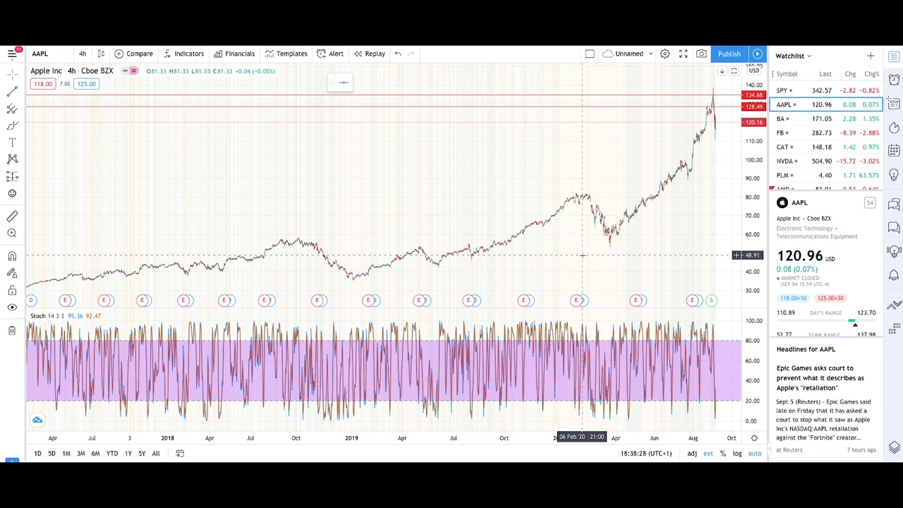
left_click_drag(304, 254, 141, 249)
left_click_drag(629, 259, 591, 257)
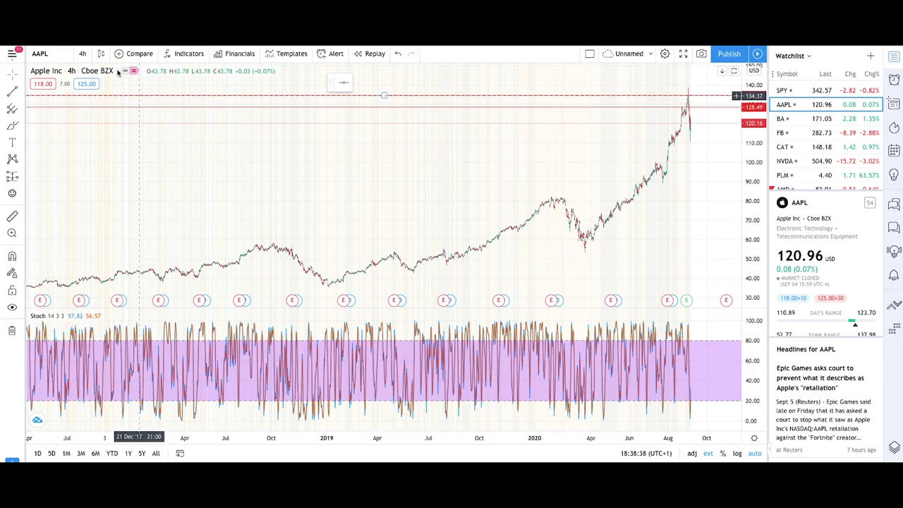
- Switch AAPL to the weekly chart and examine the late August and early September 2020 candles with the Stochastic
left_click(82, 54)
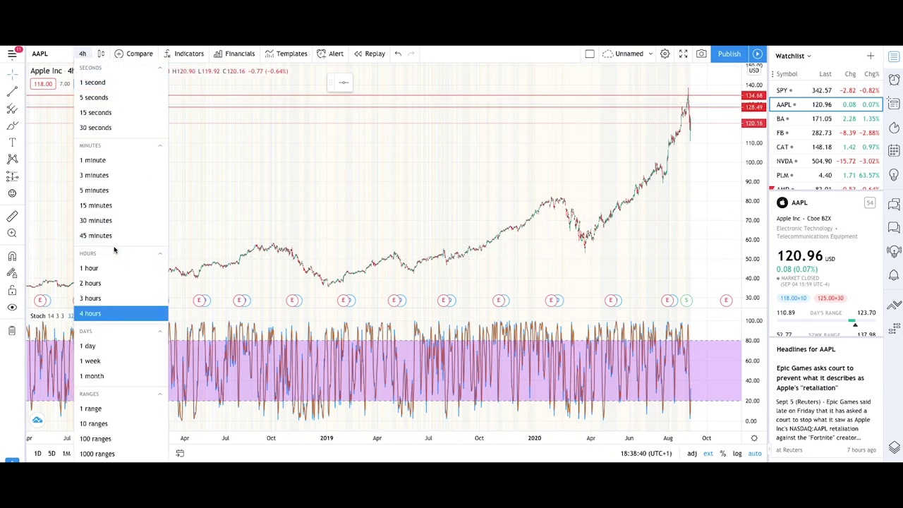
left_click(90, 361)
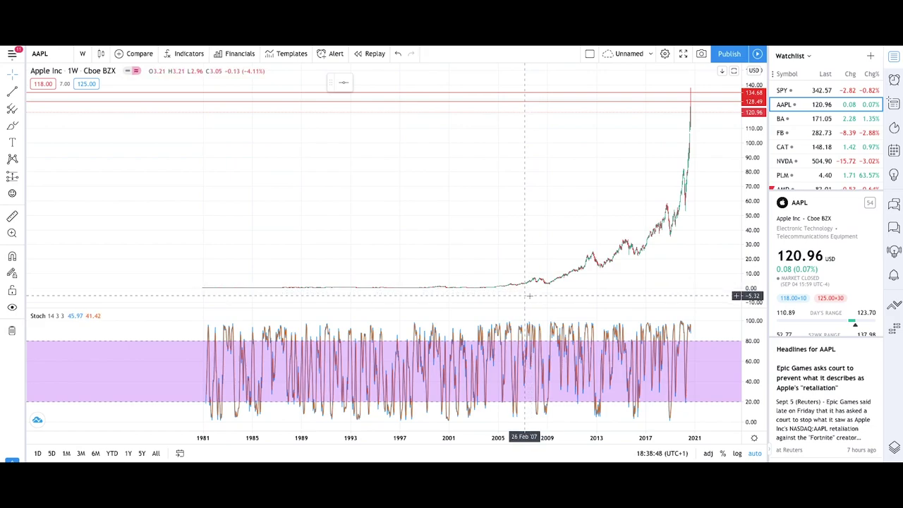
scroll(707, 242, "up", 1)
scroll(674, 238, "up", 10)
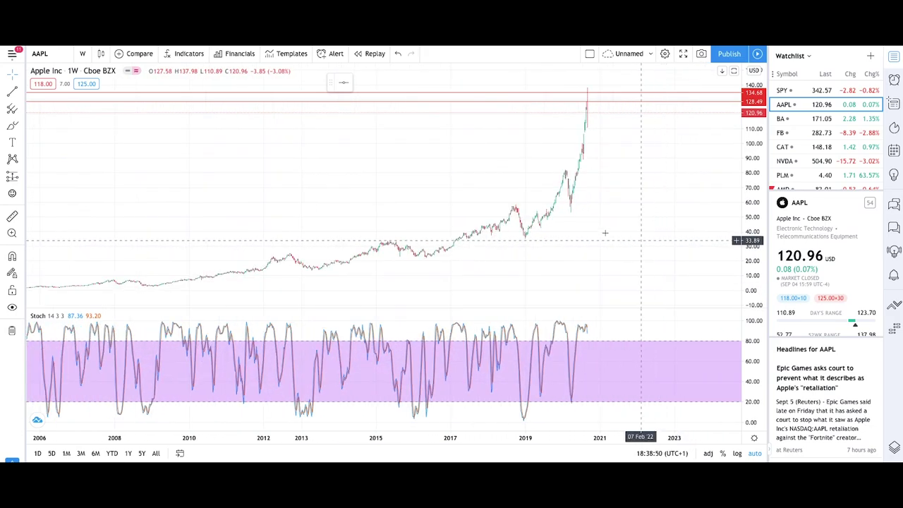
scroll(498, 258, "down", 4)
scroll(540, 243, "up", 6)
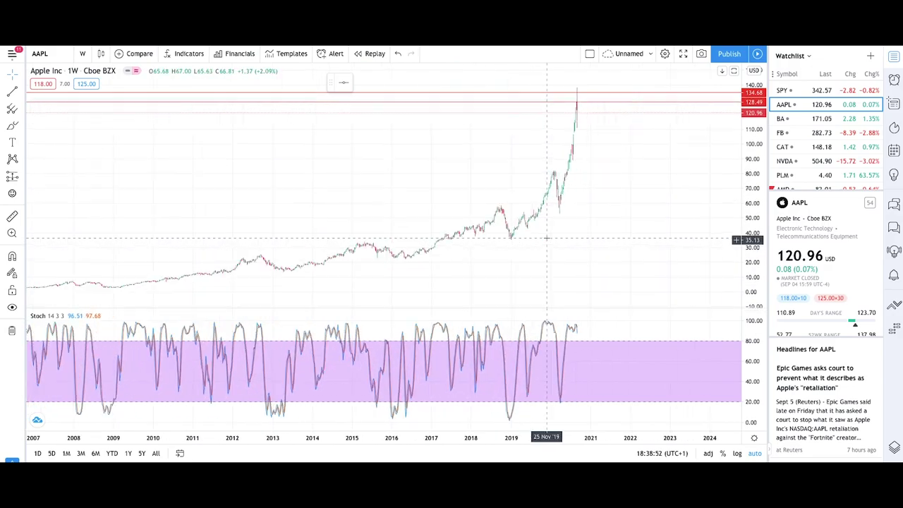
scroll(550, 240, "up", 4)
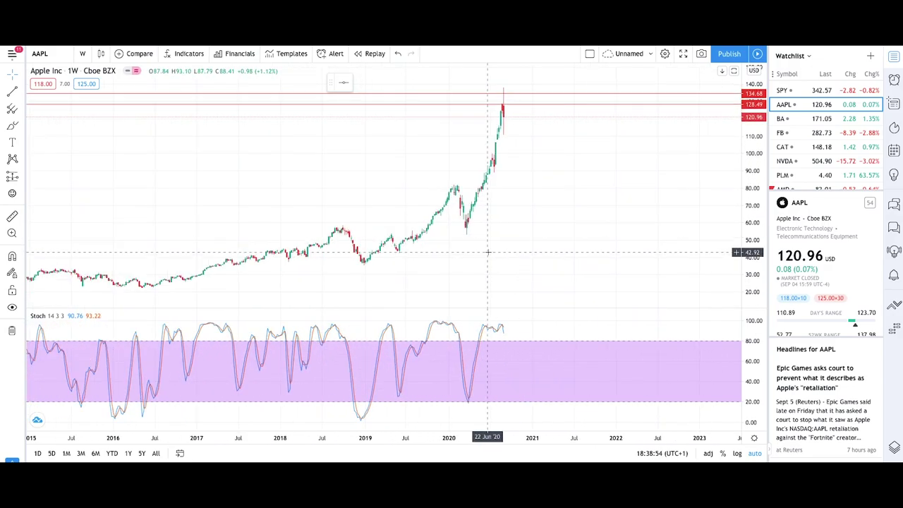
scroll(518, 244, "down", 2)
scroll(635, 240, "up", 5)
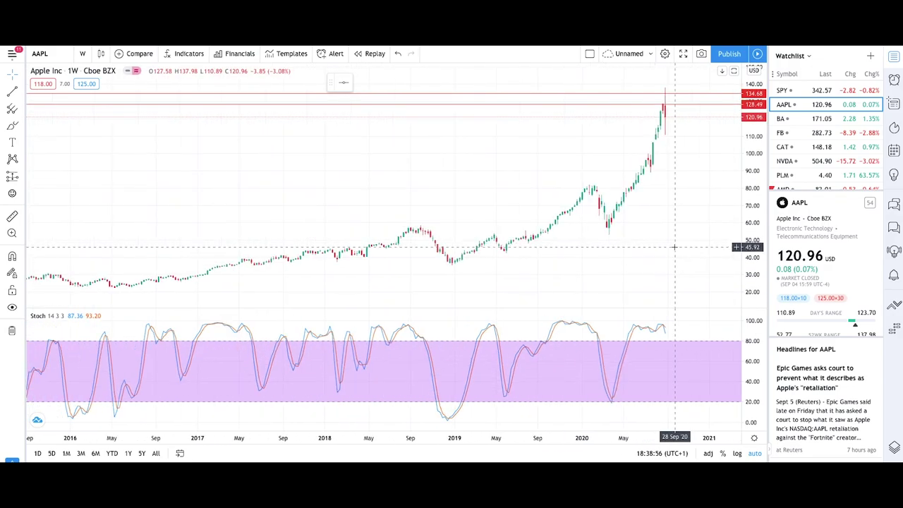
scroll(655, 239, "up", 3)
scroll(653, 239, "up", 2)
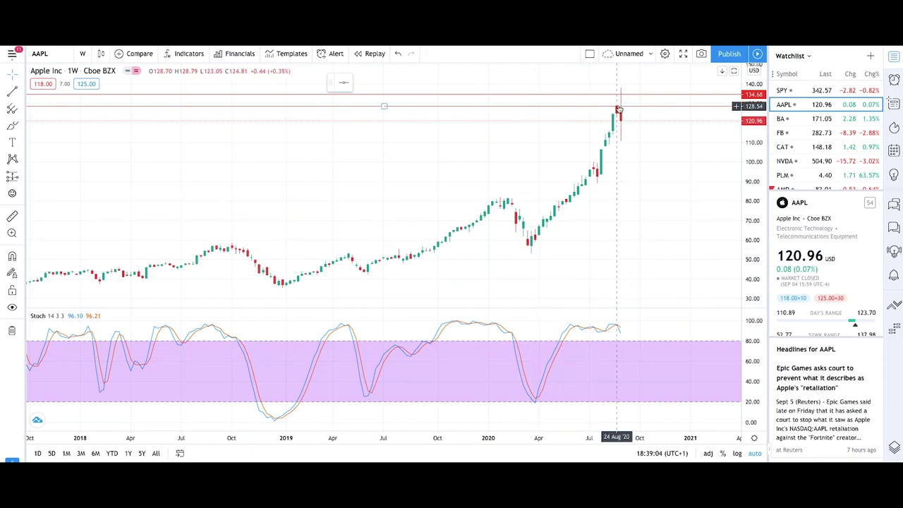
scroll(647, 191, "up", 3)
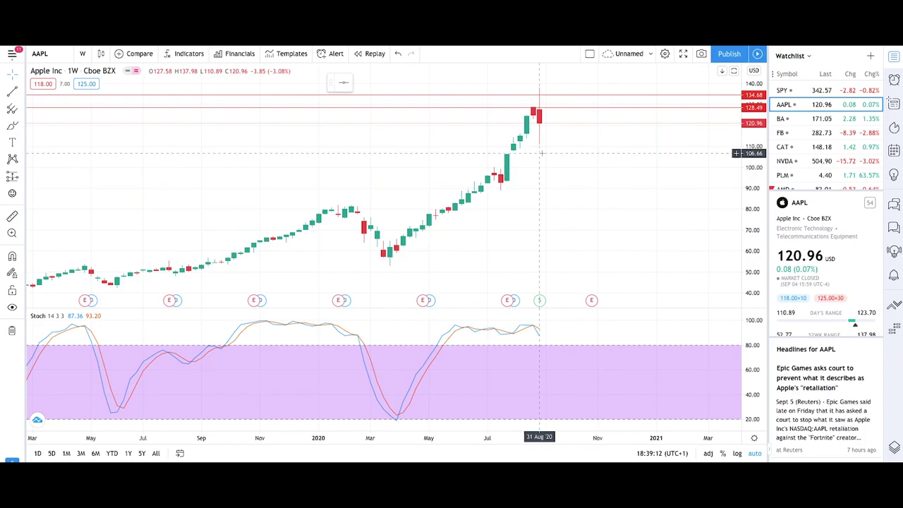
- Compare AAPL's latest weekly candle and Stochastic with its earlier rallies and declines since 2009
scroll(545, 159, "down", 1)
scroll(546, 159, "down", 6)
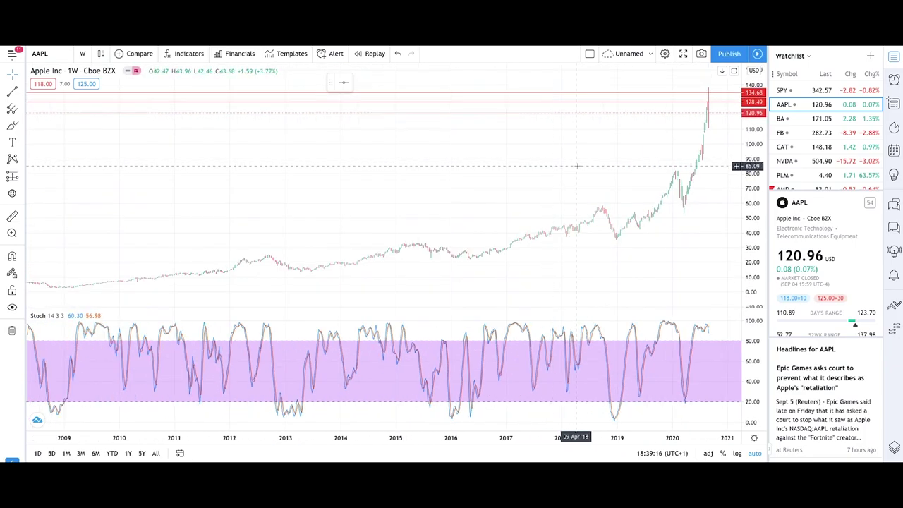
scroll(620, 161, "up", 2)
scroll(620, 162, "up", 3)
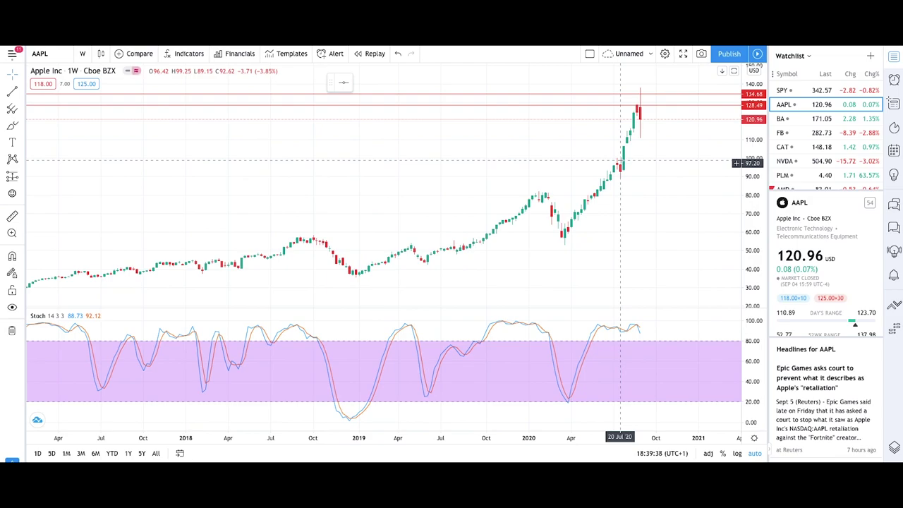
scroll(620, 162, "down", 2)
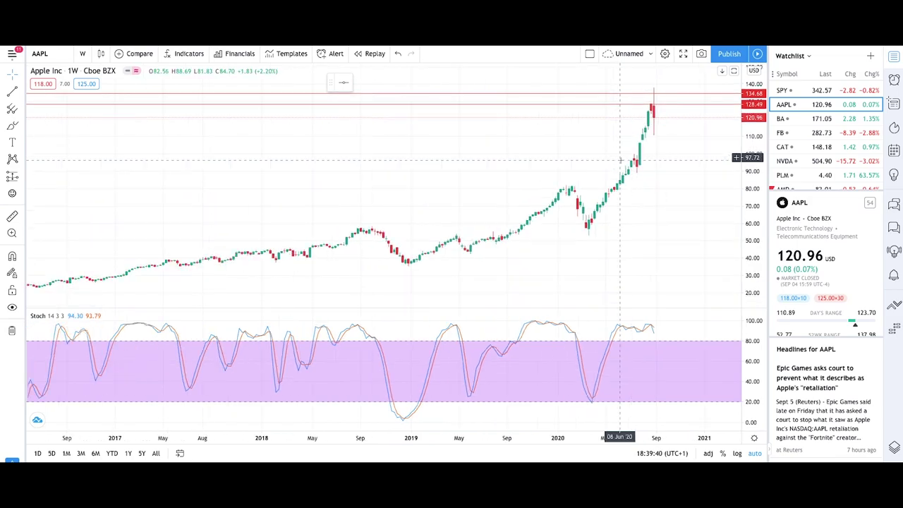
scroll(617, 161, "down", 2)
scroll(615, 161, "down", 2)
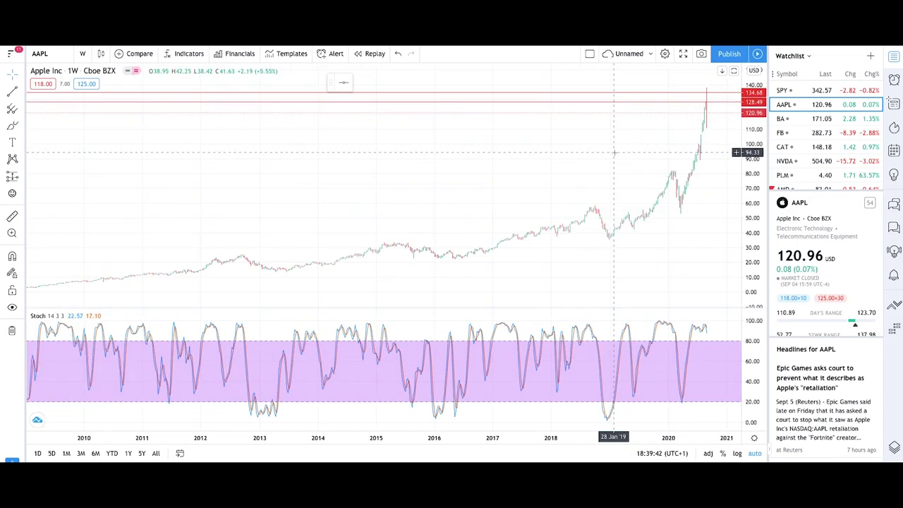
scroll(669, 155, "up", 5)
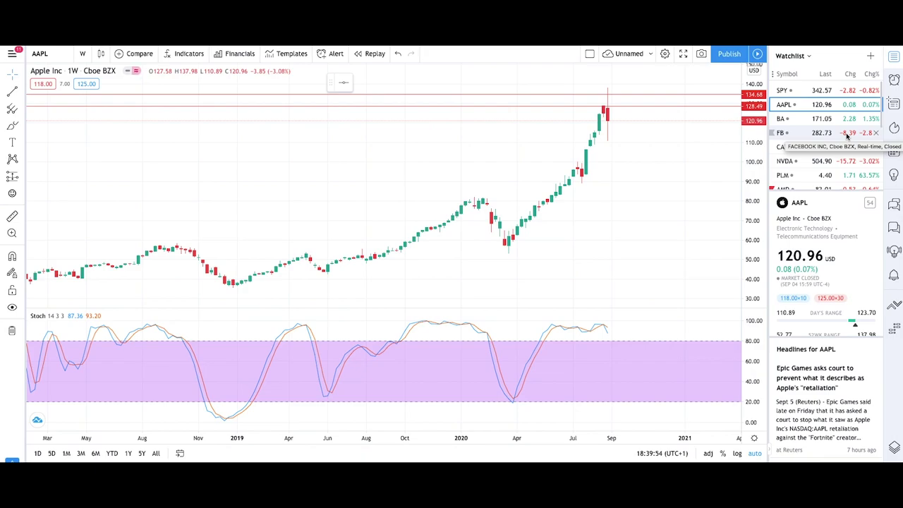
- Review AAPL's long-term weekly history and switch the weekly chart to TSLA from the watchlist
scroll(817, 143, "down", 1)
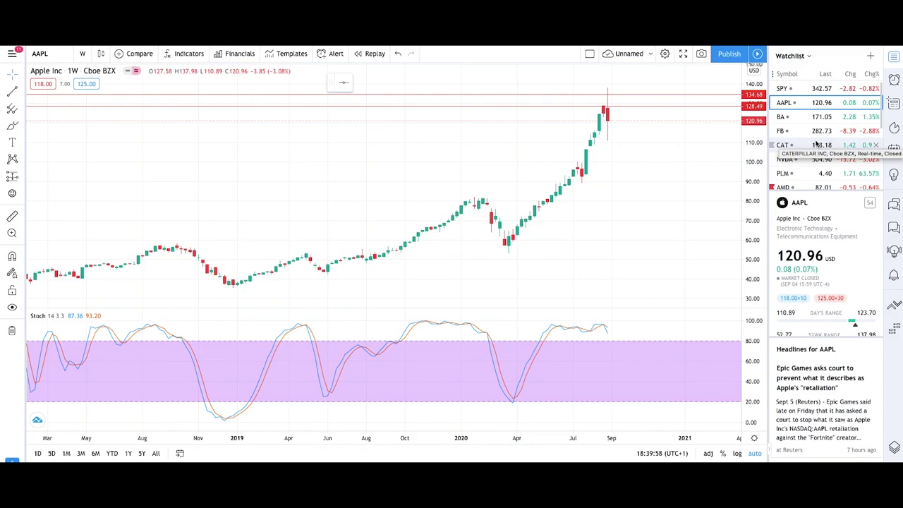
scroll(667, 215, "down", 5)
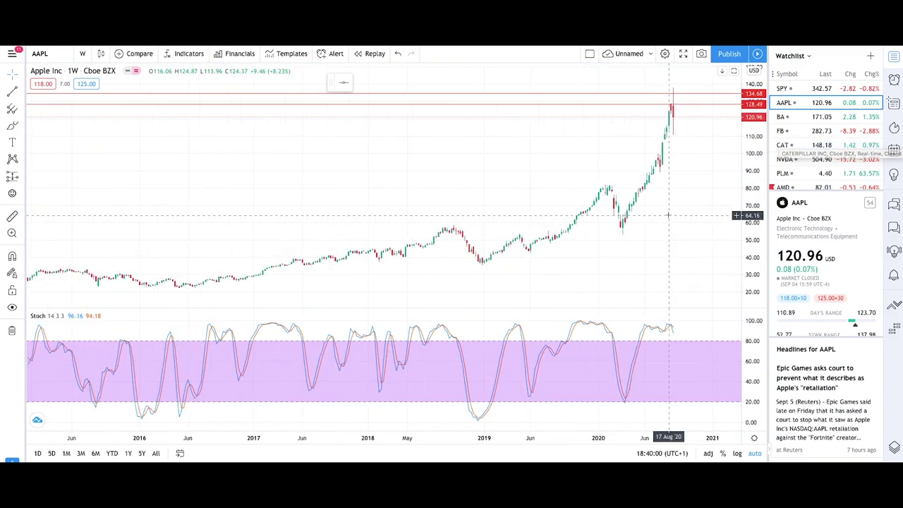
scroll(667, 216, "down", 3)
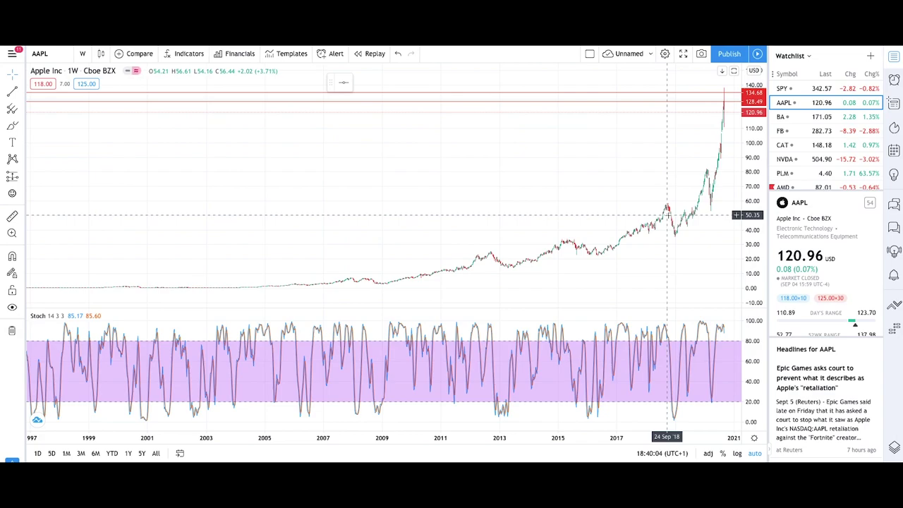
scroll(667, 215, "up", 4)
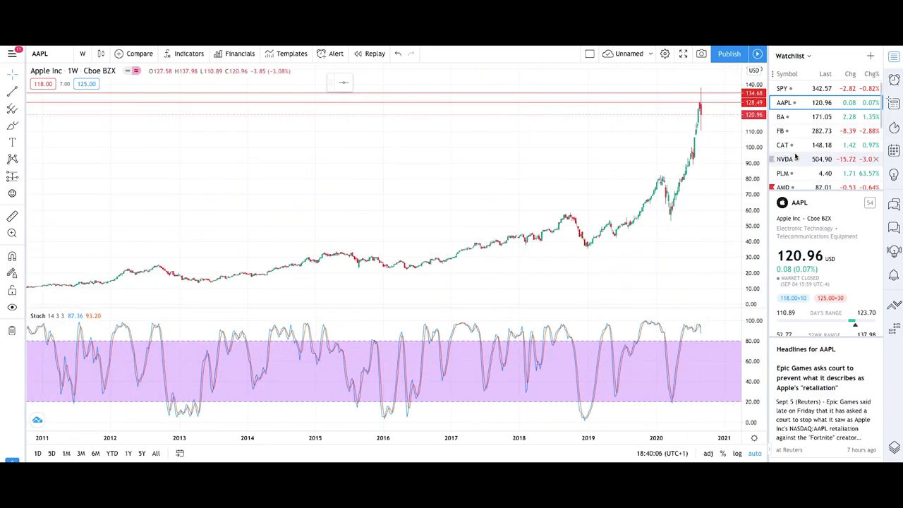
scroll(796, 156, "down", 3)
left_click(785, 179)
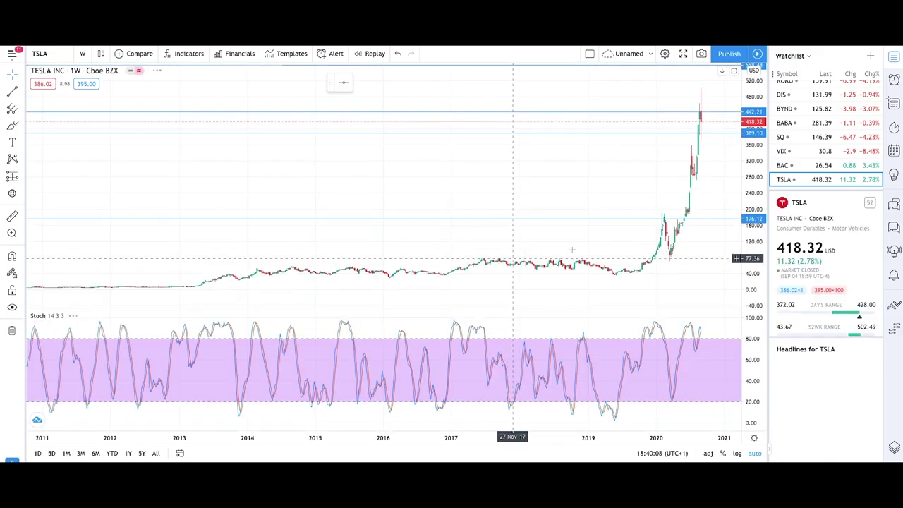
- Examine TSLA's August and early September 2020 weekly candles and the Stochastic beneath them
scroll(558, 252, "up", 5)
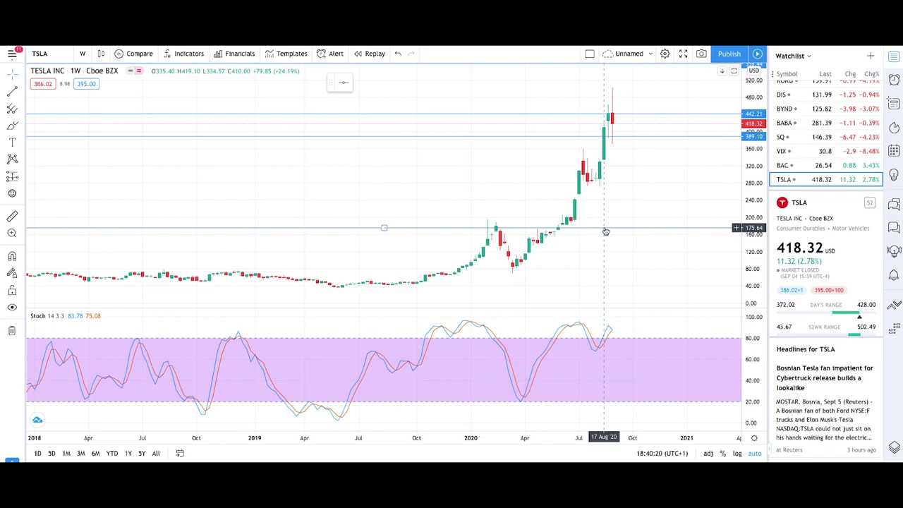
scroll(605, 231, "up", 3)
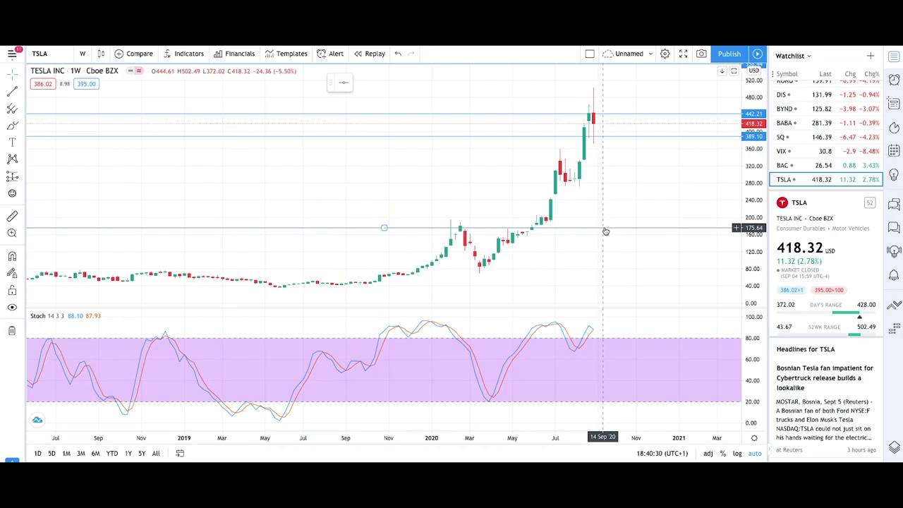
scroll(605, 232, "up", 3)
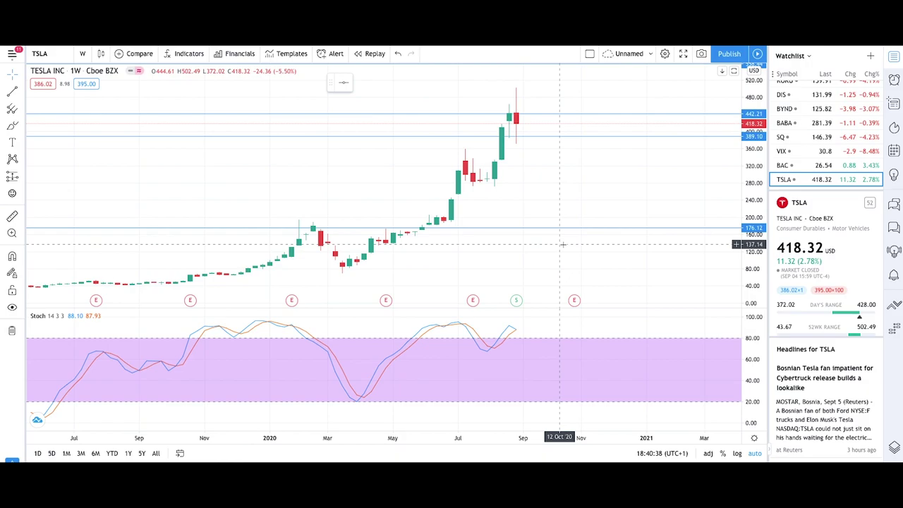
- Compare TSLA's latest weekly candles with its full price history and the steep 2020 rally
scroll(497, 218, "down", 5)
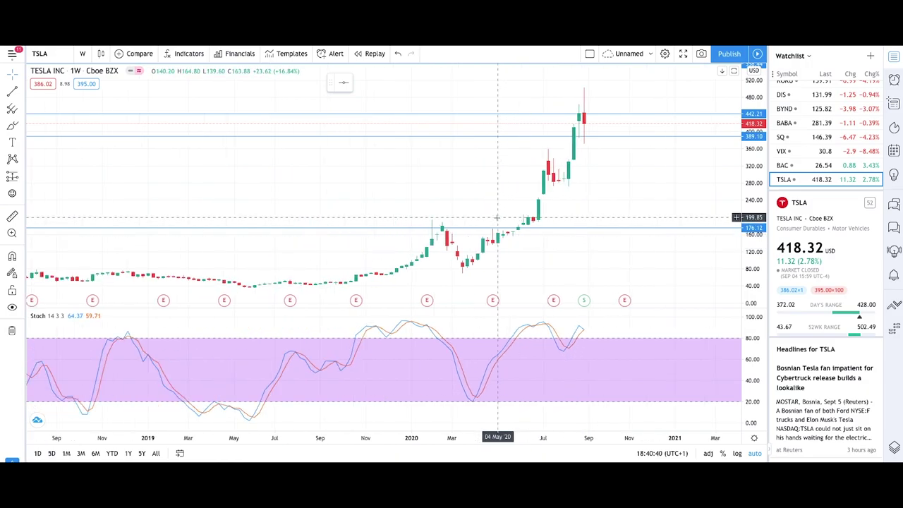
scroll(496, 218, "down", 5)
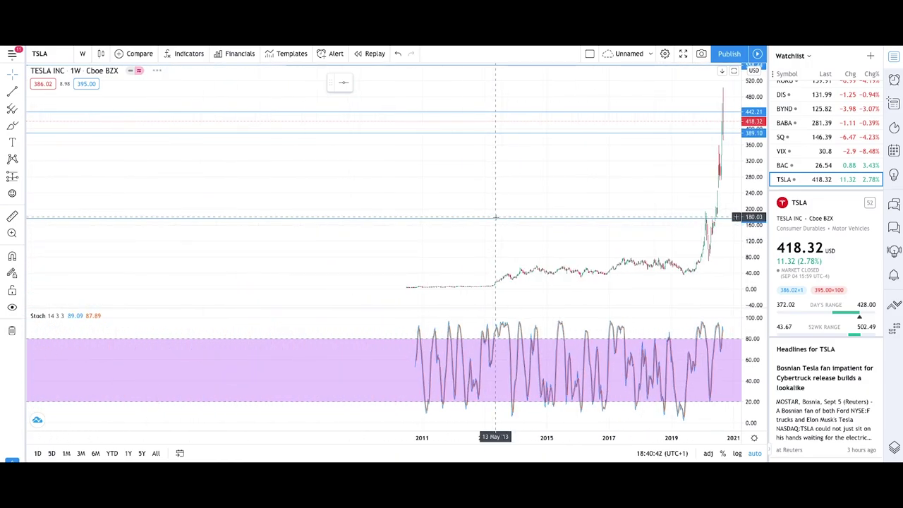
scroll(685, 206, "up", 5)
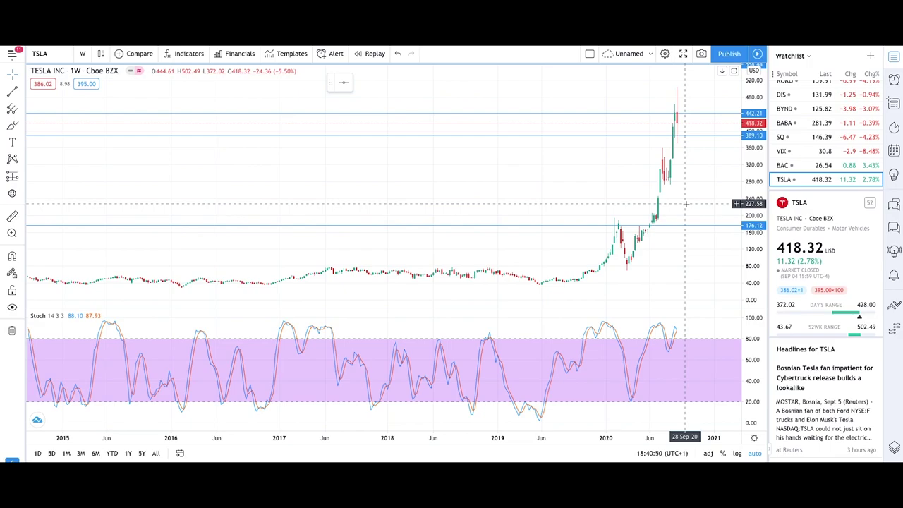
scroll(686, 204, "up", 5)
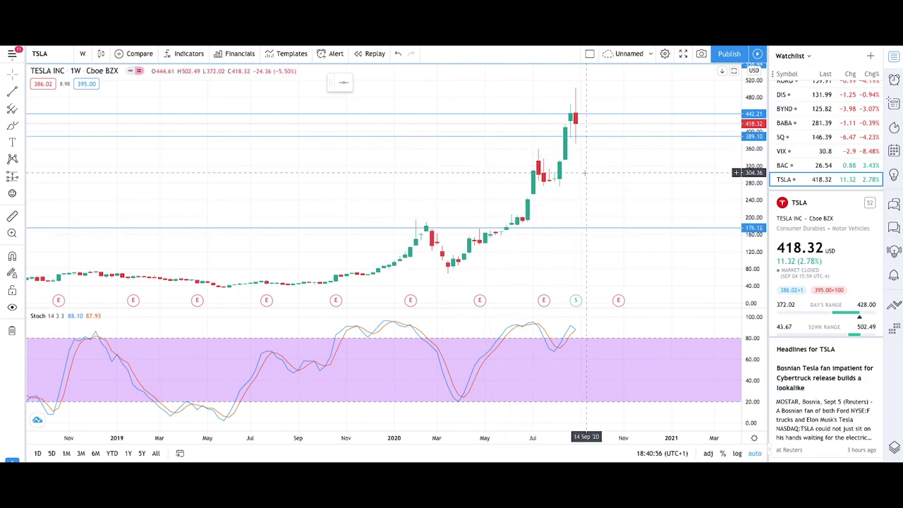
scroll(584, 172, "down", 1)
scroll(584, 172, "down", 5)
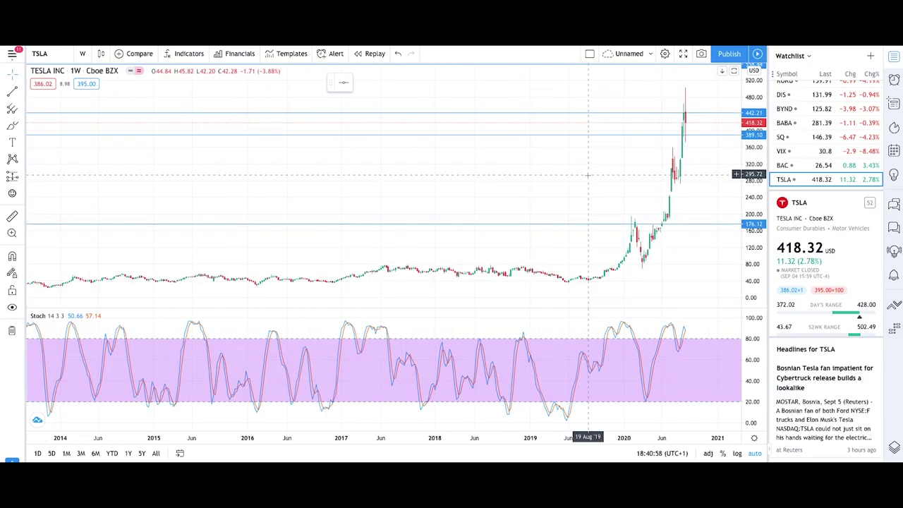
scroll(675, 190, "up", 5)
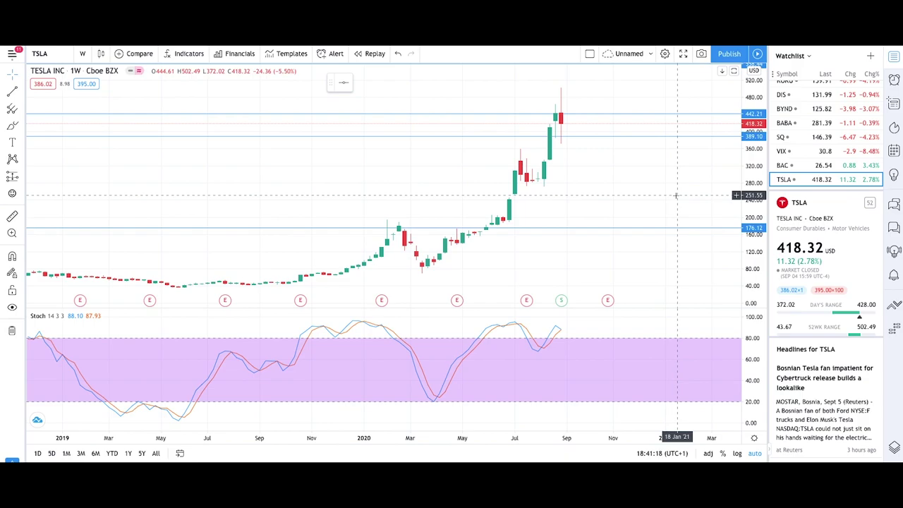
- Compare TSLA's 2020 weekly rally and Stochastic with its price history since 2015, checking the watchlist symbols
scroll(826, 127, "up", 5)
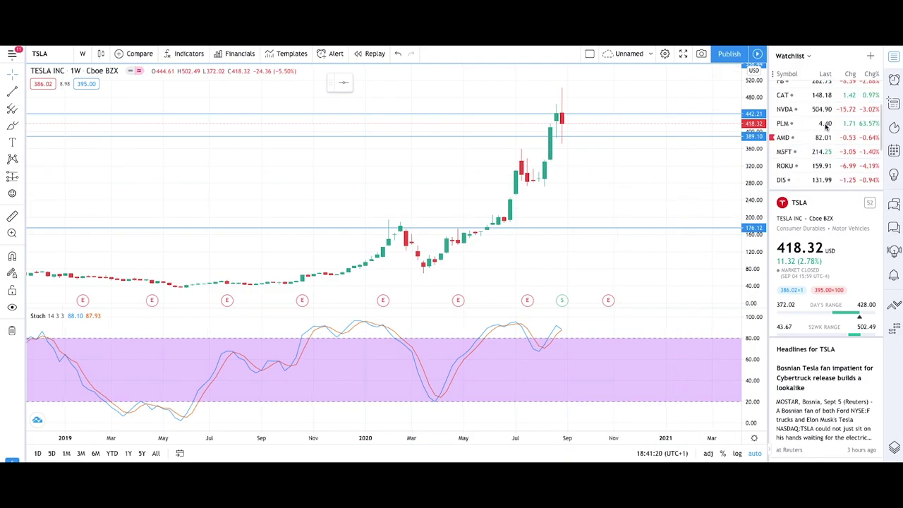
scroll(826, 126, "down", 5)
scroll(492, 242, "down", 5)
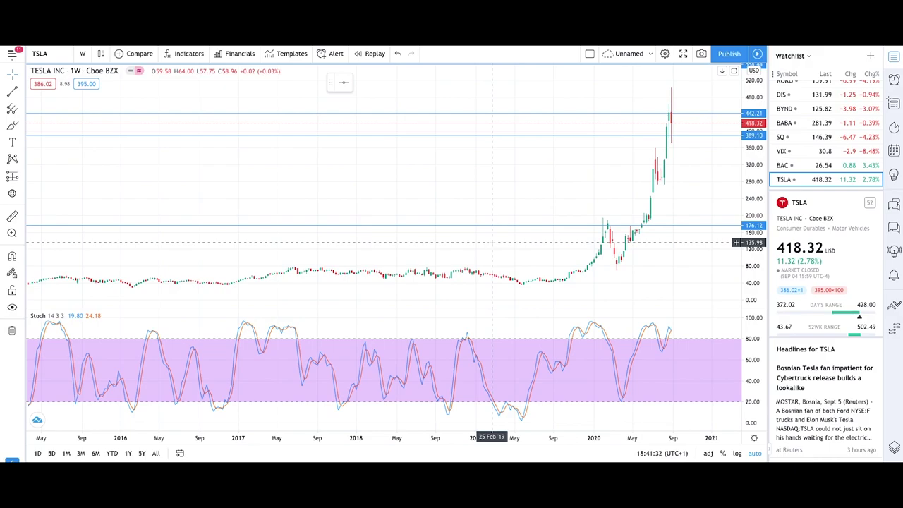
scroll(492, 242, "up", 5)
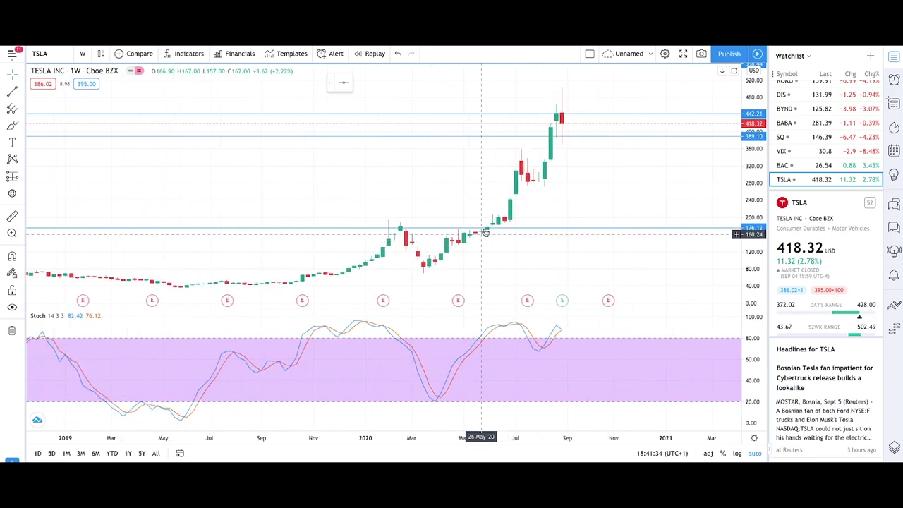
scroll(539, 215, "up", 3)
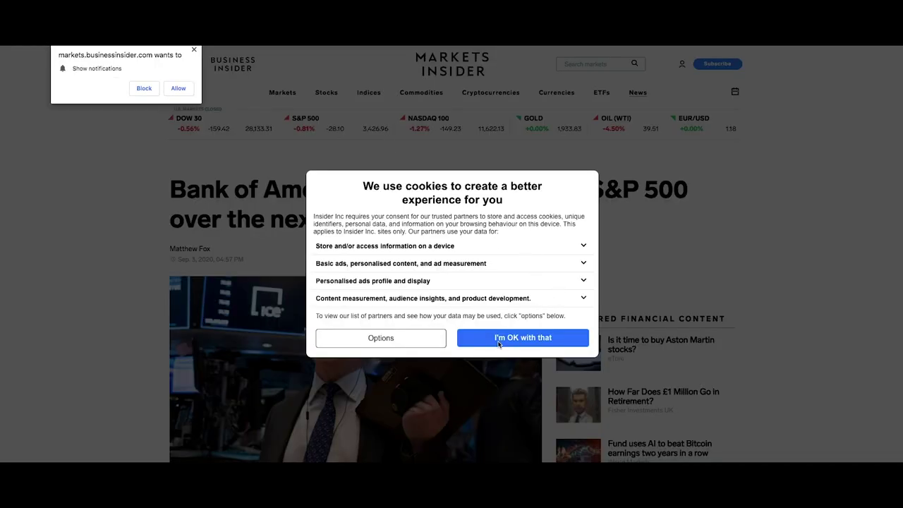
- Accept the cookies and dismiss the notification request on the Markets Insider article about Bank of America's S&P 500 outlook
left_click(541, 338)
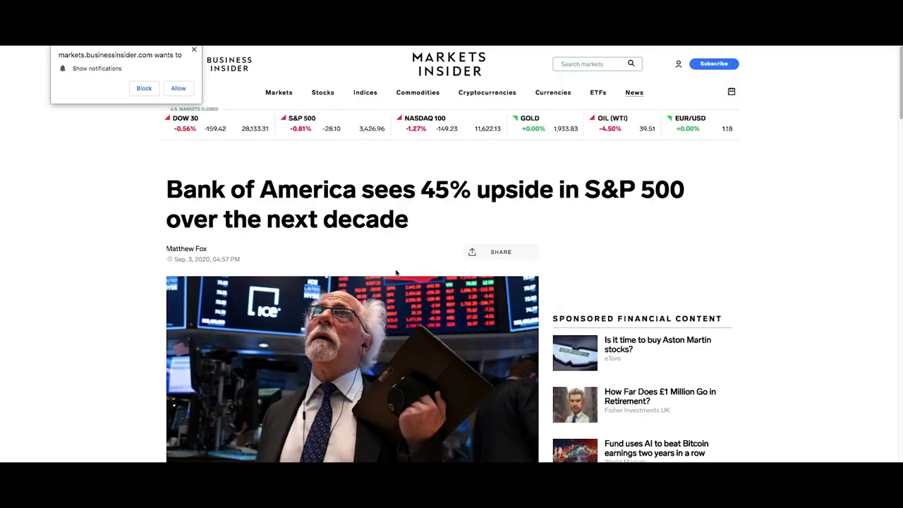
left_click(195, 50)
scroll(199, 129, "down", 2)
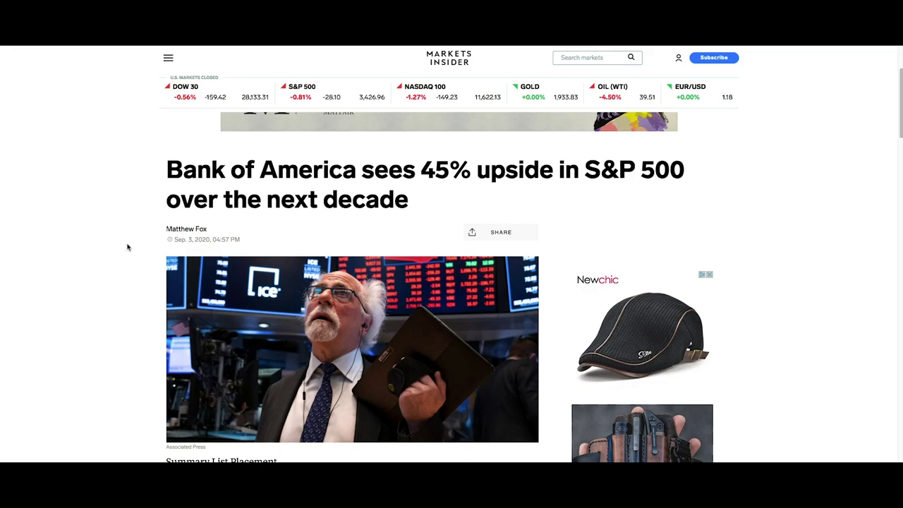
- Read the headline and summary points of the Bank of America article on the S&P 500 over the next decade
scroll(122, 271, "down", 1)
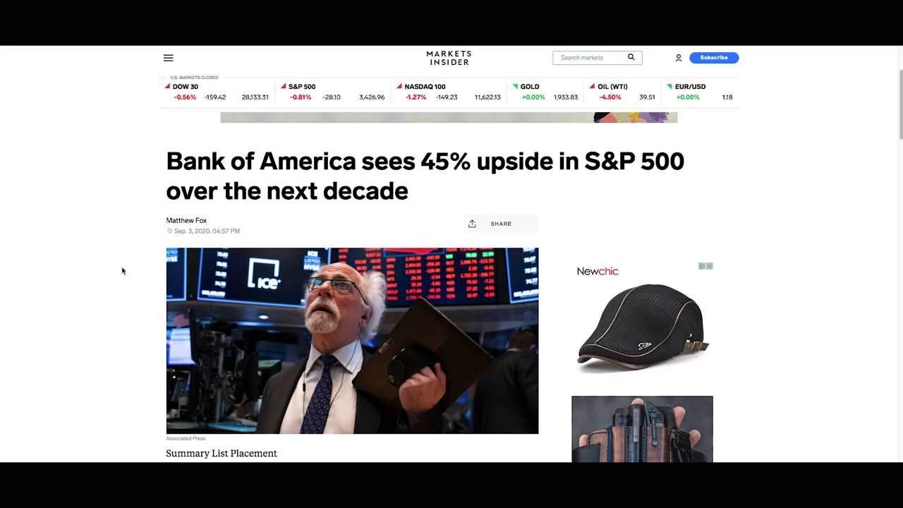
scroll(123, 271, "down", 3)
scroll(122, 273, "up", 5)
scroll(122, 274, "down", 5)
scroll(121, 275, "up", 1)
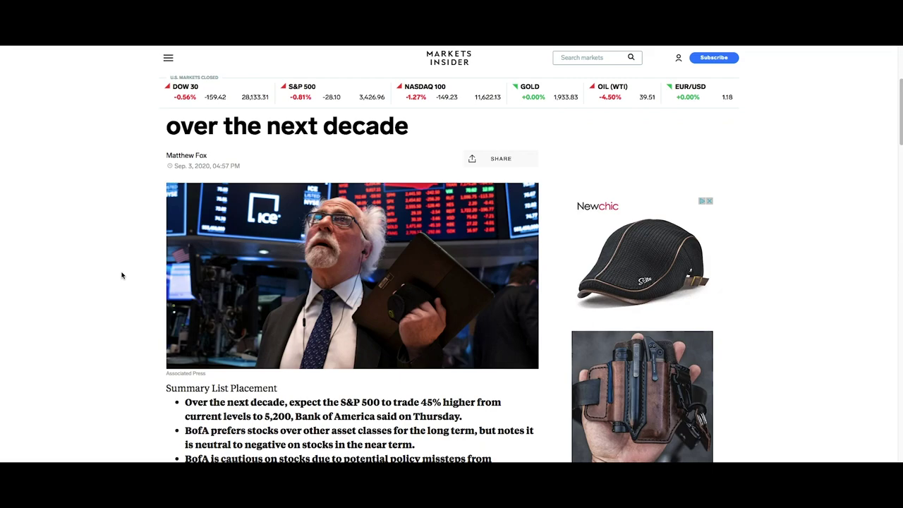
scroll(125, 356, "up", 3)
scroll(127, 353, "down", 4)
scroll(128, 356, "up", 2)
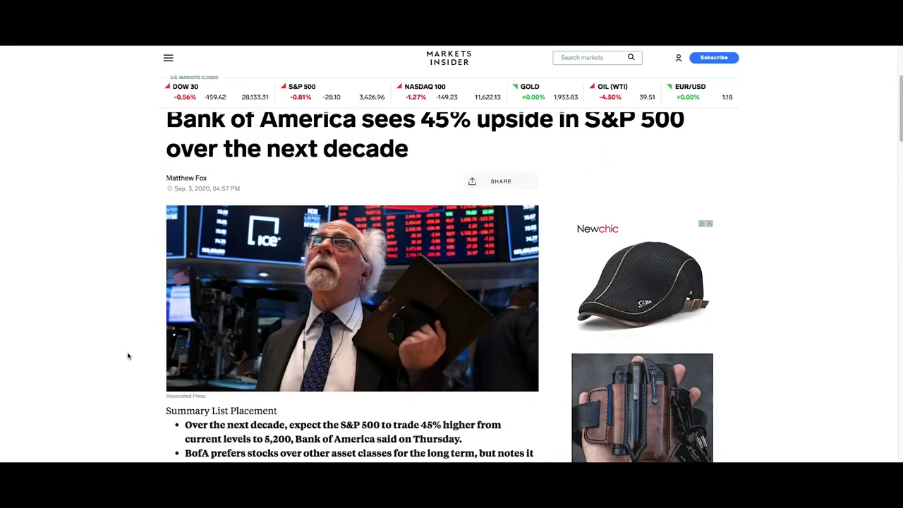
scroll(127, 355, "up", 1)
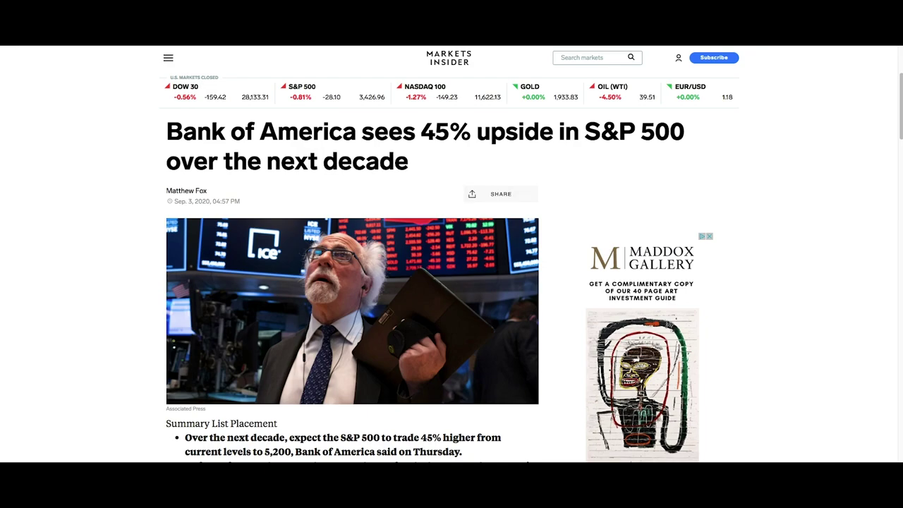
scroll(119, 232, "down", 2)
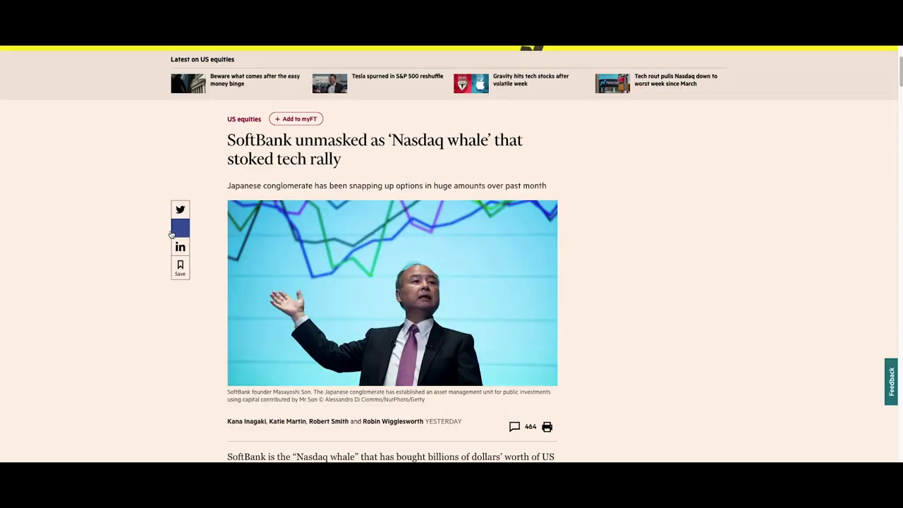
- Read the headline and opening of the Financial Times article on SoftBank as the 'Nasdaq whale'
scroll(98, 253, "down", 1)
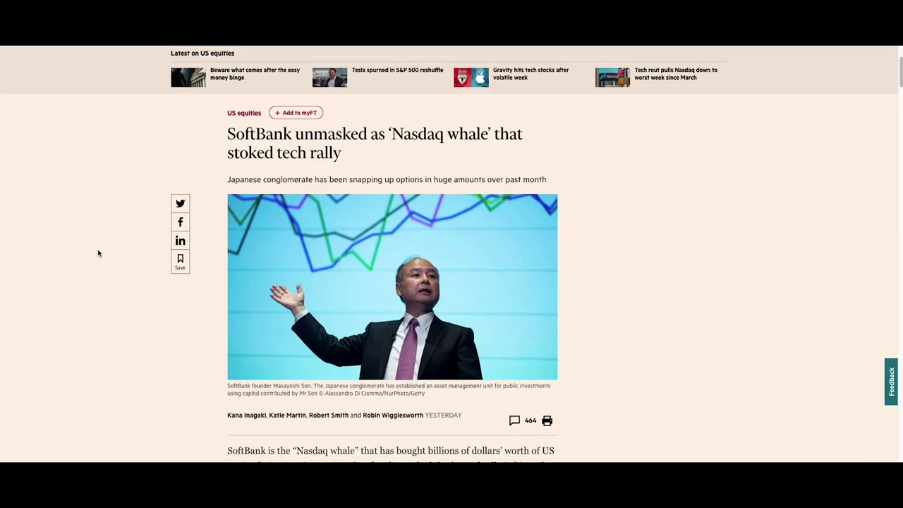
scroll(98, 254, "down", 1)
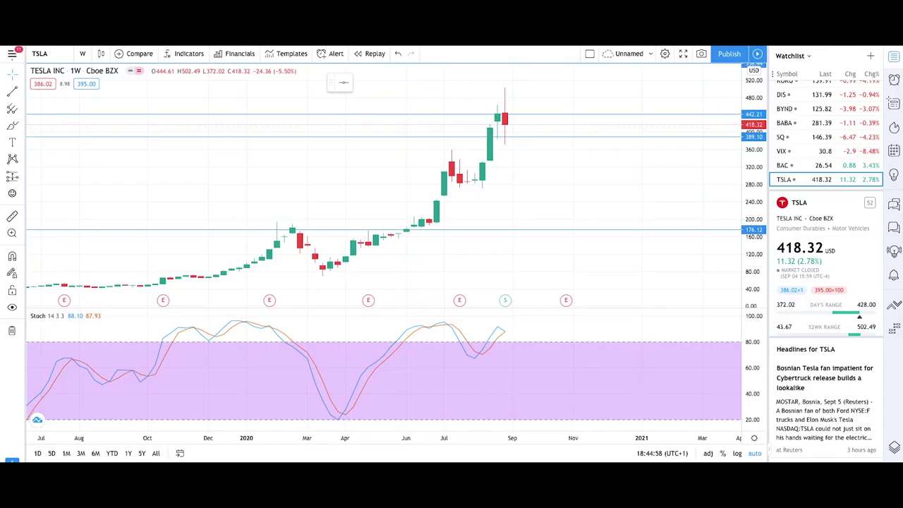
- Switch the weekly TradingView chart to SPY from the watchlist and examine its latest candles and the Stochastic
left_click(802, 90)
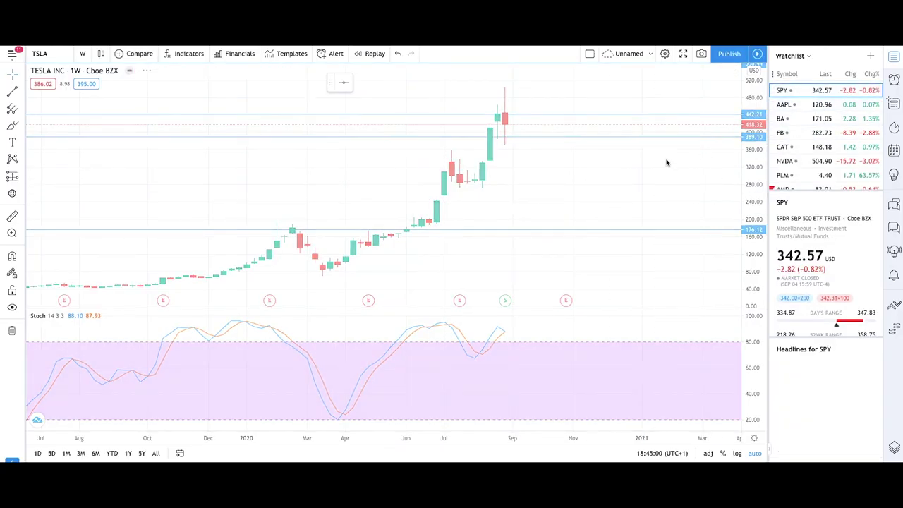
scroll(475, 161, "down", 5)
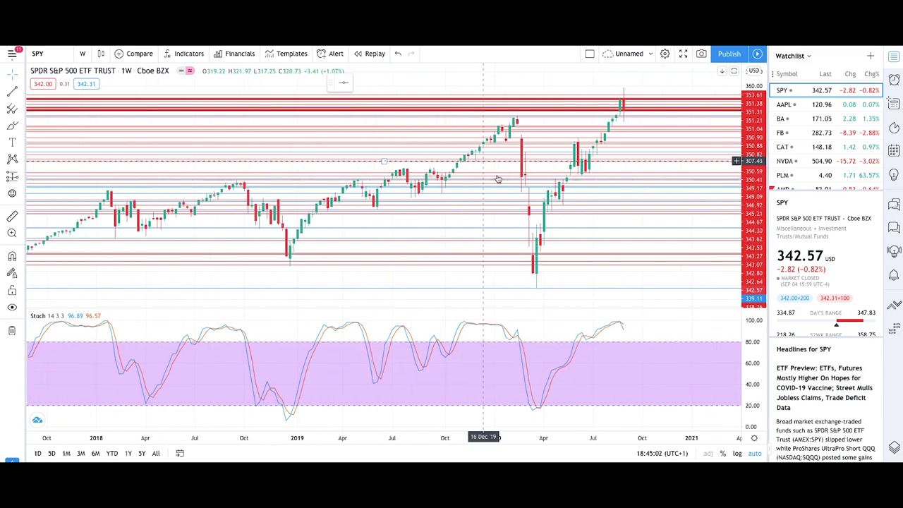
scroll(591, 163, "up", 2)
scroll(591, 162, "up", 4)
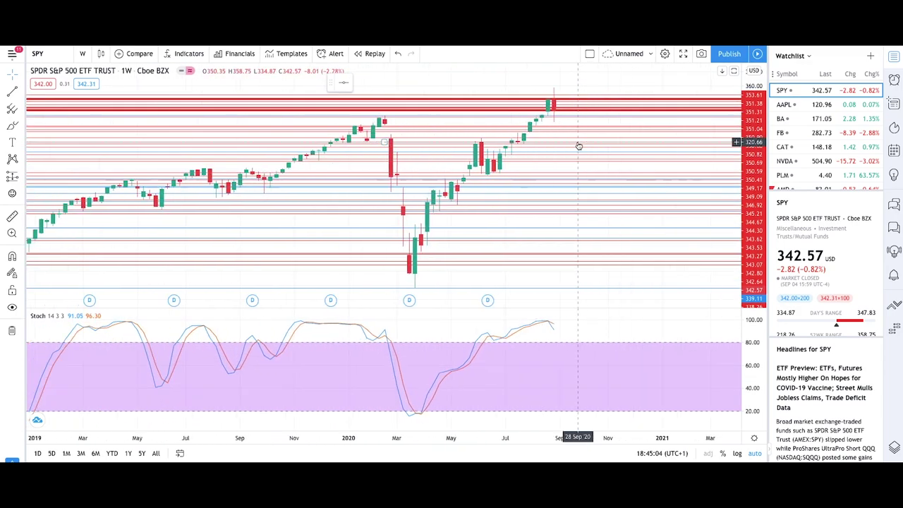
scroll(614, 186, "up", 2)
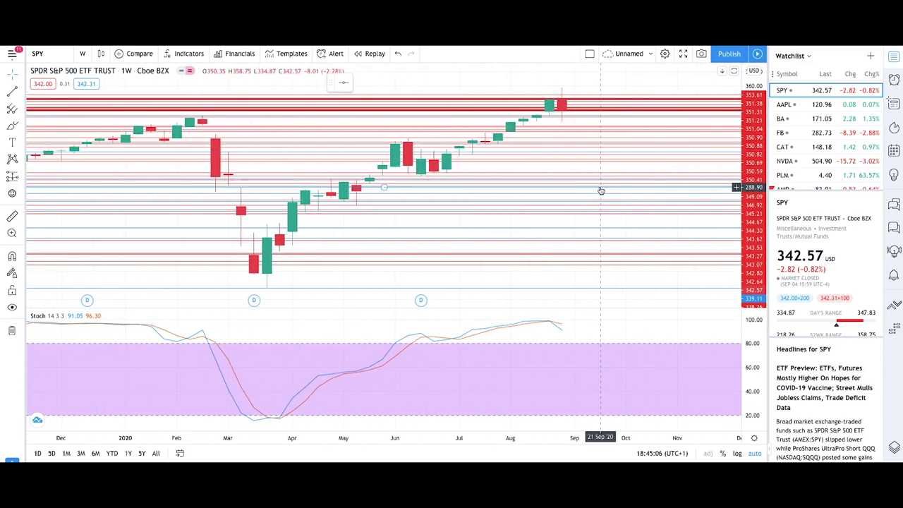
scroll(659, 173, "up", 2)
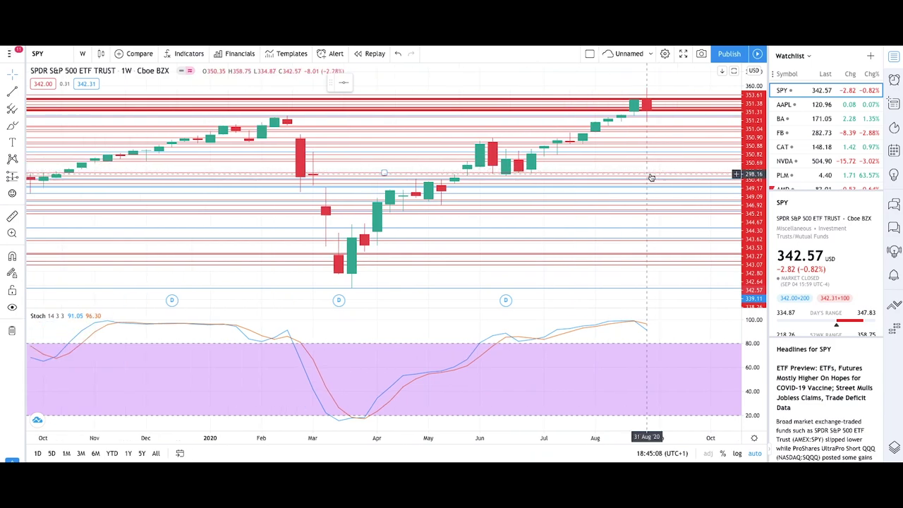
scroll(652, 178, "up", 2)
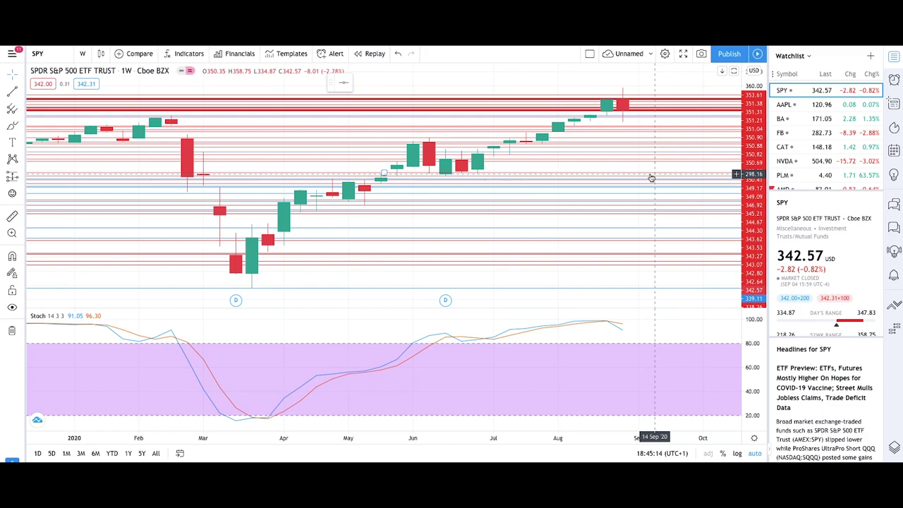
- Compare SPY's latest weekly candle and Stochastic with the 2018 and early 2020 declines
scroll(651, 178, "down", 5)
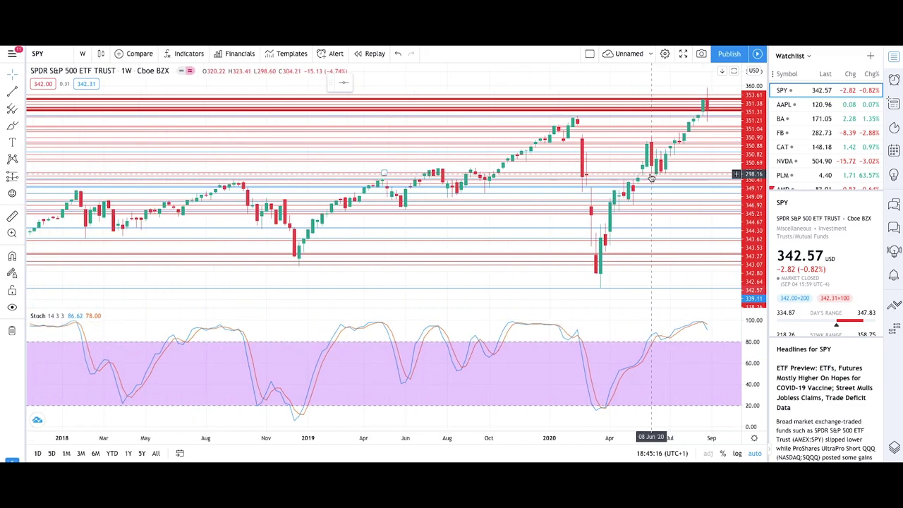
scroll(651, 178, "up", 5)
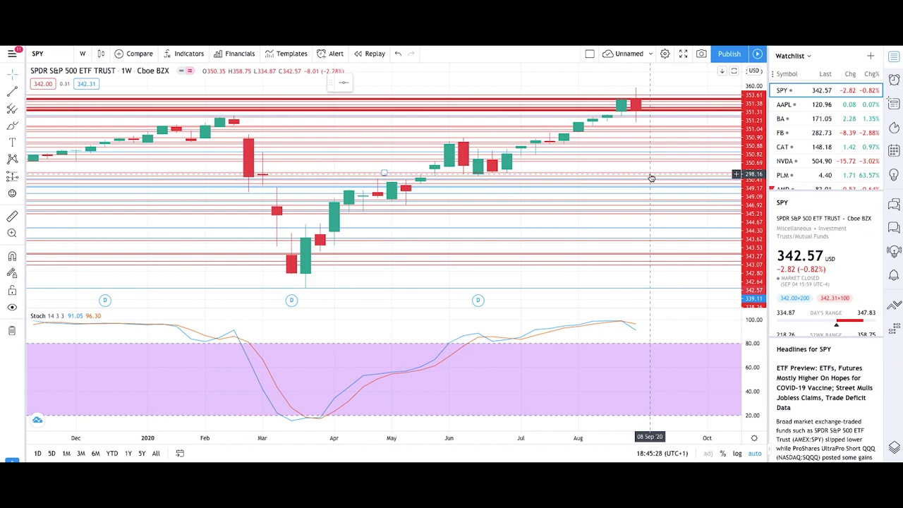
scroll(652, 178, "down", 8)
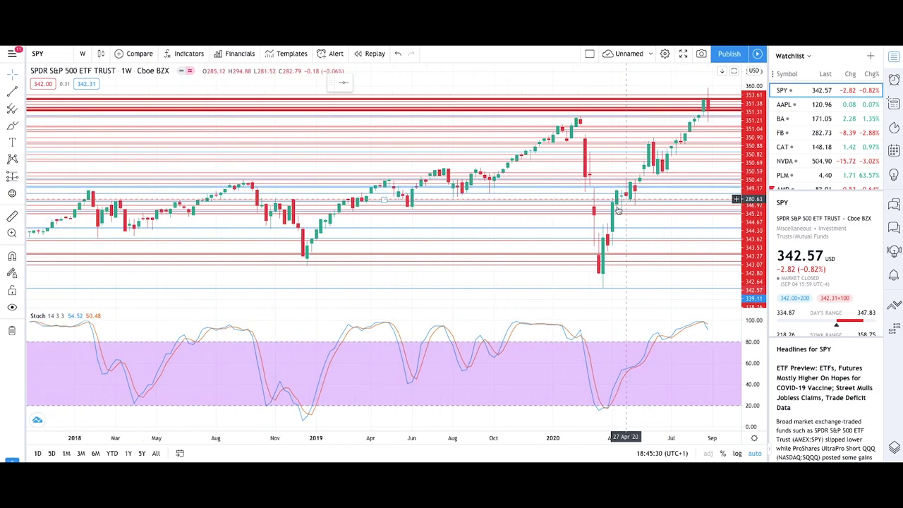
scroll(569, 234, "down", 8)
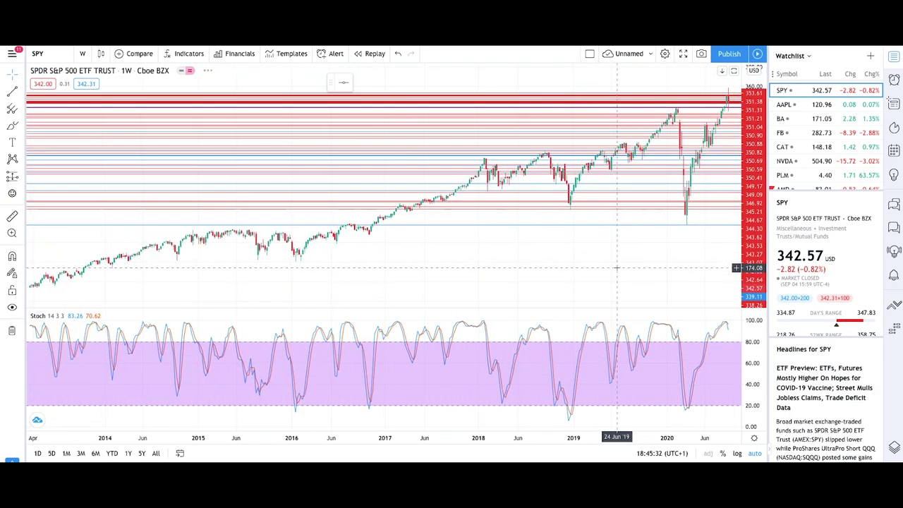
scroll(628, 258, "down", 2)
scroll(638, 240, "up", 10)
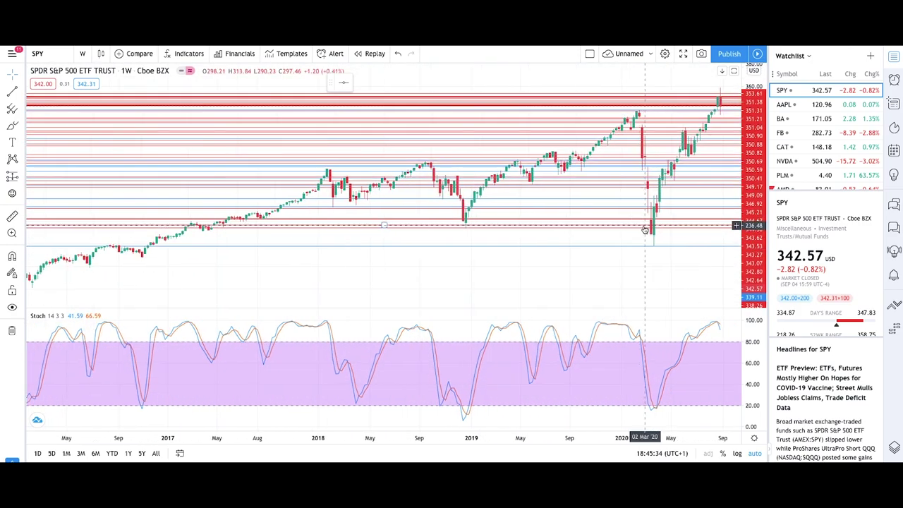
scroll(643, 228, "up", 2)
scroll(650, 215, "up", 3)
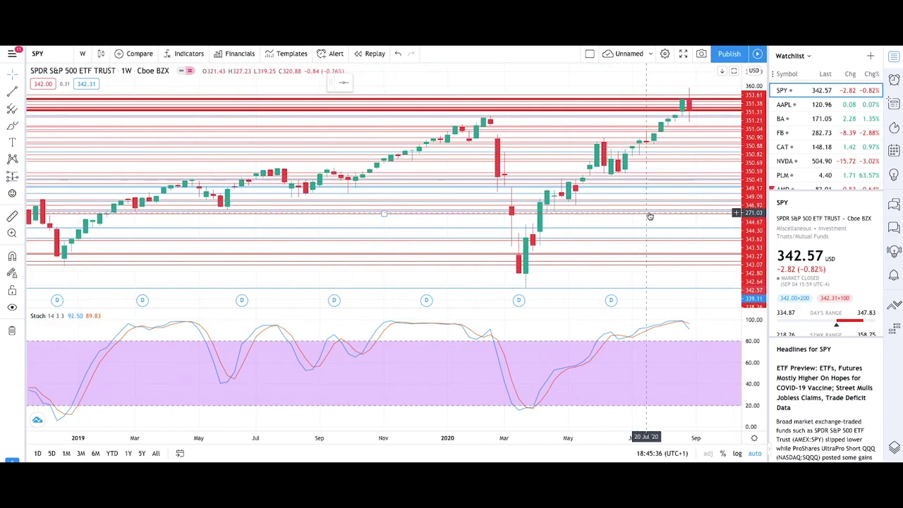
scroll(650, 218, "up", 1)
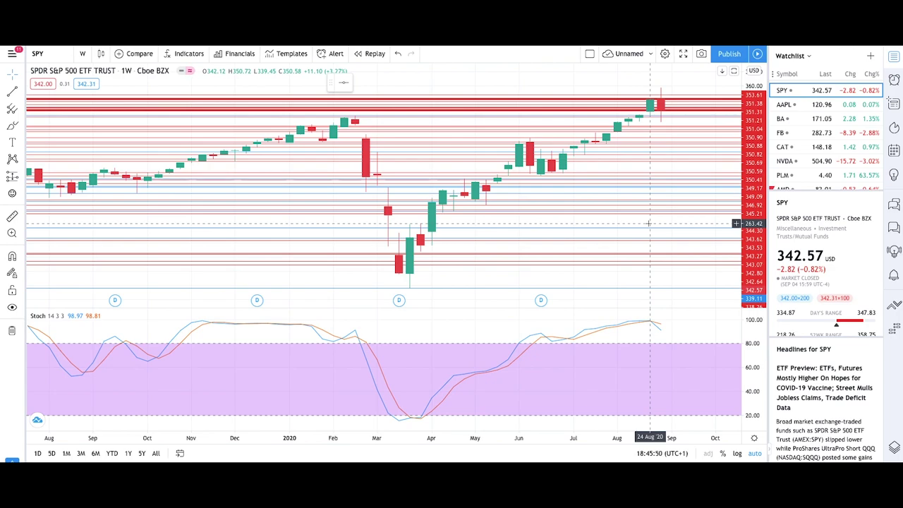
scroll(633, 217, "up", 3)
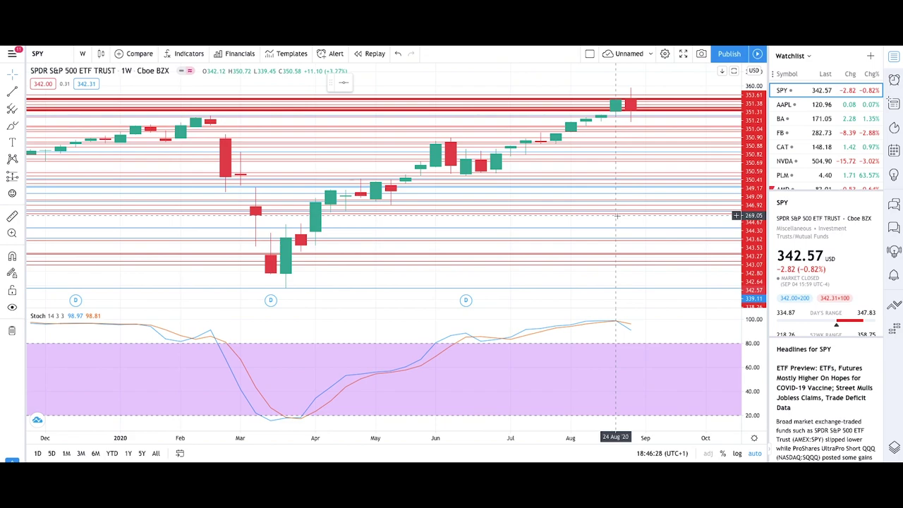
- Review SPY's full weekly history back to the 1990s against the 2020 crash and recovery
scroll(618, 217, "down", 10)
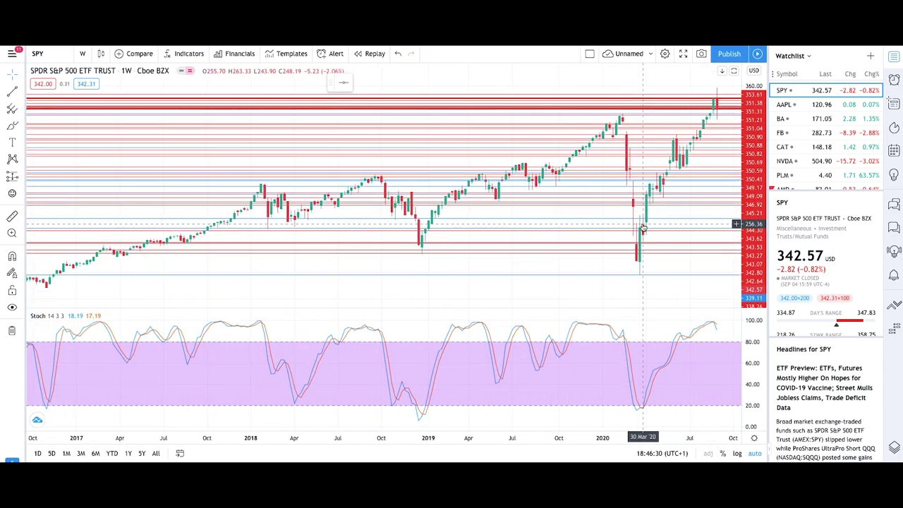
scroll(643, 228, "down", 8)
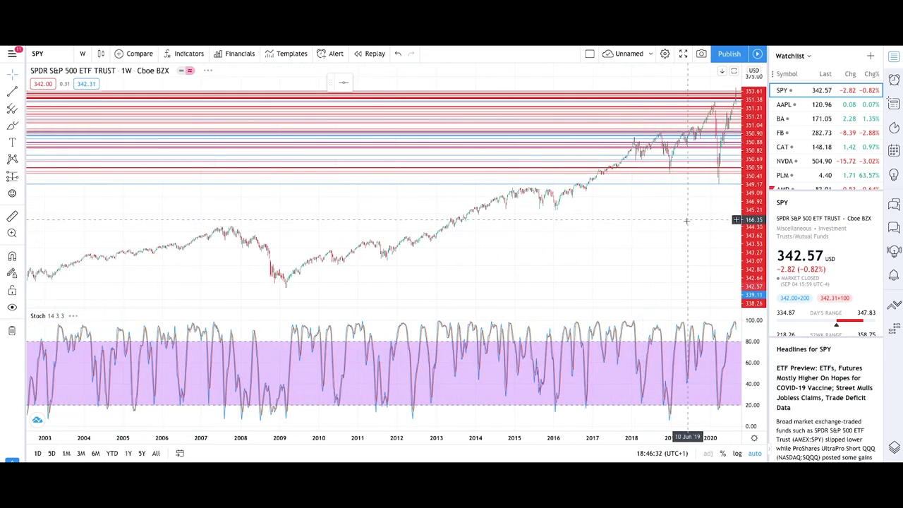
scroll(679, 219, "down", 4)
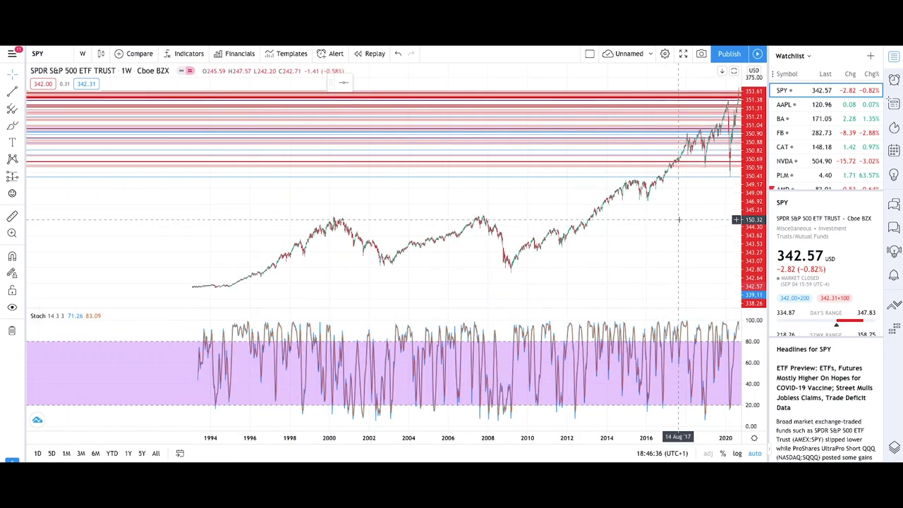
scroll(679, 219, "up", 6)
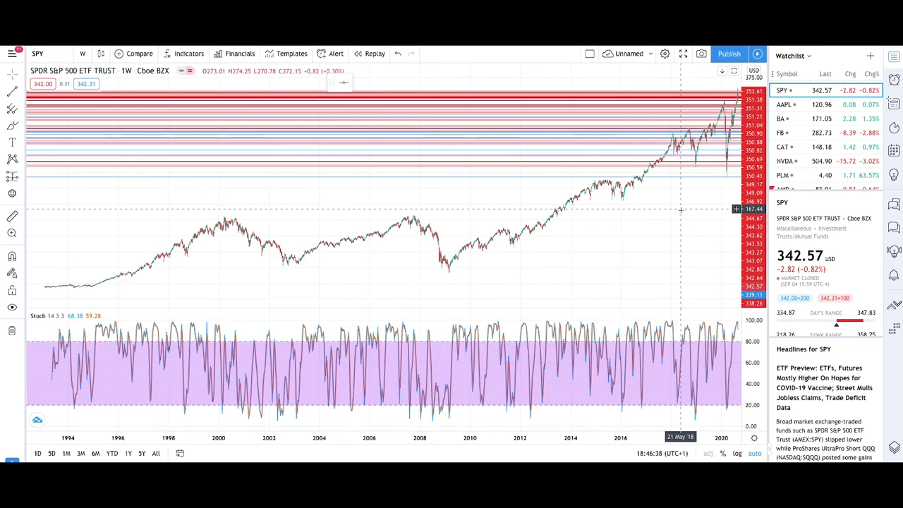
scroll(680, 204, "up", 6)
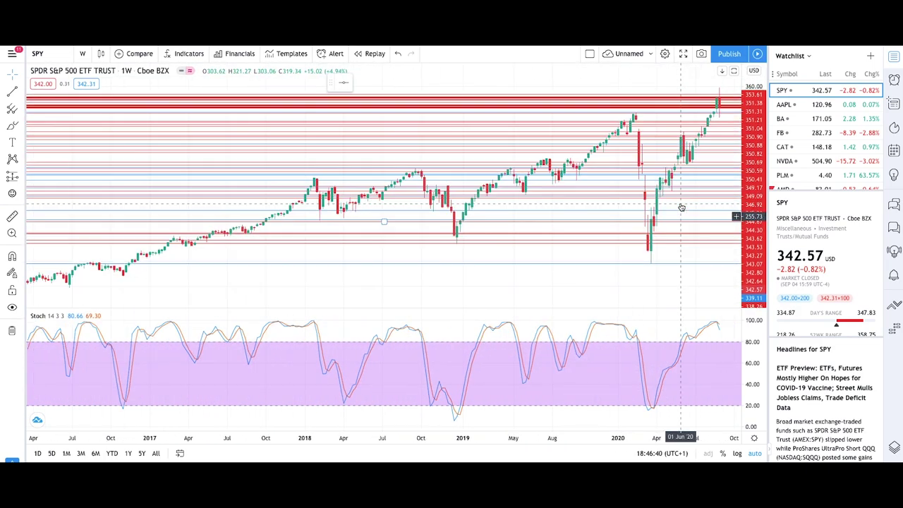
scroll(682, 207, "up", 1)
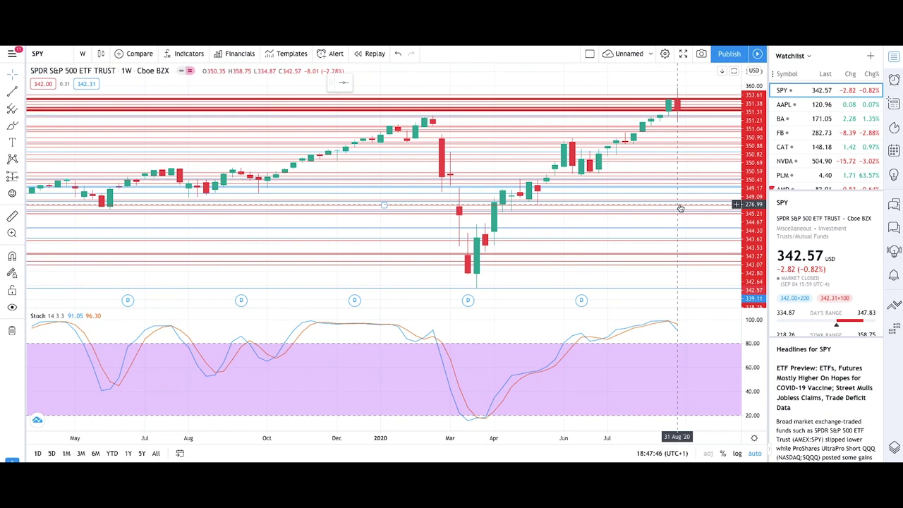
- Look through the watchlist symbols and view SPY's weekly price history since 2013
scroll(681, 209, "down", 5)
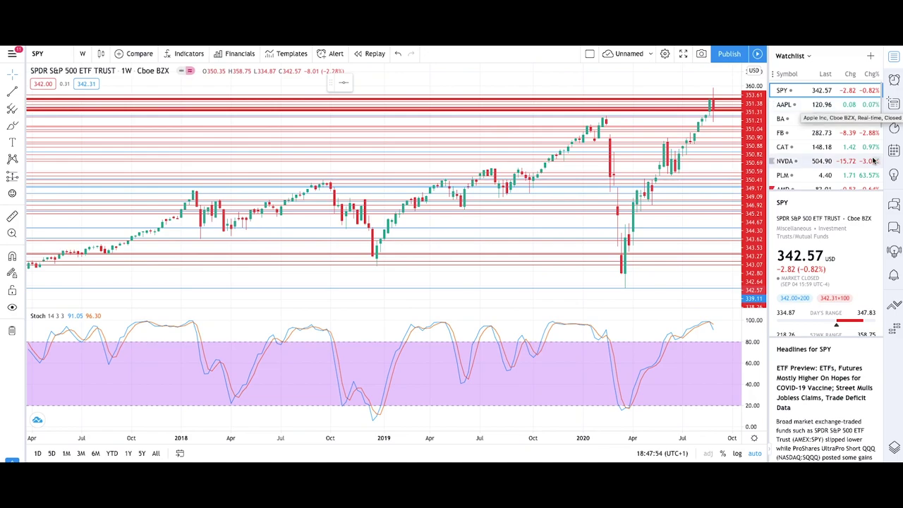
scroll(833, 141, "down", 5)
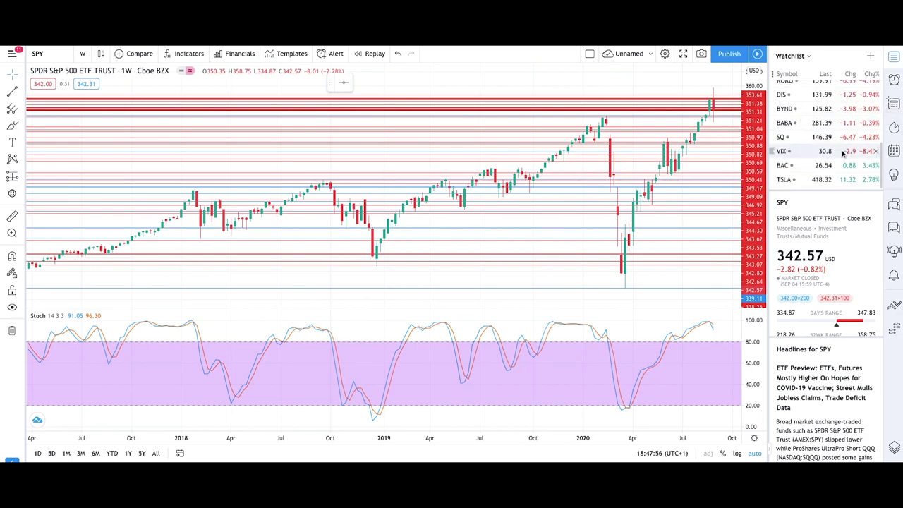
scroll(852, 167, "up", 5)
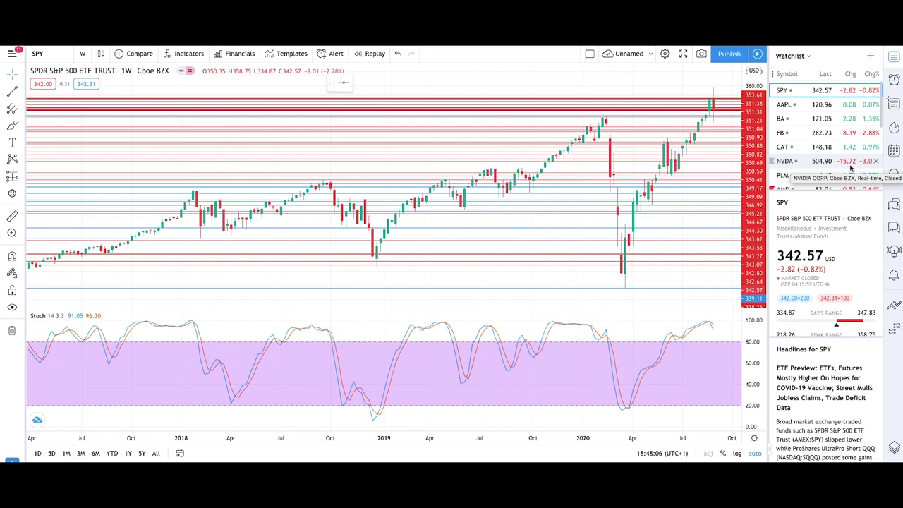
scroll(604, 212, "down", 5)
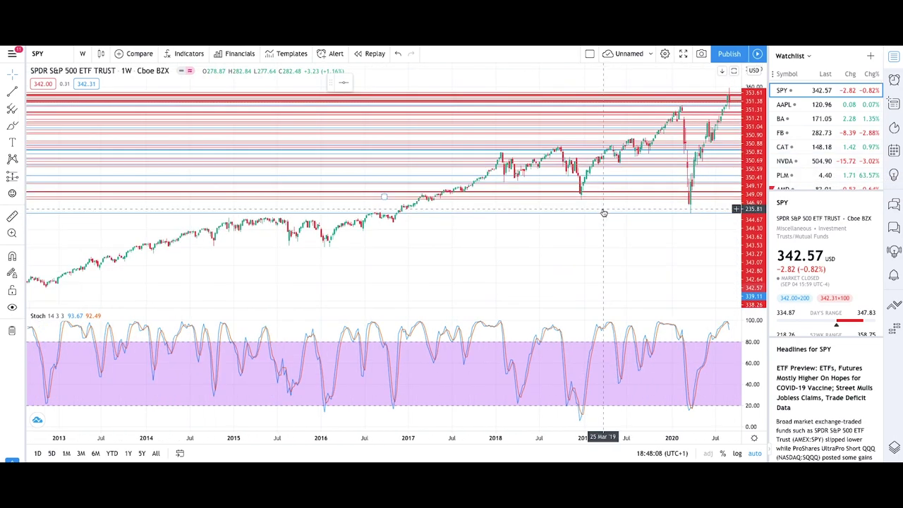